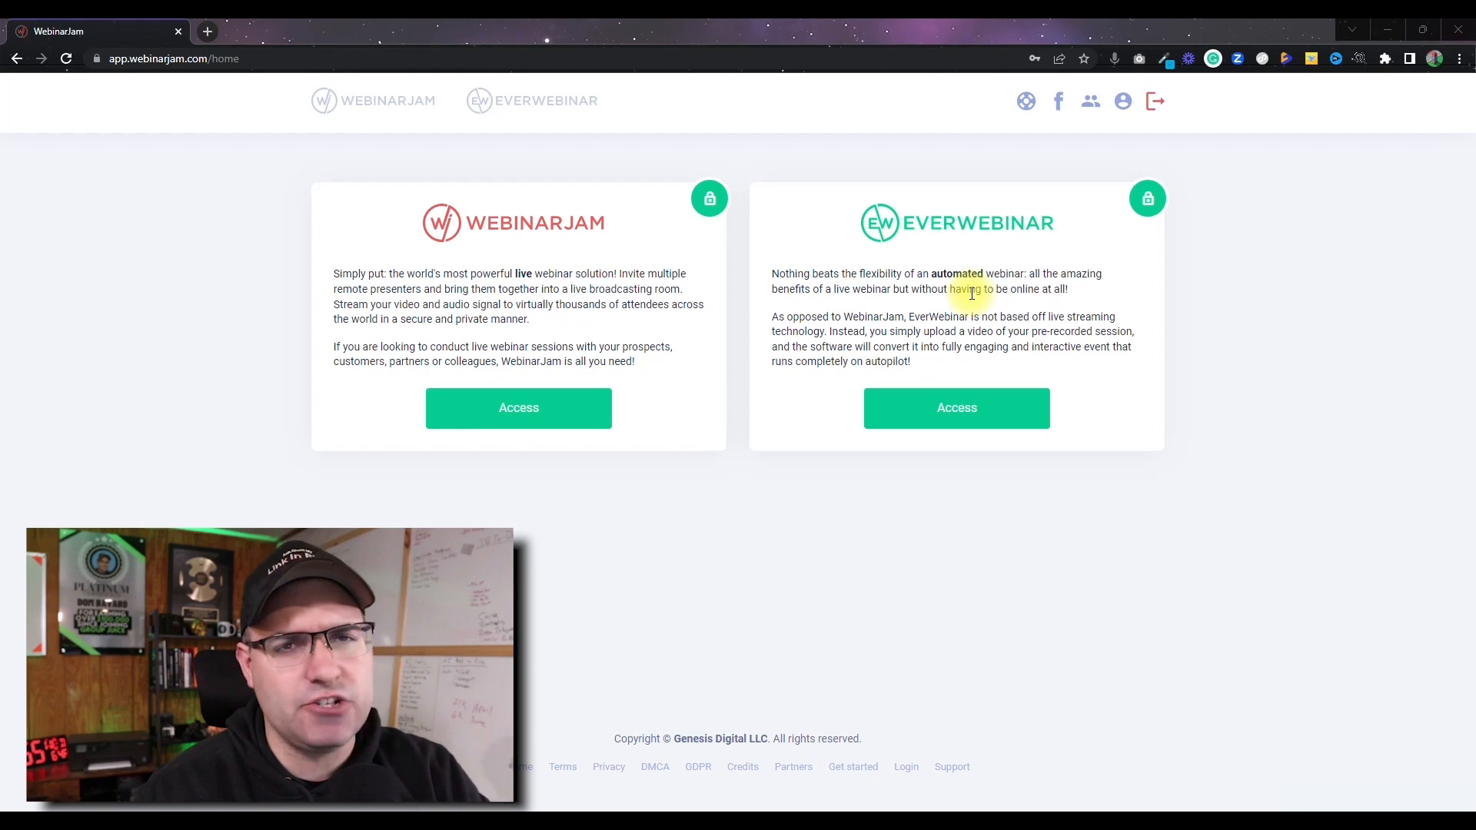
# - Start a new WebinarJam webinar with the full configuration, scheduled for later
pyautogui.click(518, 401)
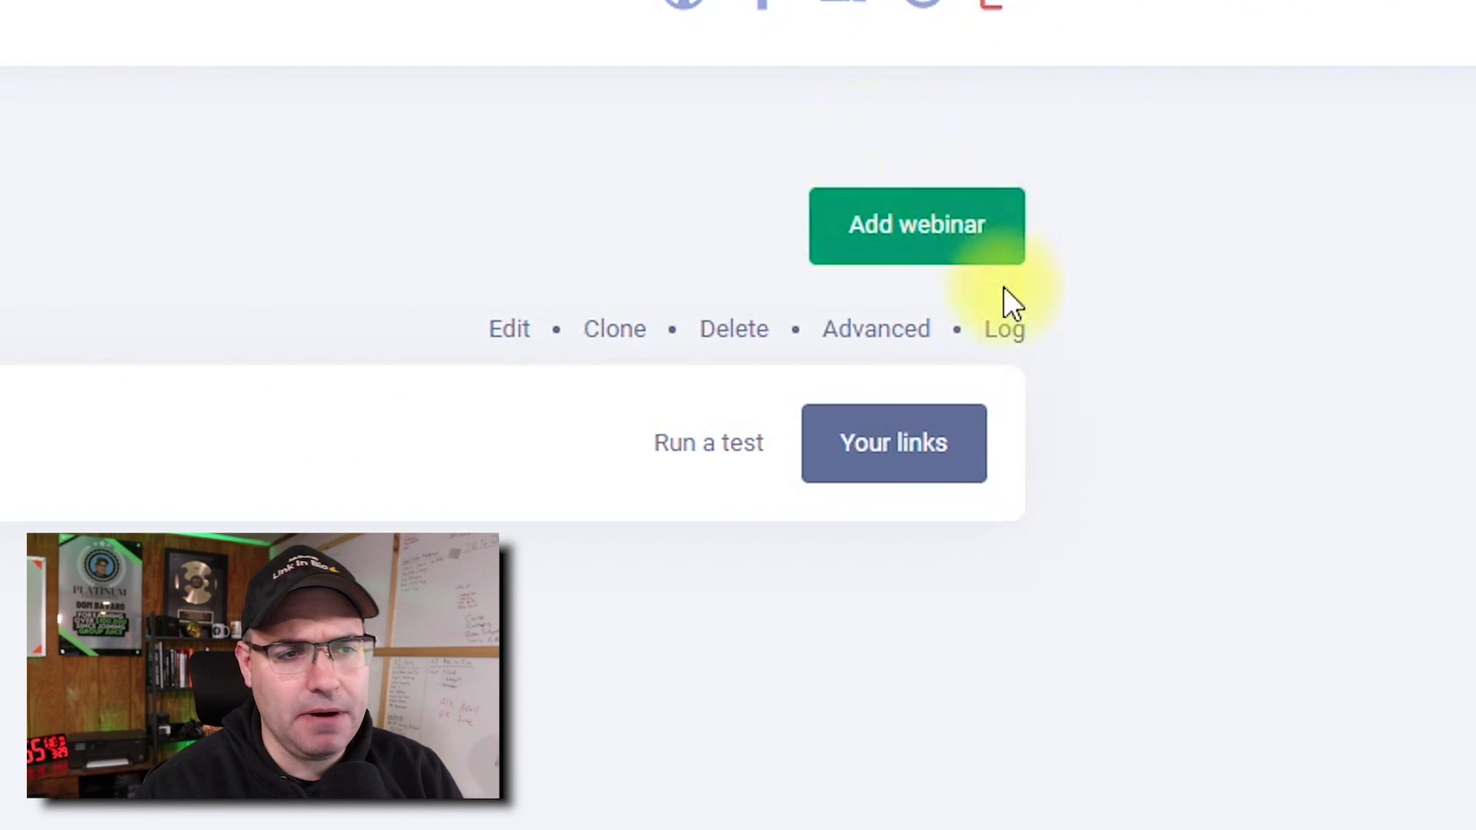
pyautogui.click(989, 255)
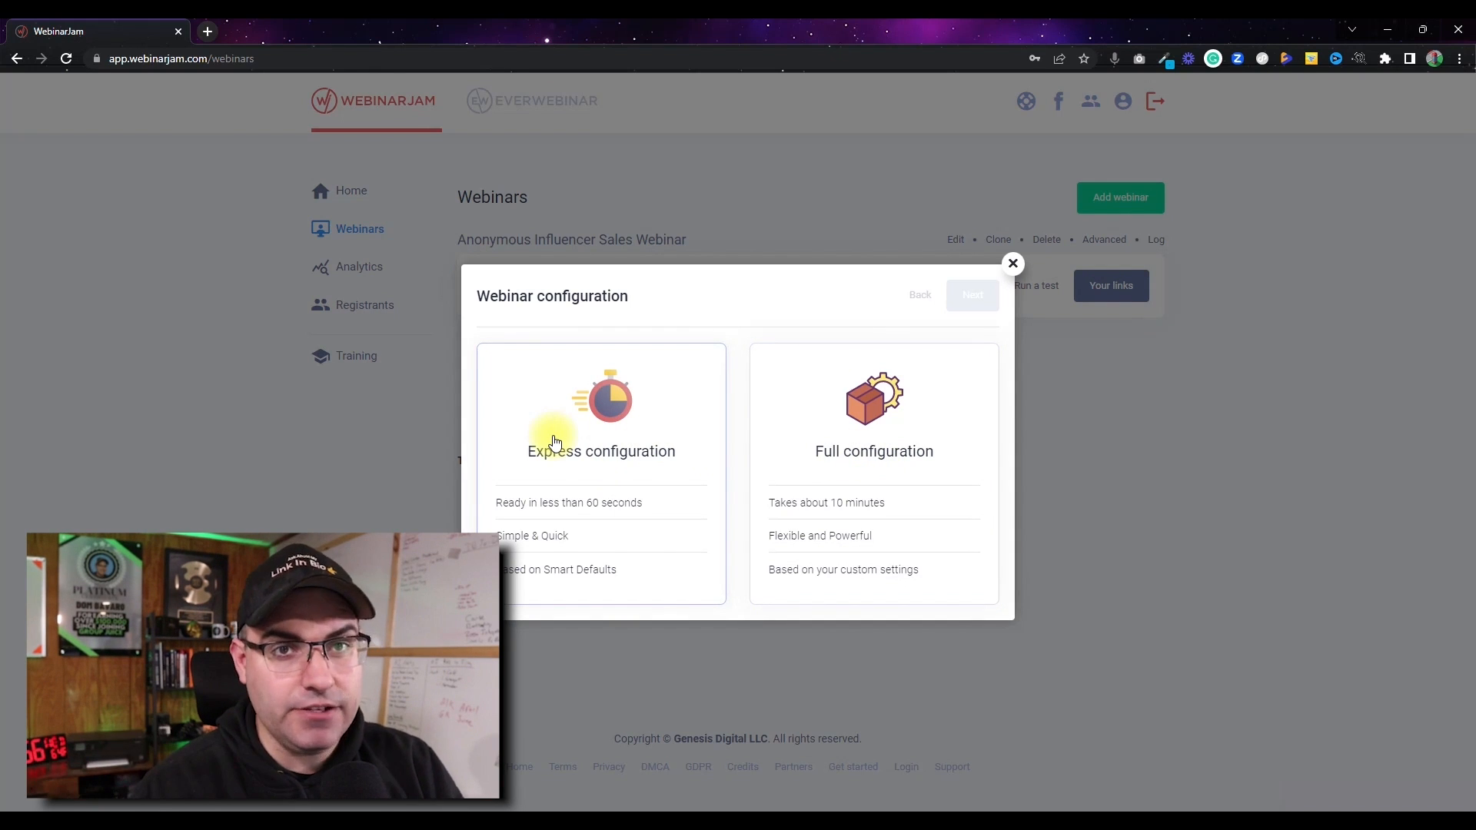
pyautogui.click(912, 479)
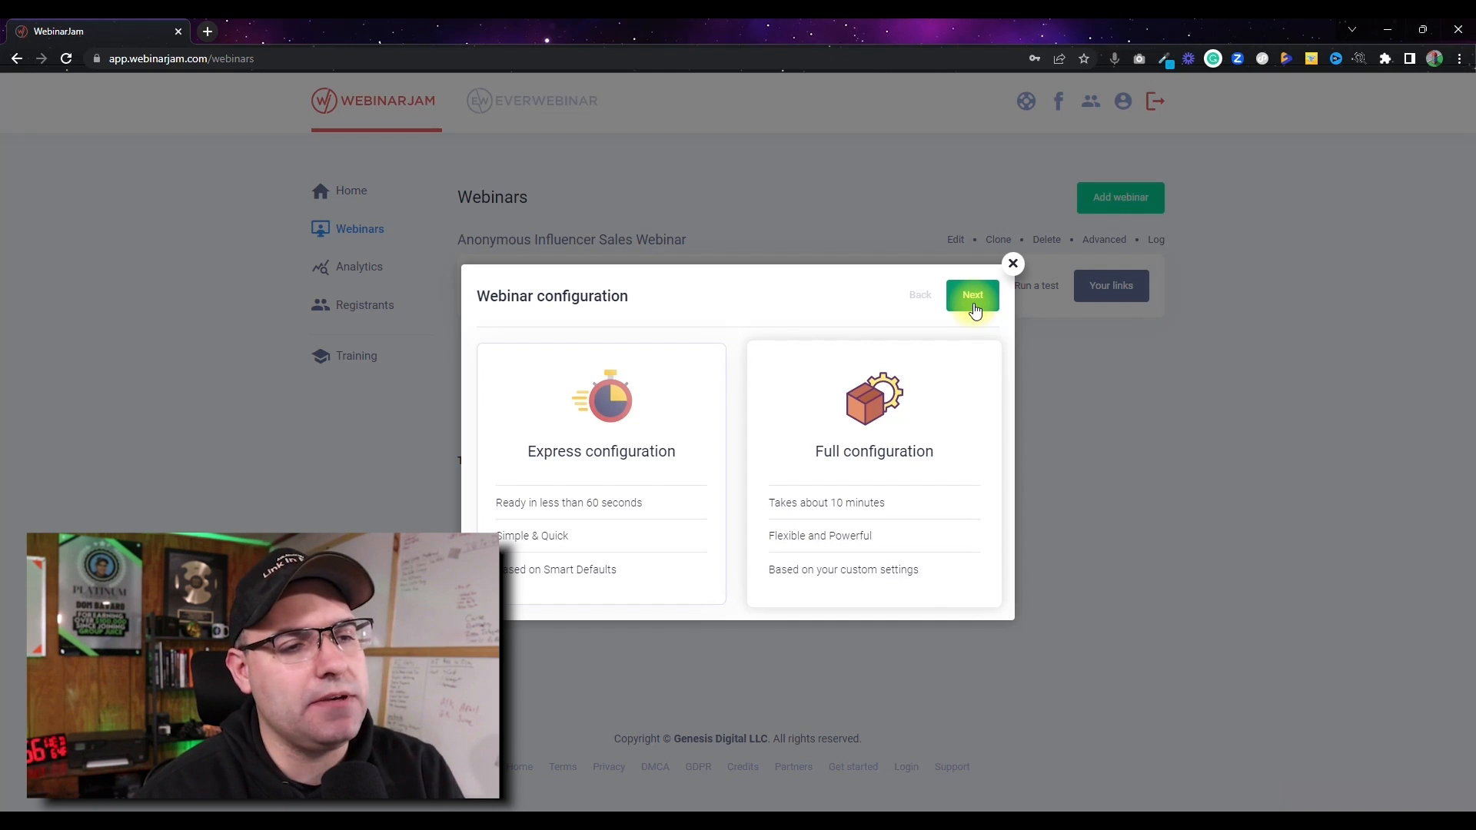
pyautogui.click(973, 300)
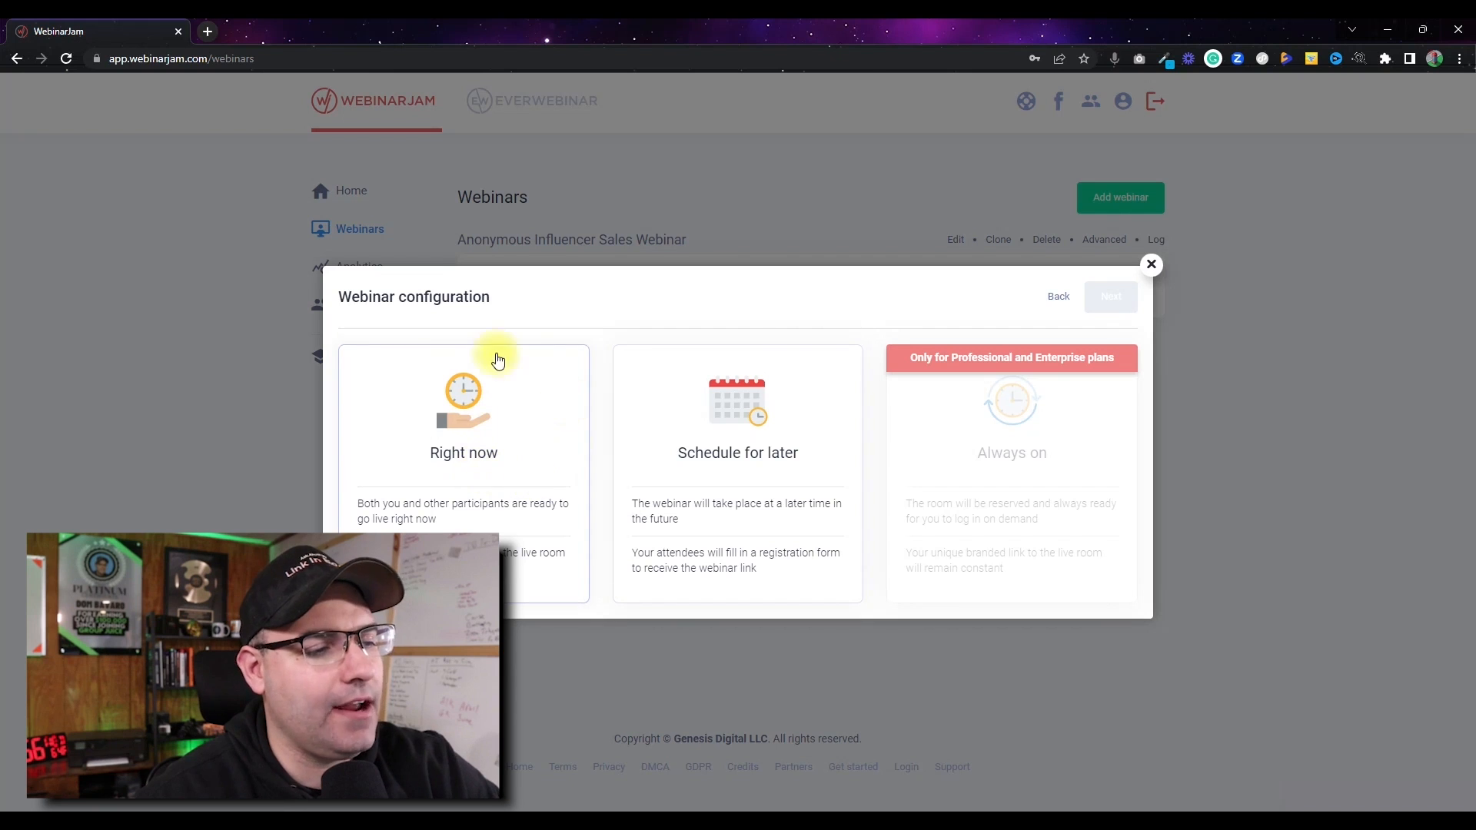
pyautogui.click(751, 480)
pyautogui.click(1124, 297)
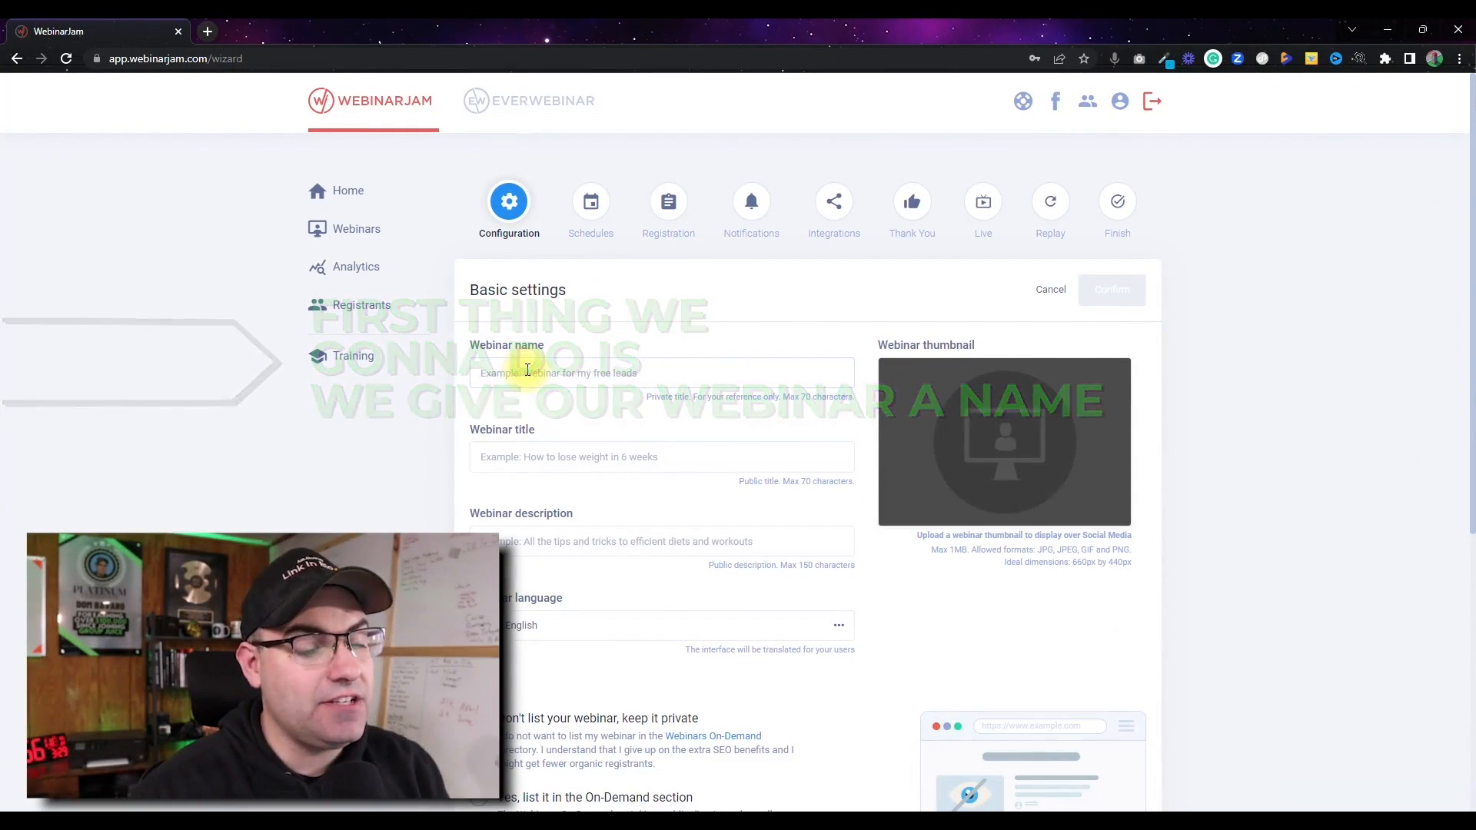
# - Name the webinar "Test Webinar" and give it the public title "How to conduct a good test webinar"
pyautogui.click(528, 371)
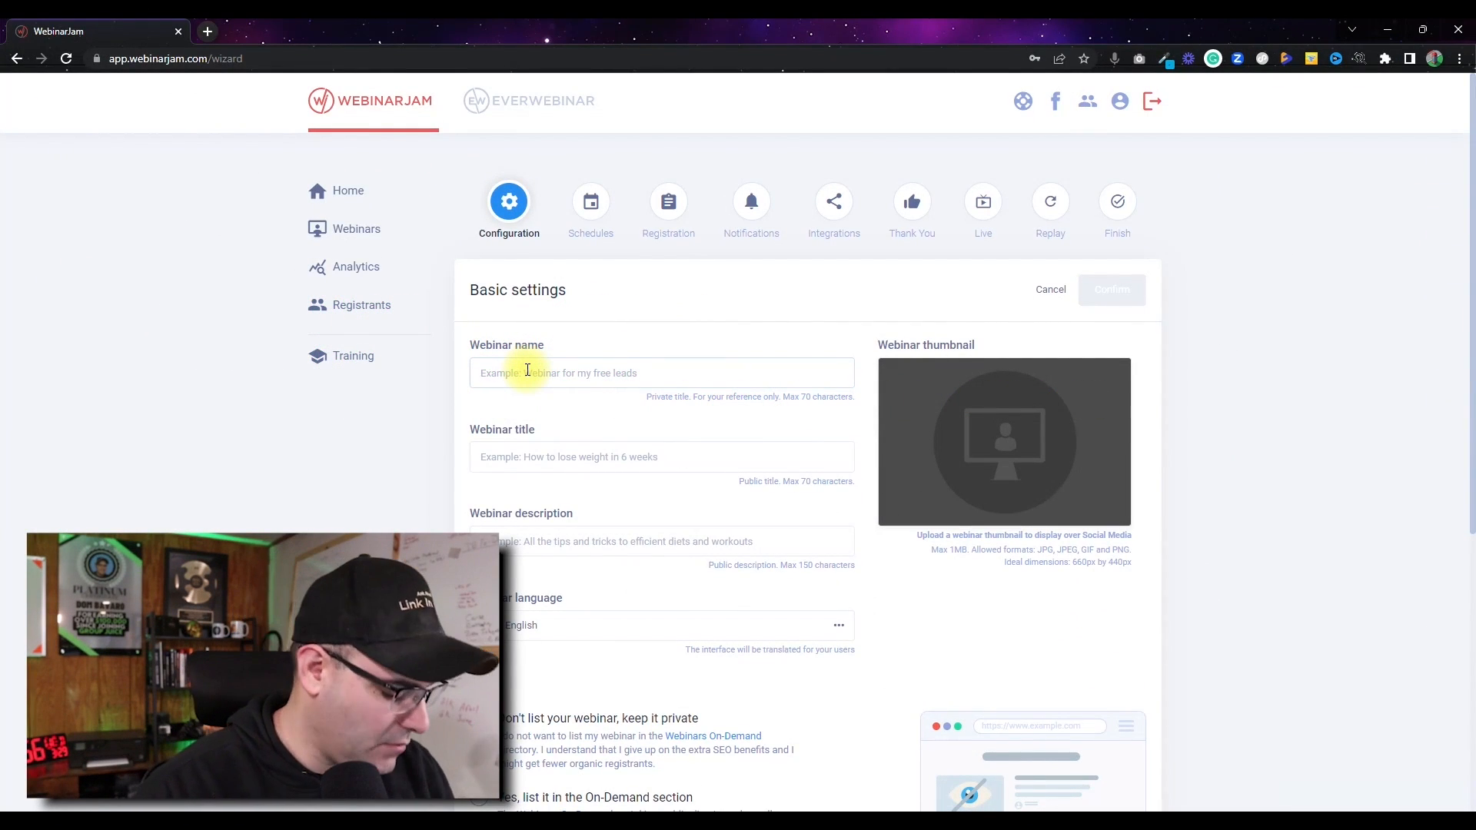
pyautogui.write('TEst Wen')
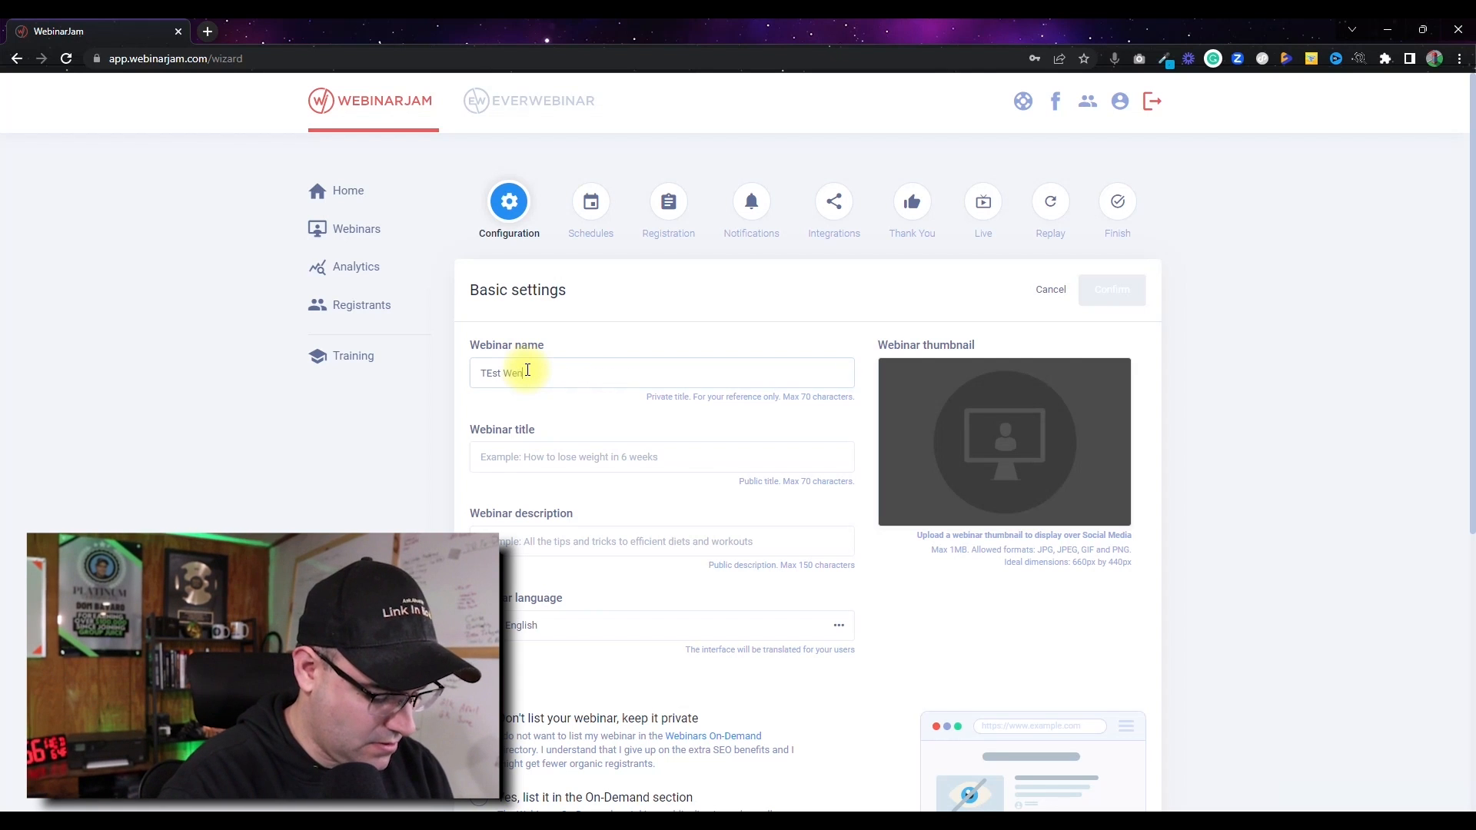
pyautogui.write('i')
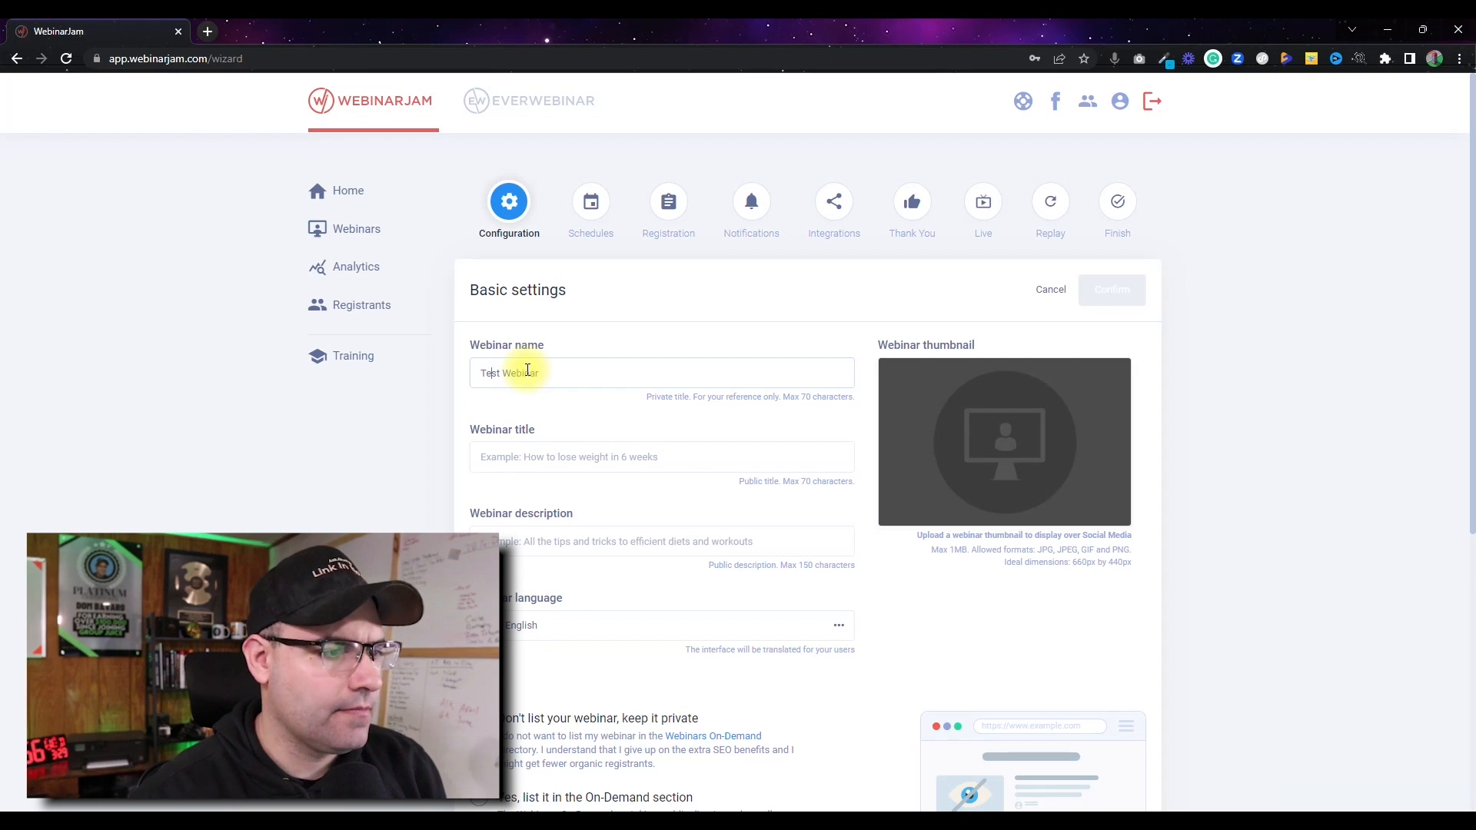
pyautogui.click(581, 455)
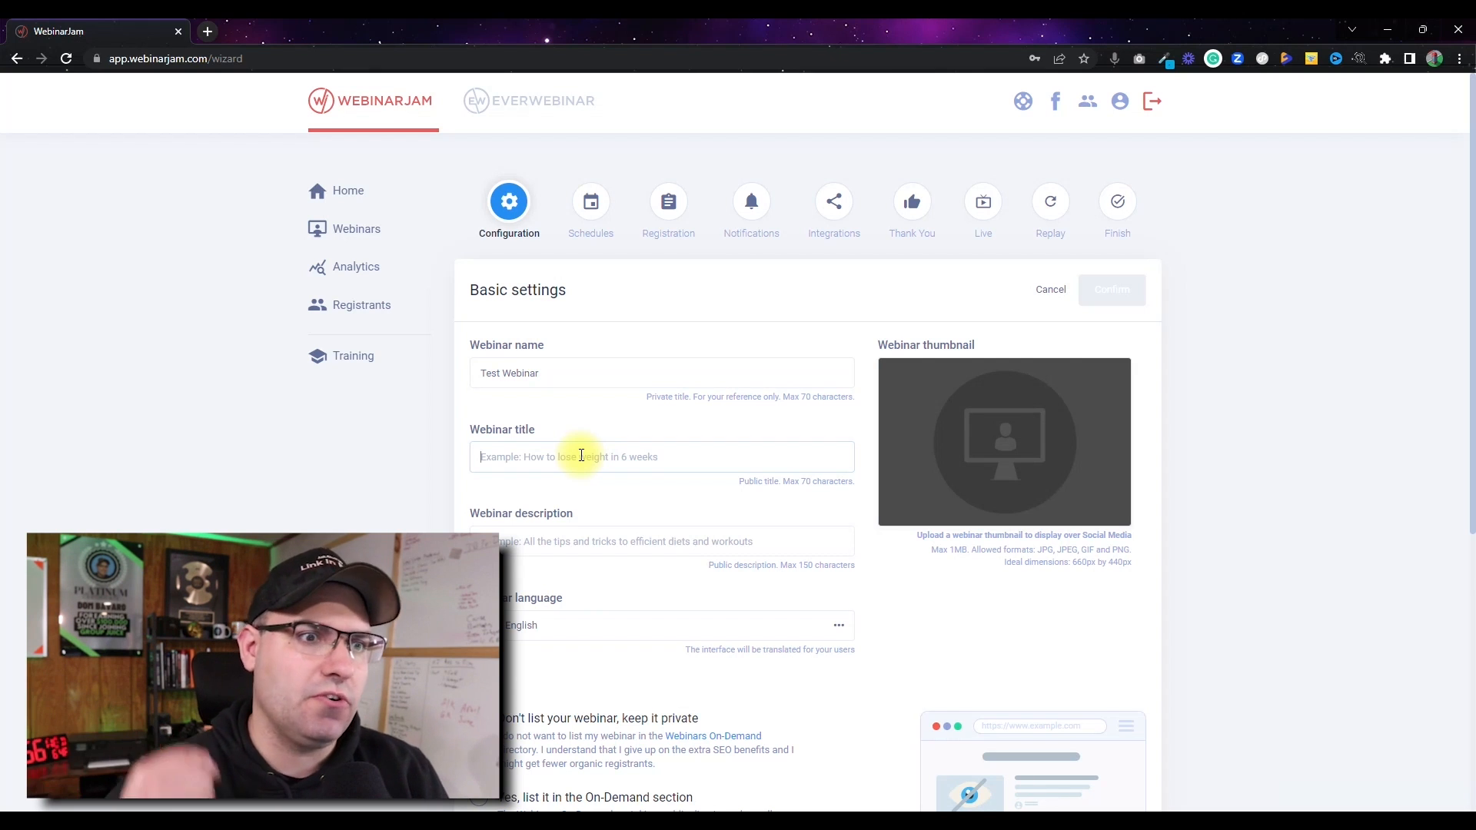
pyautogui.write('How to conduct a good test webinar')
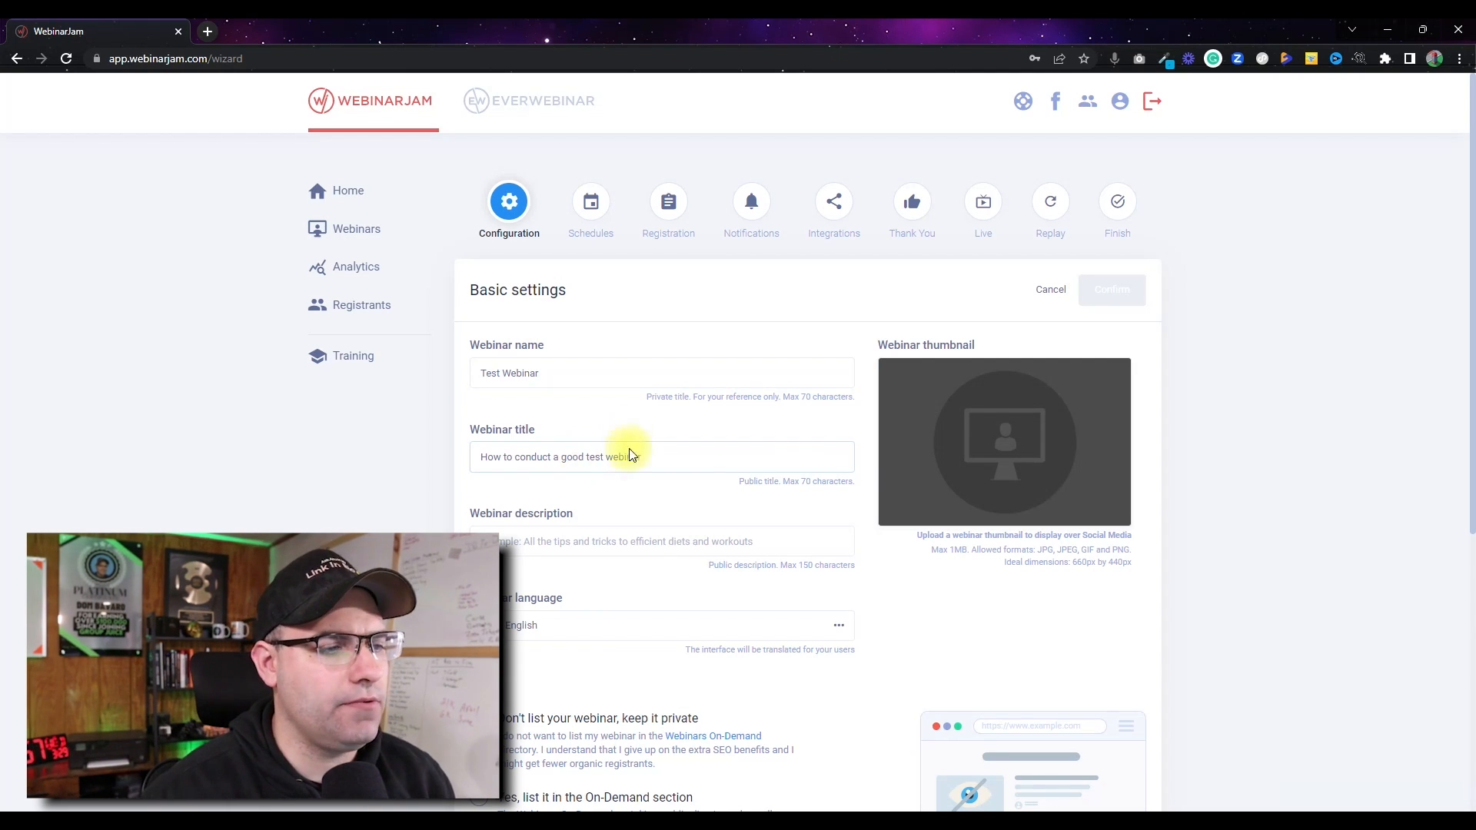
# - Enter "Good description here" as the webinar description, review the listing options and confirm the basic settings
pyautogui.click(653, 540)
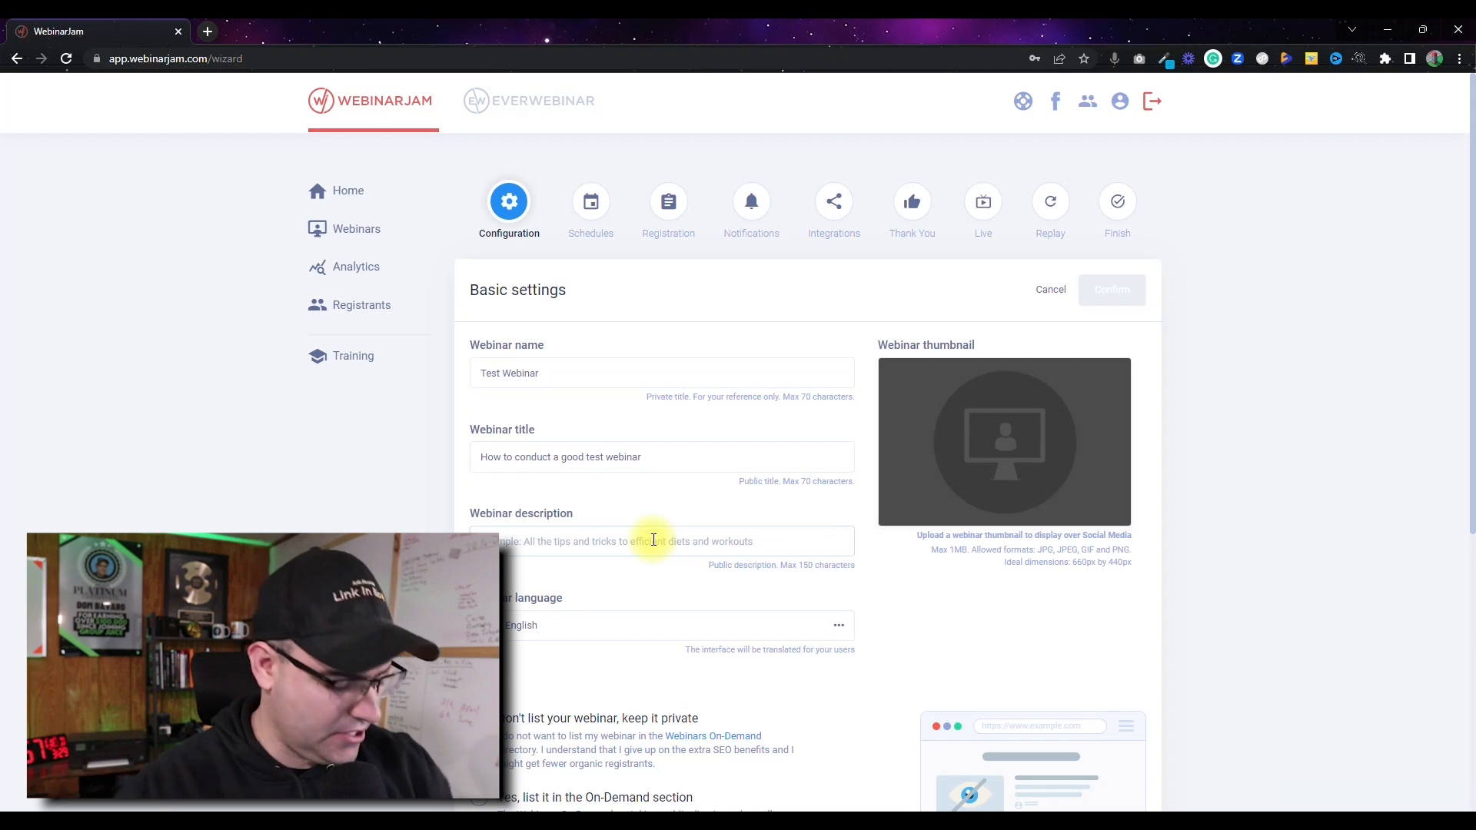
pyautogui.write('T')
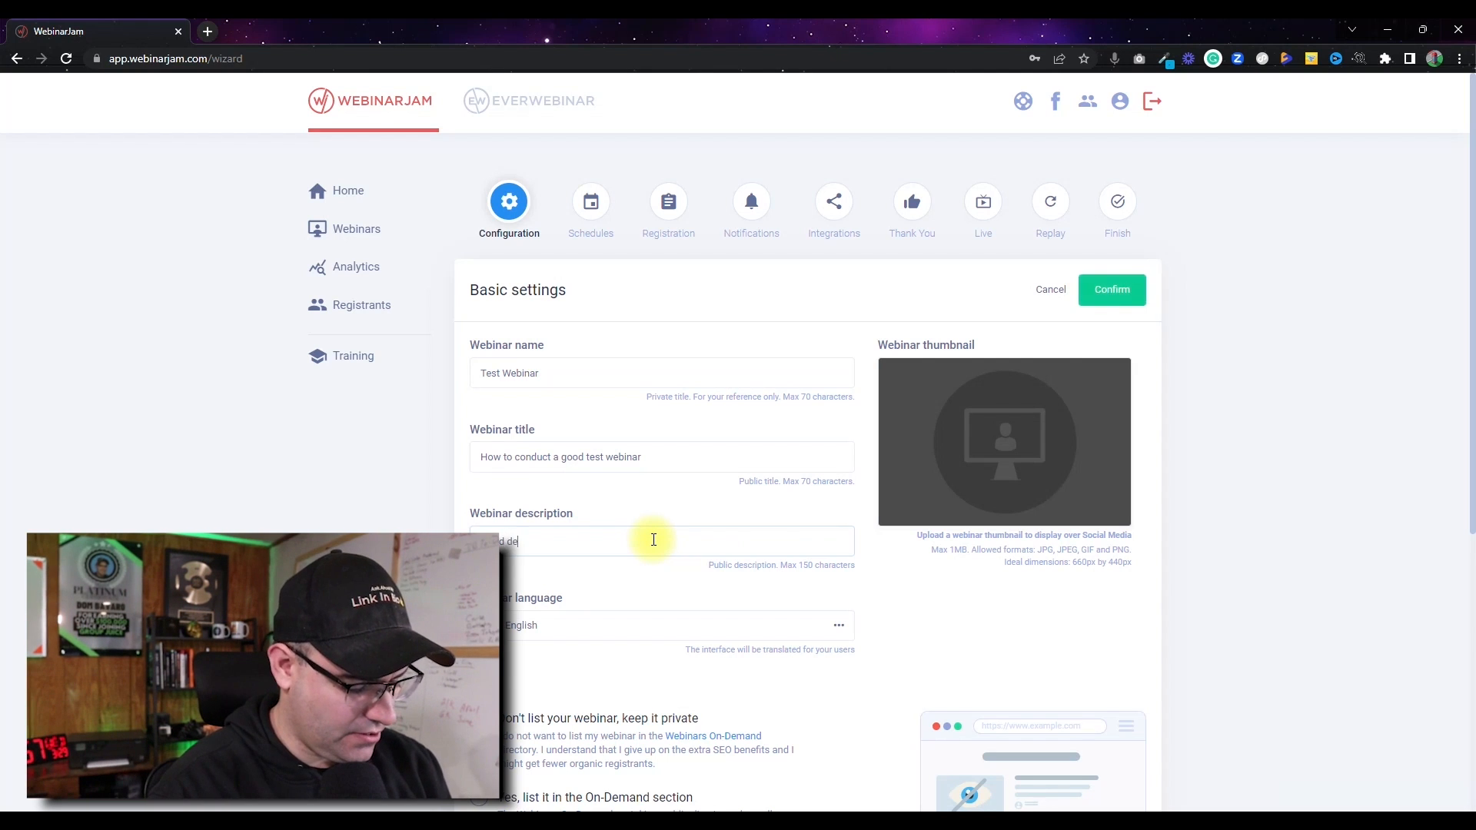
pyautogui.press('BackSpace')
pyautogui.press('BackSpace')
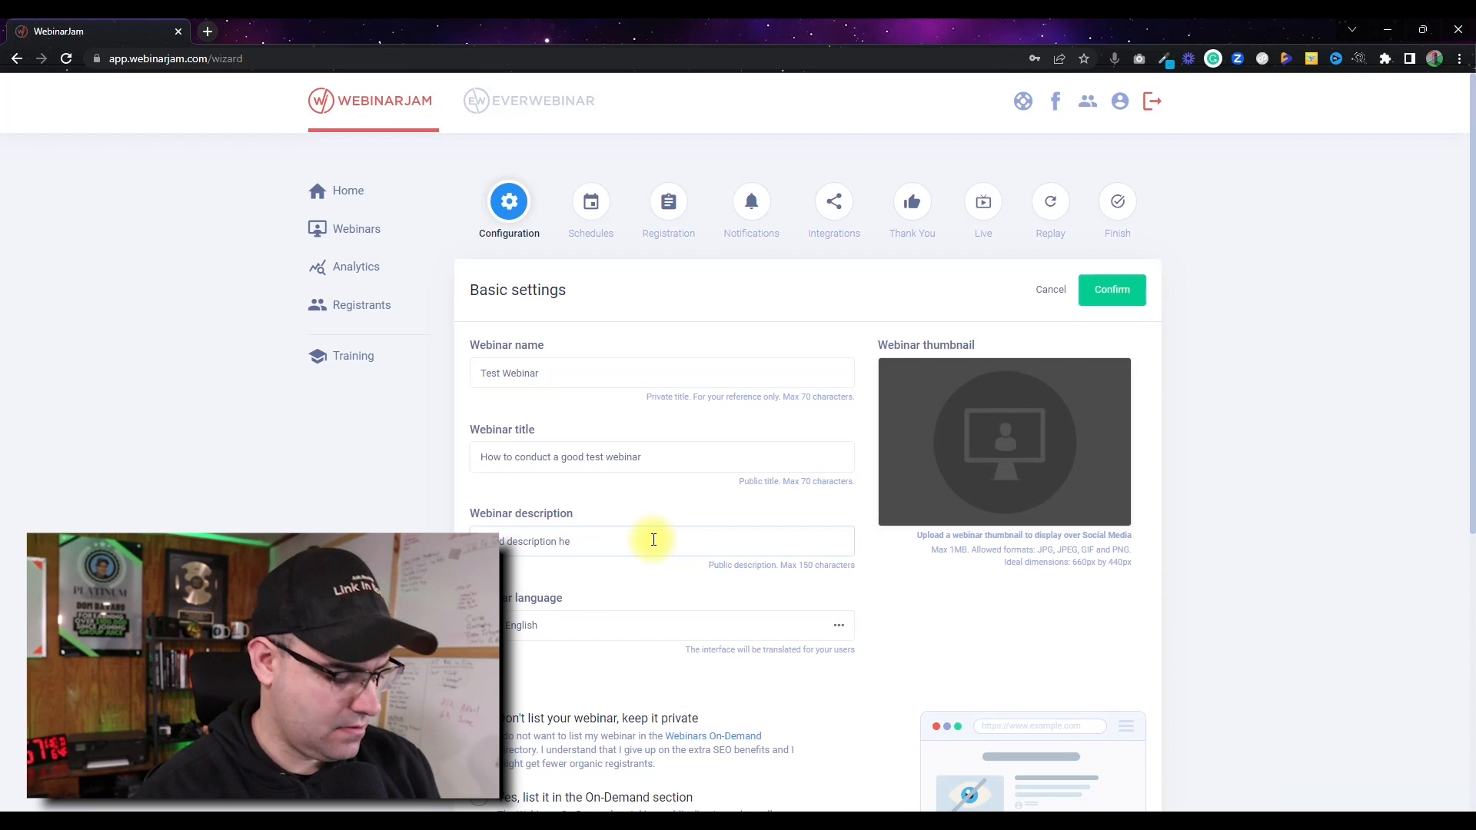
pyautogui.scroll(-3, 640, 569)
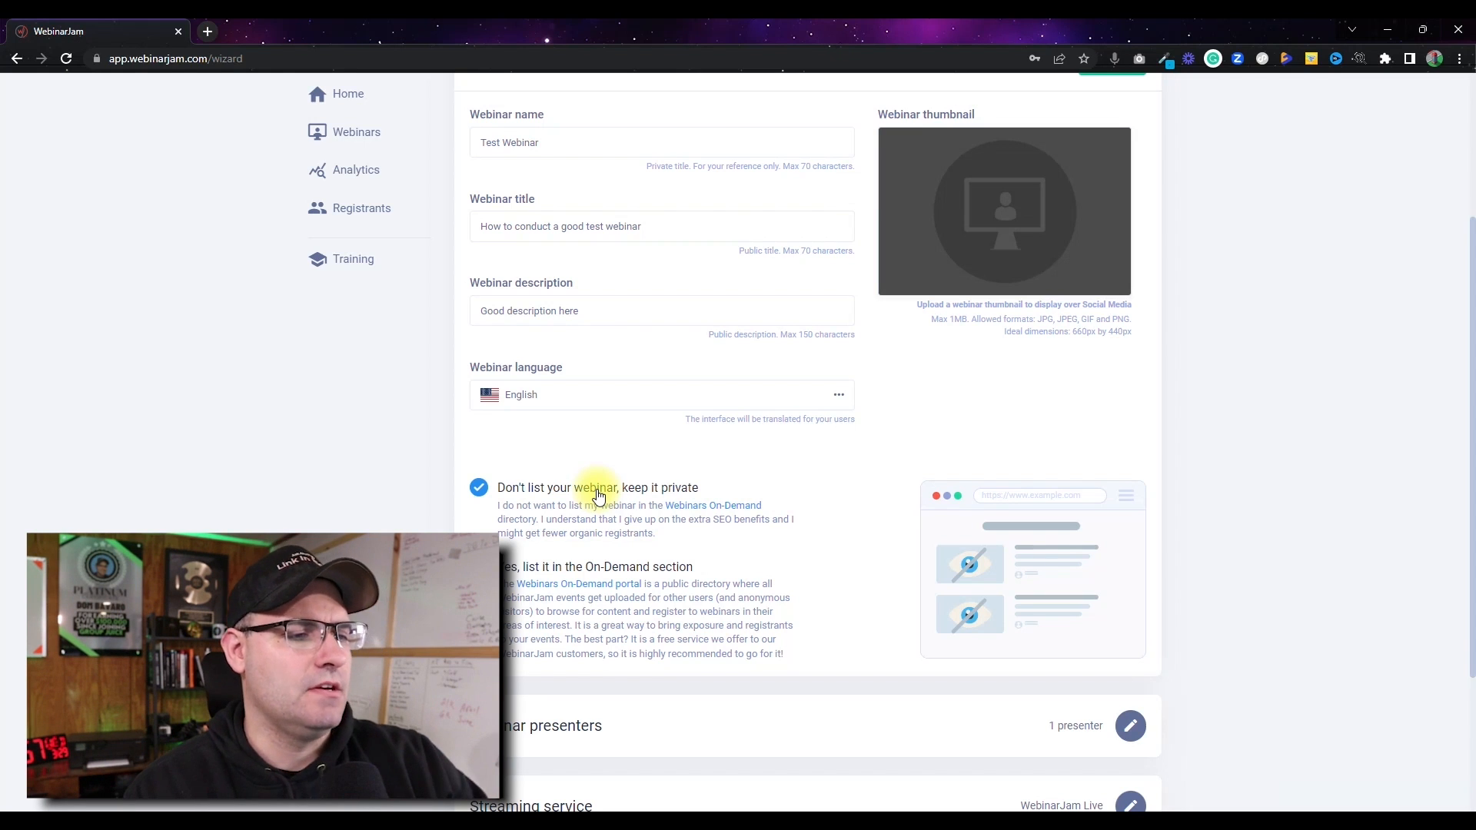
pyautogui.scroll(2, 597, 492)
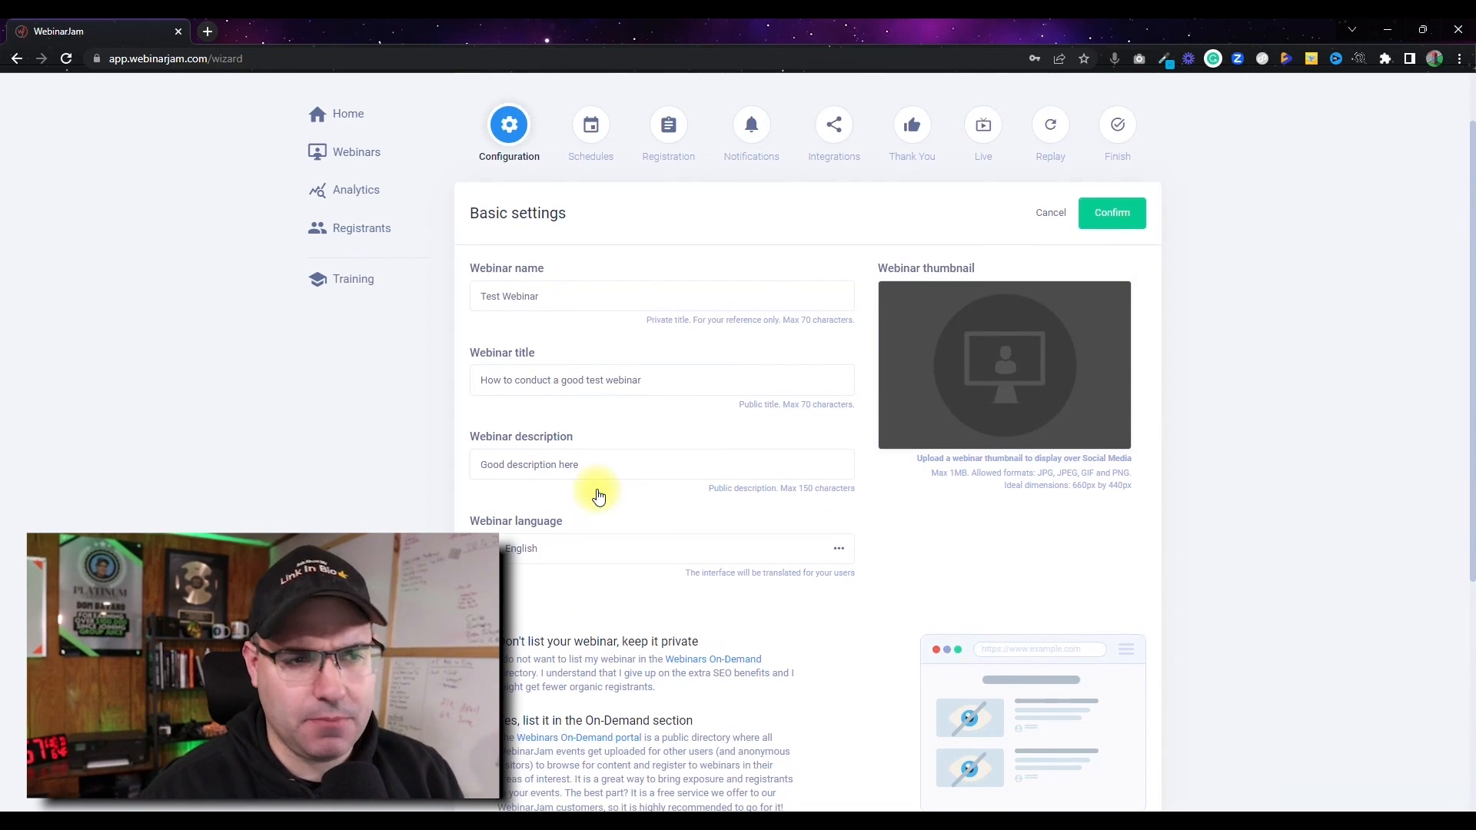
pyautogui.scroll(-2, 580, 486)
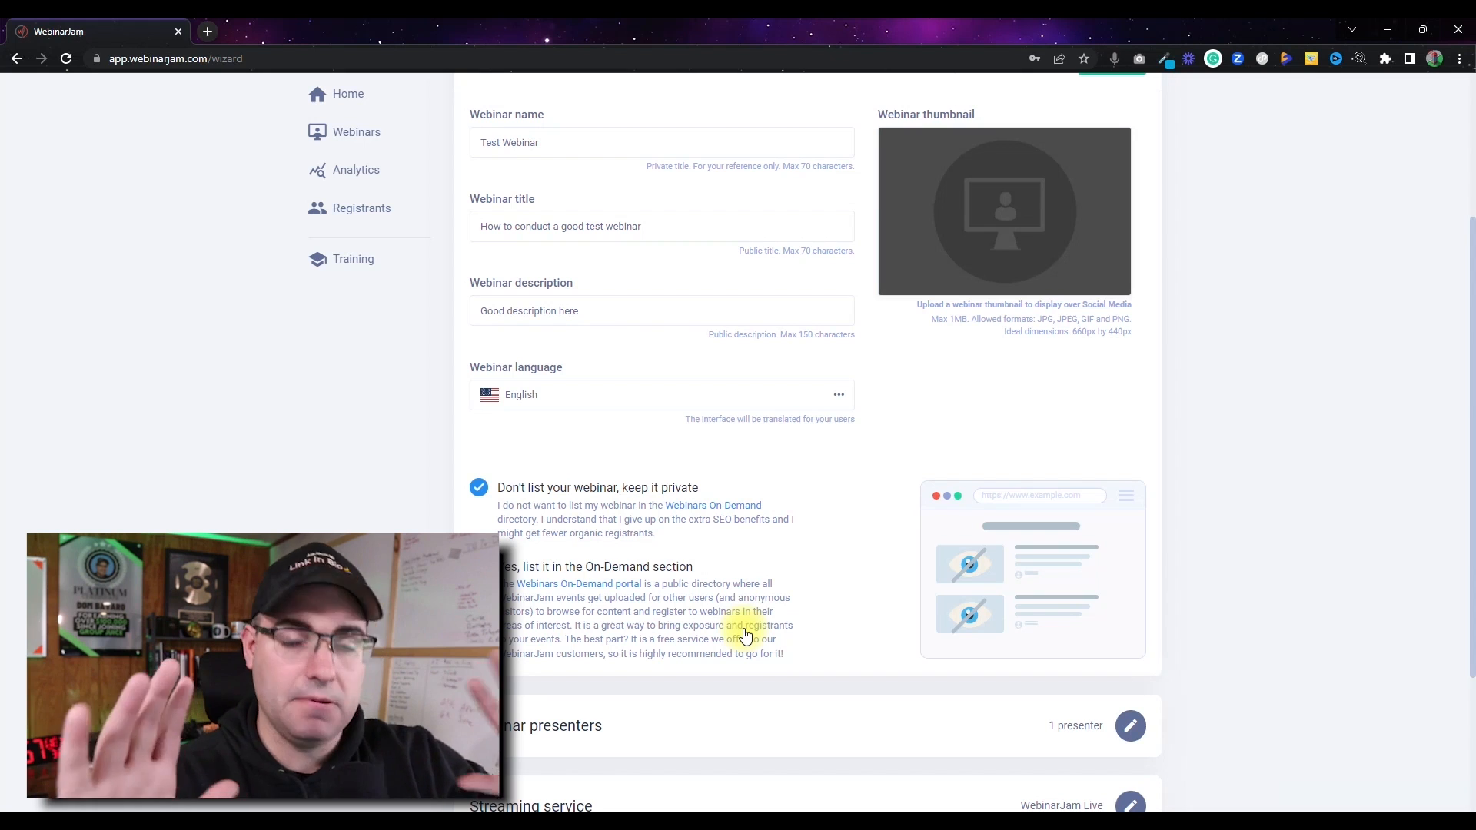
pyautogui.scroll(3, 861, 345)
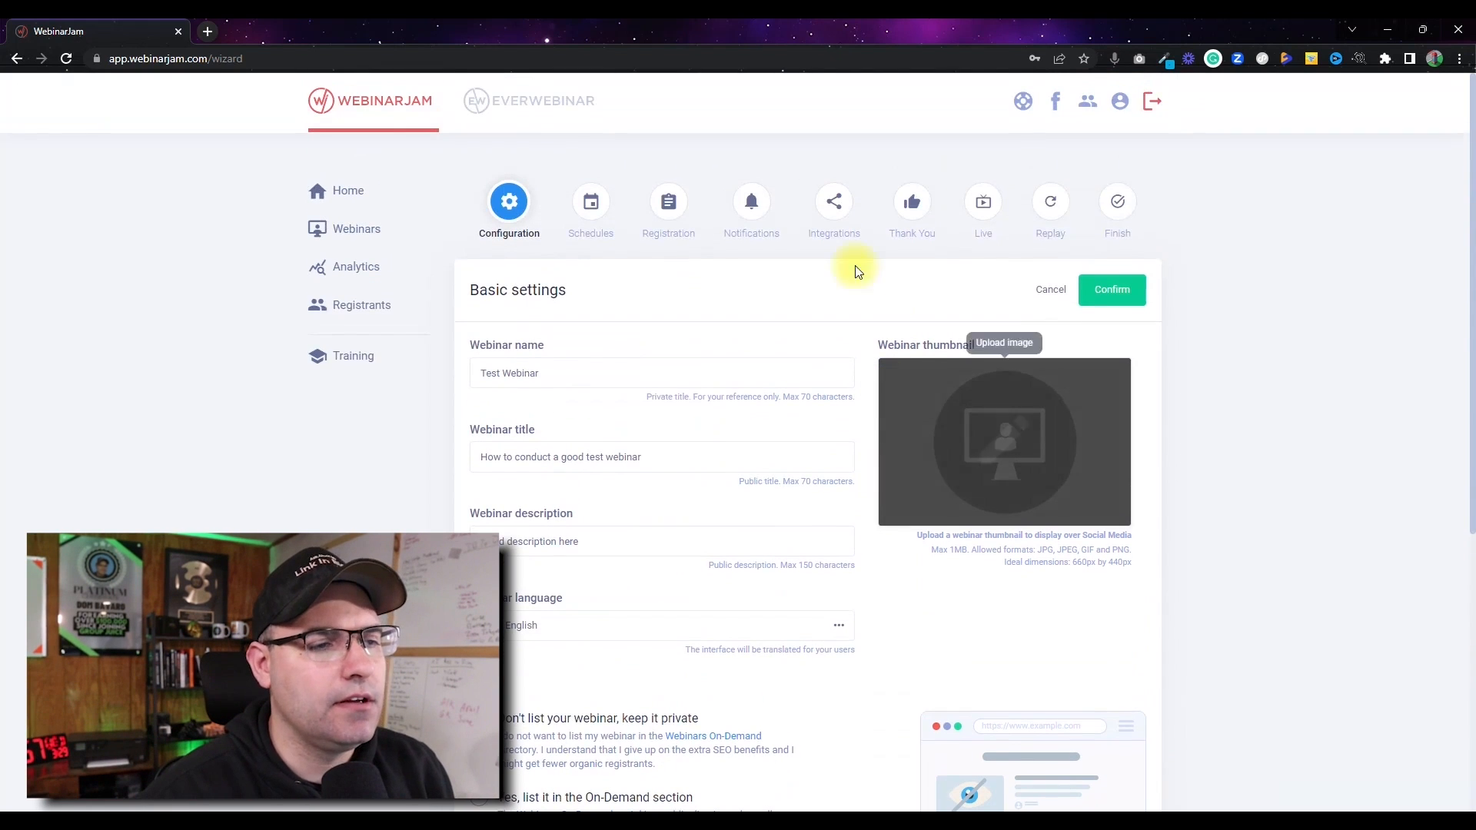
pyautogui.scroll(-5, 992, 446)
pyautogui.scroll(5, 1007, 502)
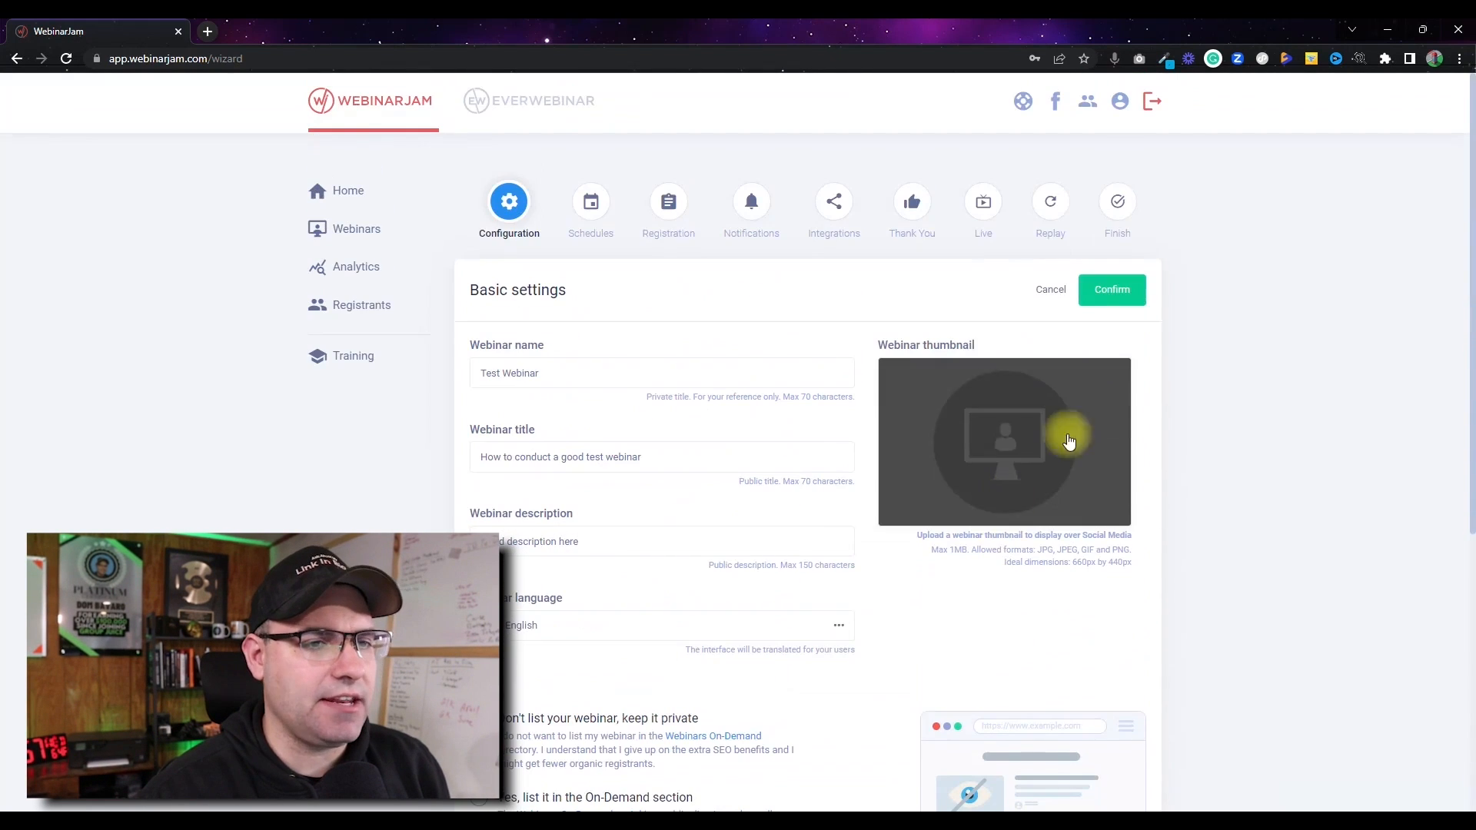
pyautogui.click(1116, 293)
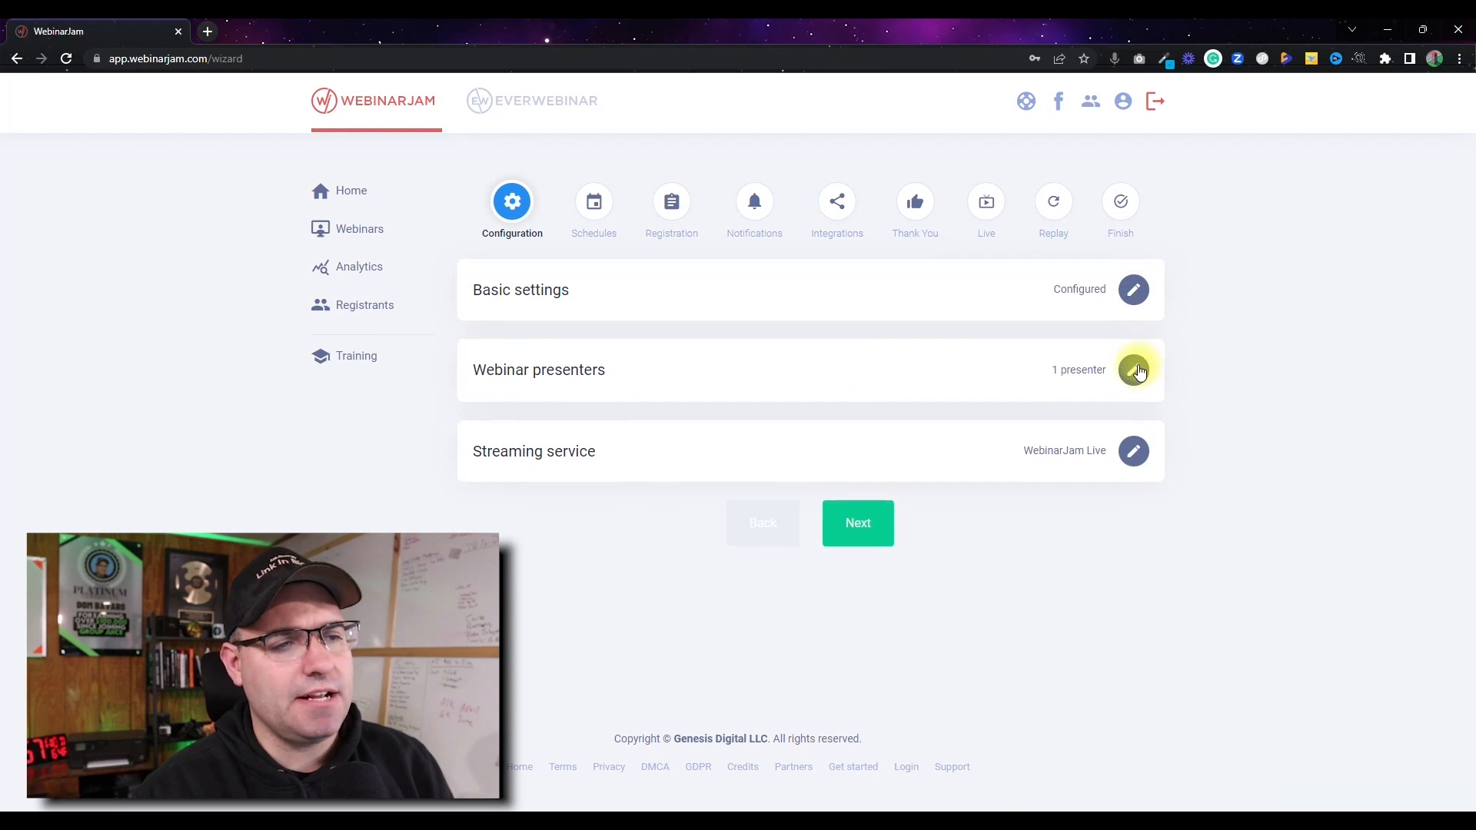
# - Try to add a webinar presenter by entering the full name and email address, and confirm the presenter settings
pyautogui.click(1134, 370)
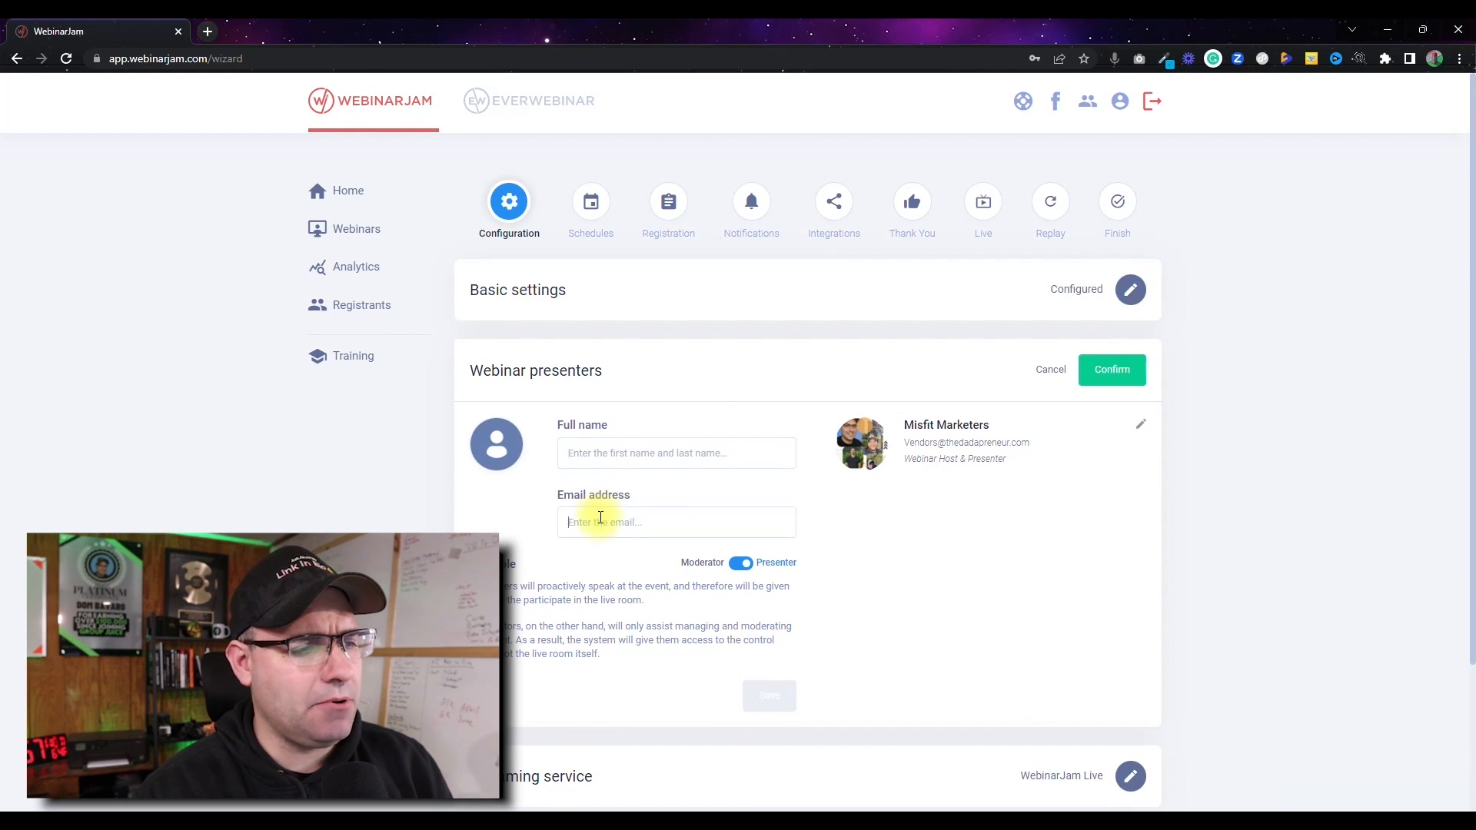
pyautogui.write('Dopm')
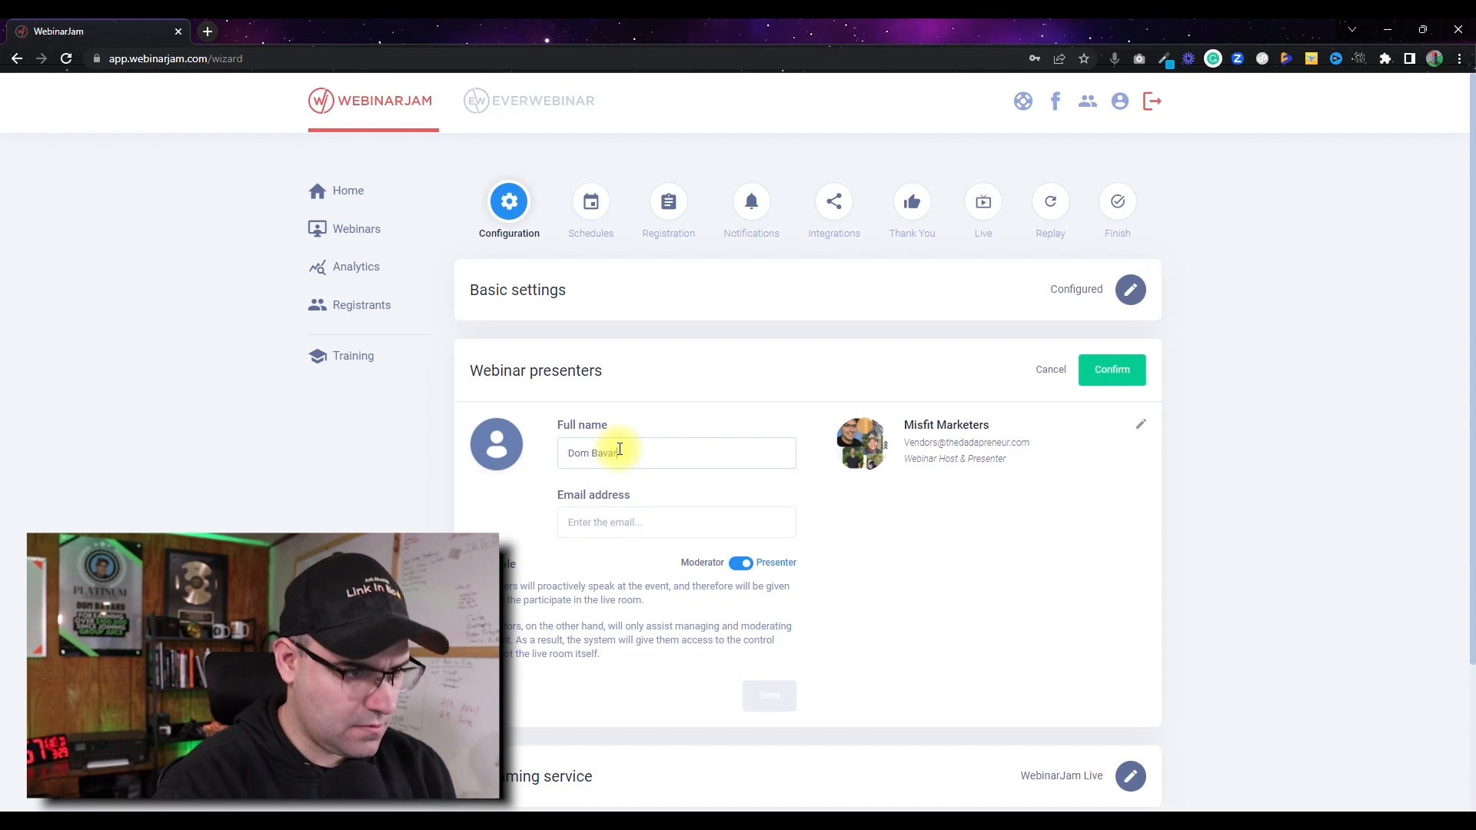
pyautogui.write('domba')
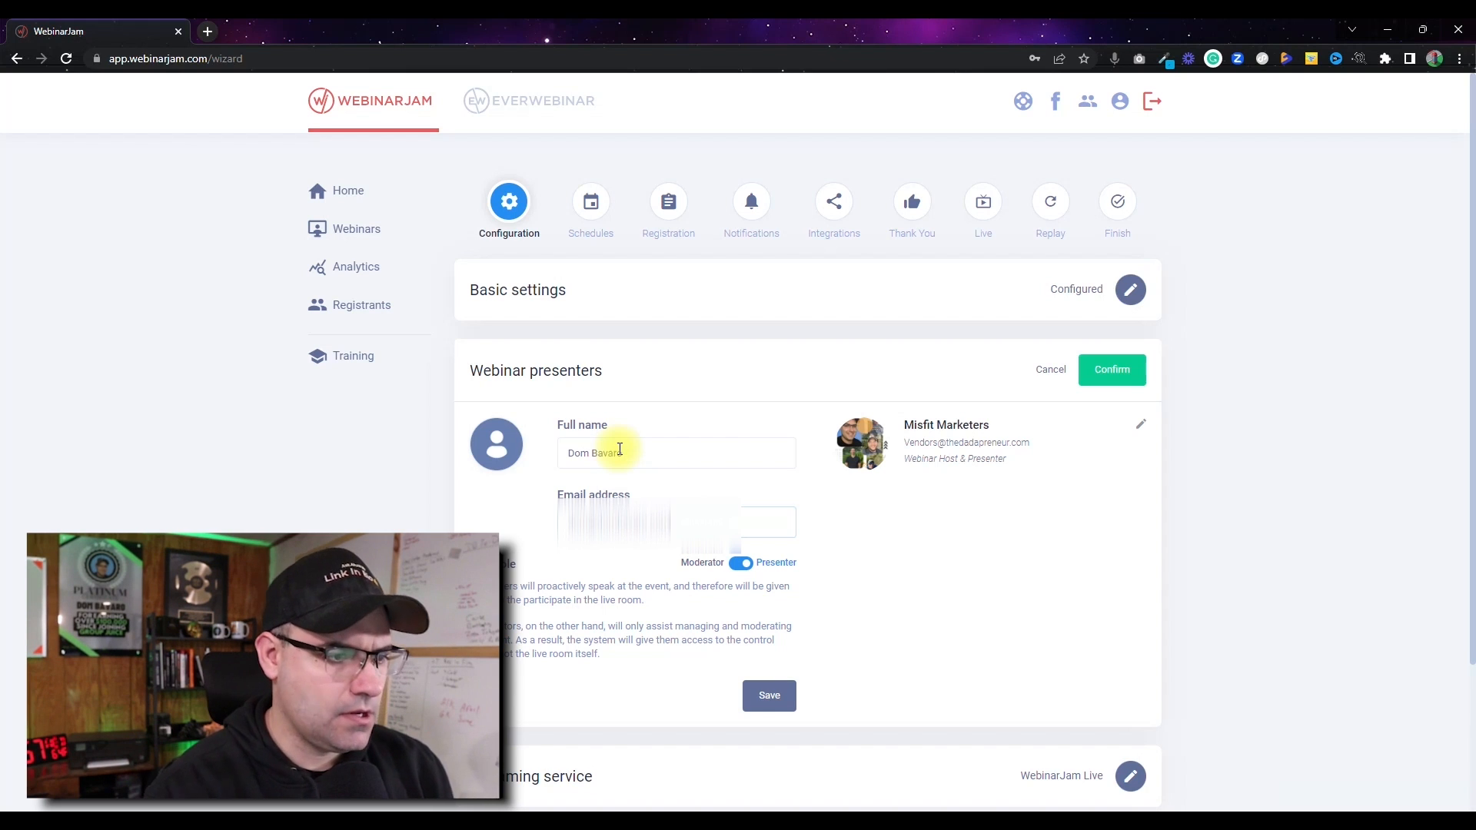
pyautogui.click(1120, 382)
# - Choose WebinarJam Live as the streaming service, confirm it and continue to the schedule settings
pyautogui.click(1127, 454)
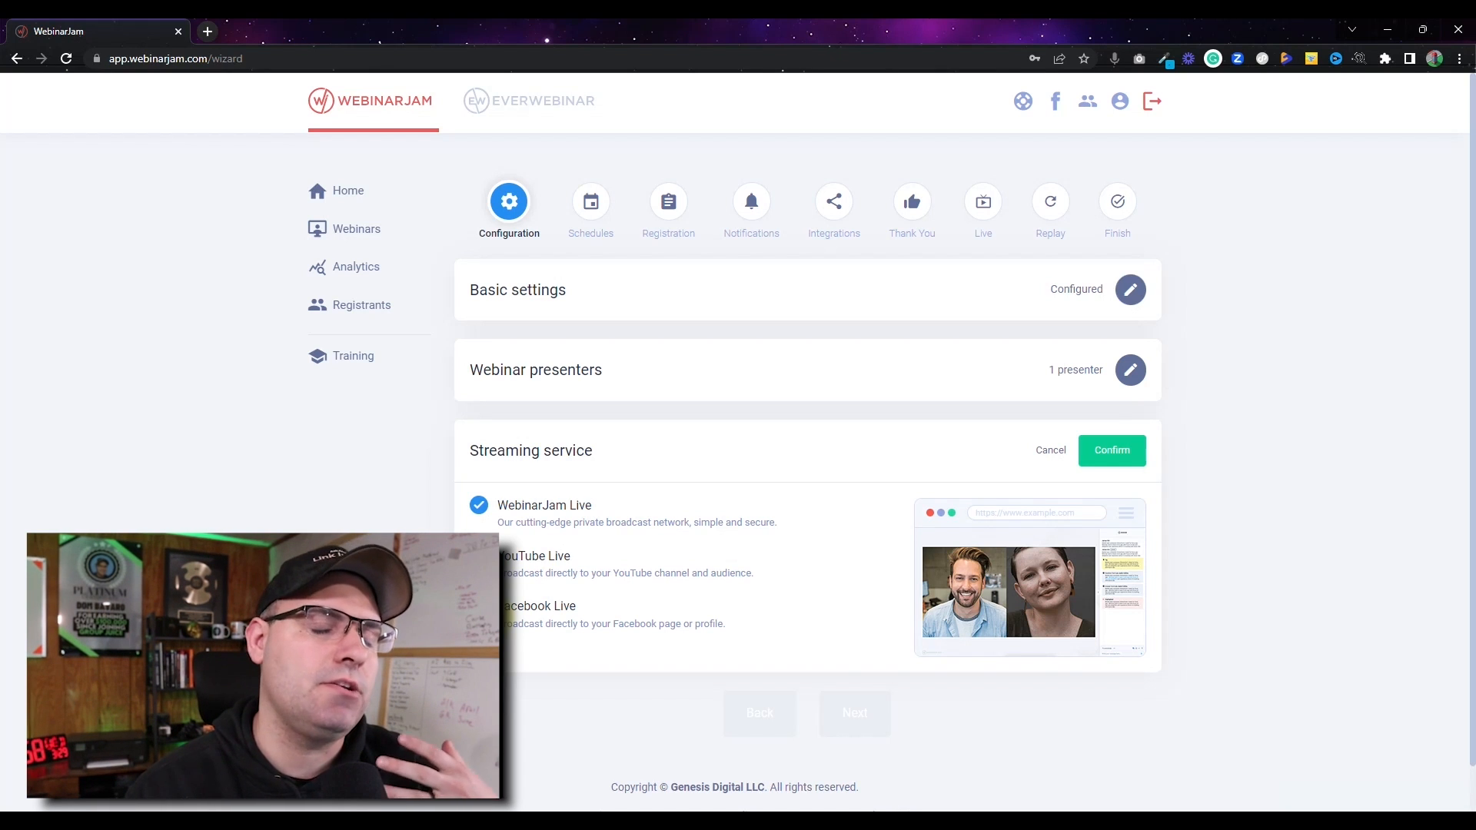
pyautogui.click(479, 509)
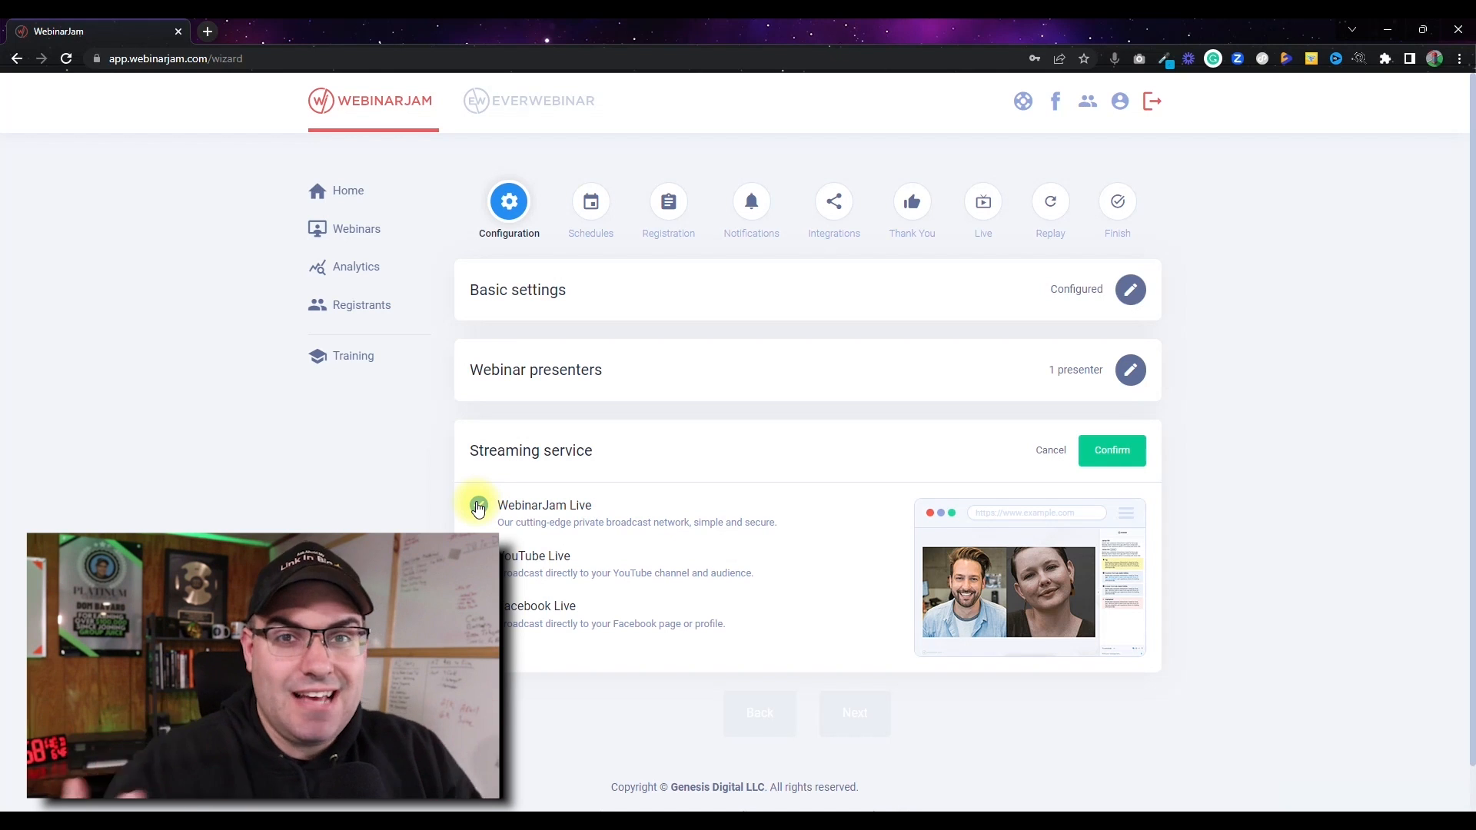
pyautogui.click(479, 506)
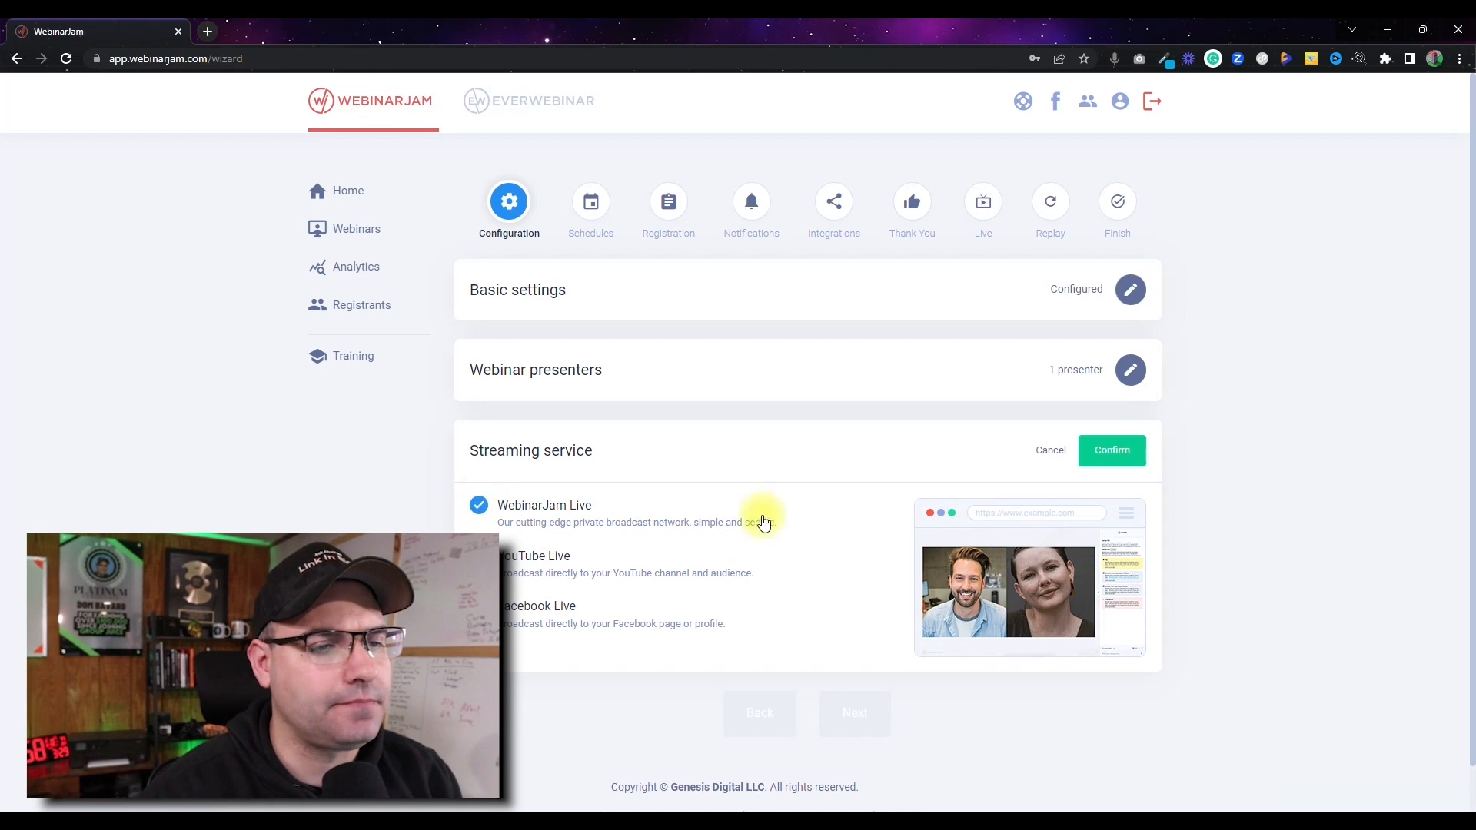
pyautogui.click(1116, 451)
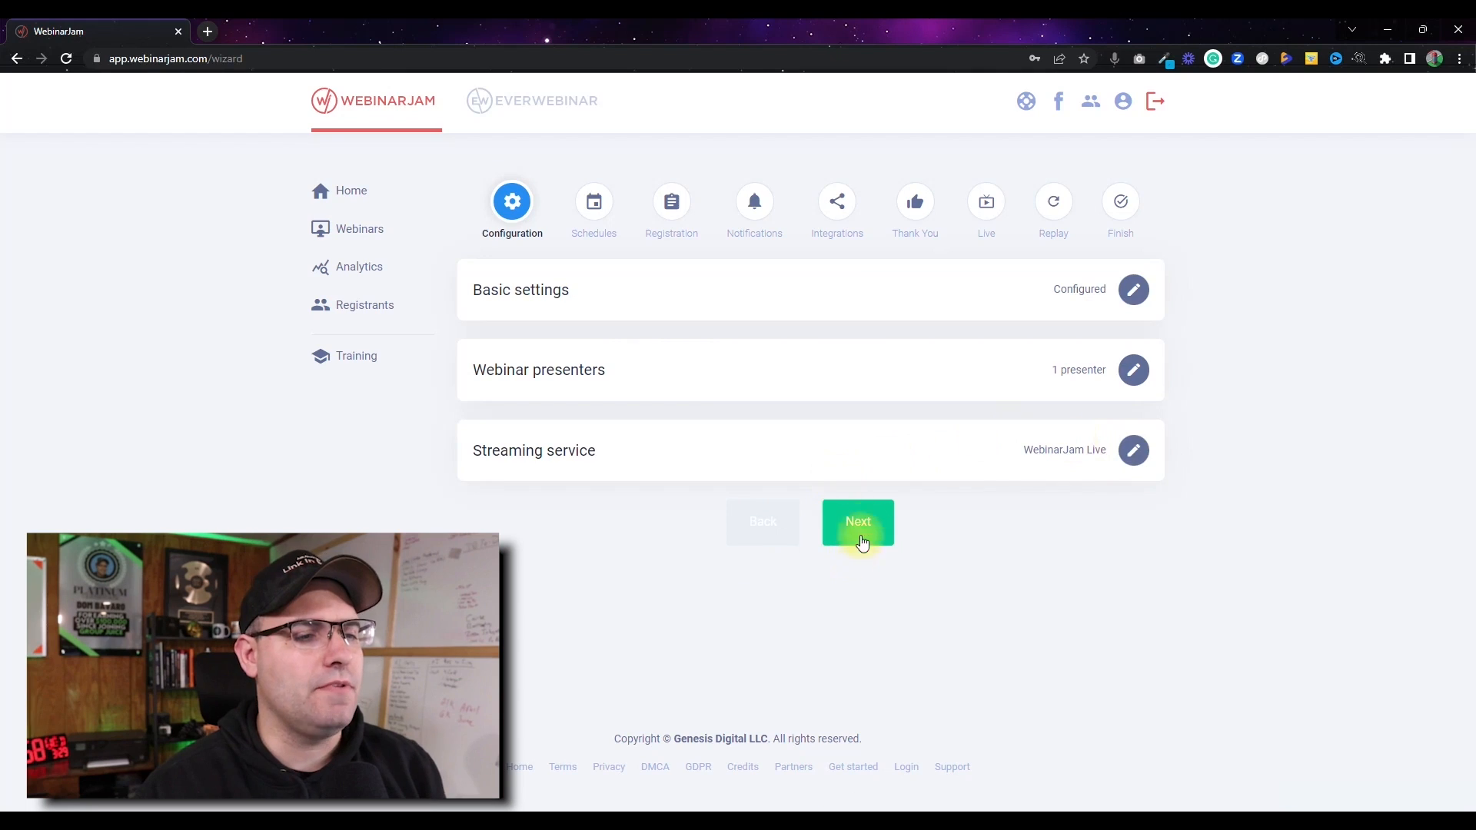
pyautogui.click(864, 522)
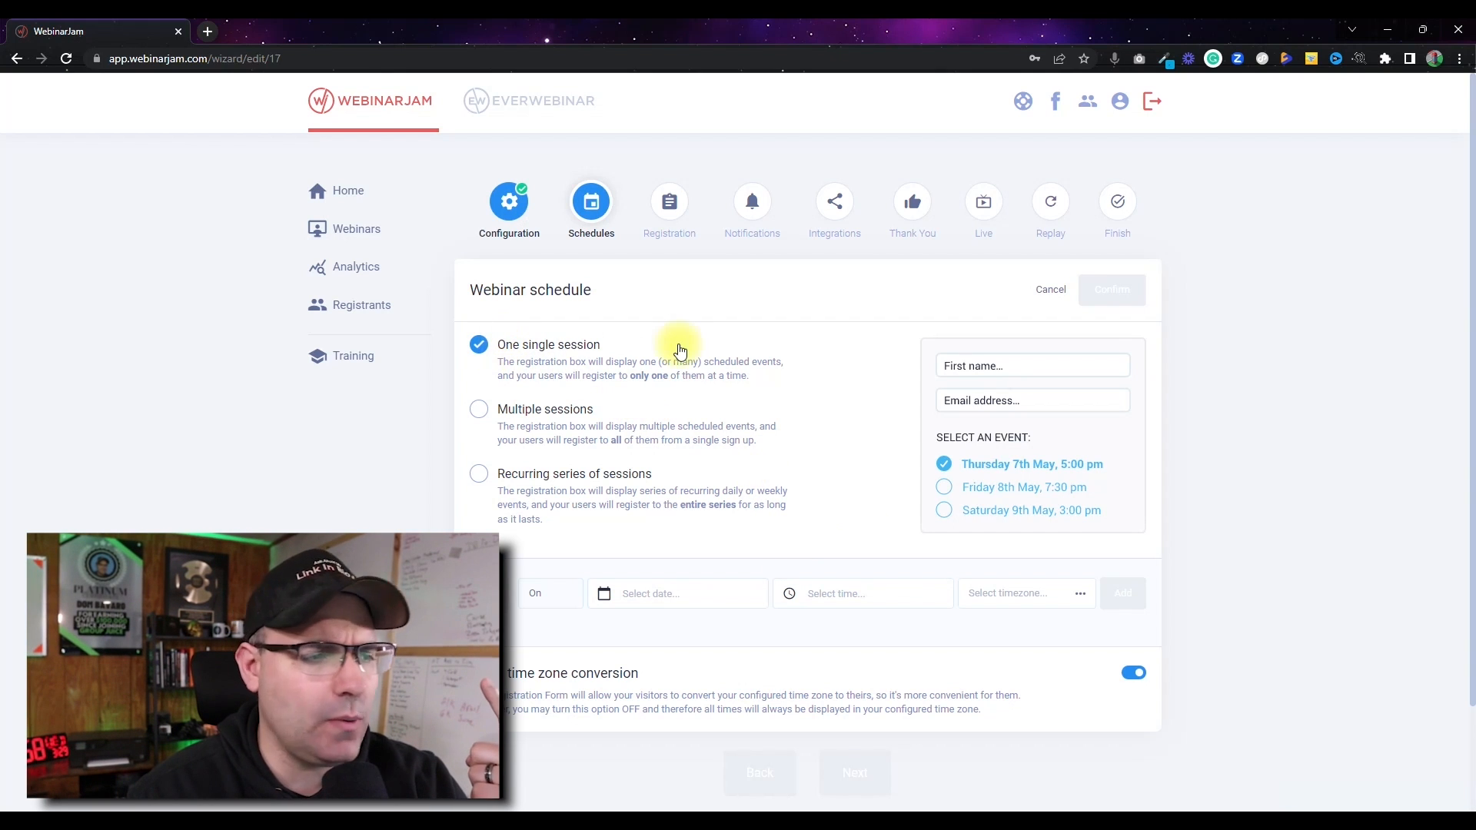
# - Compare the multiple-session and recurring-series schedule types, and return to one single session
pyautogui.click(478, 410)
pyautogui.click(478, 473)
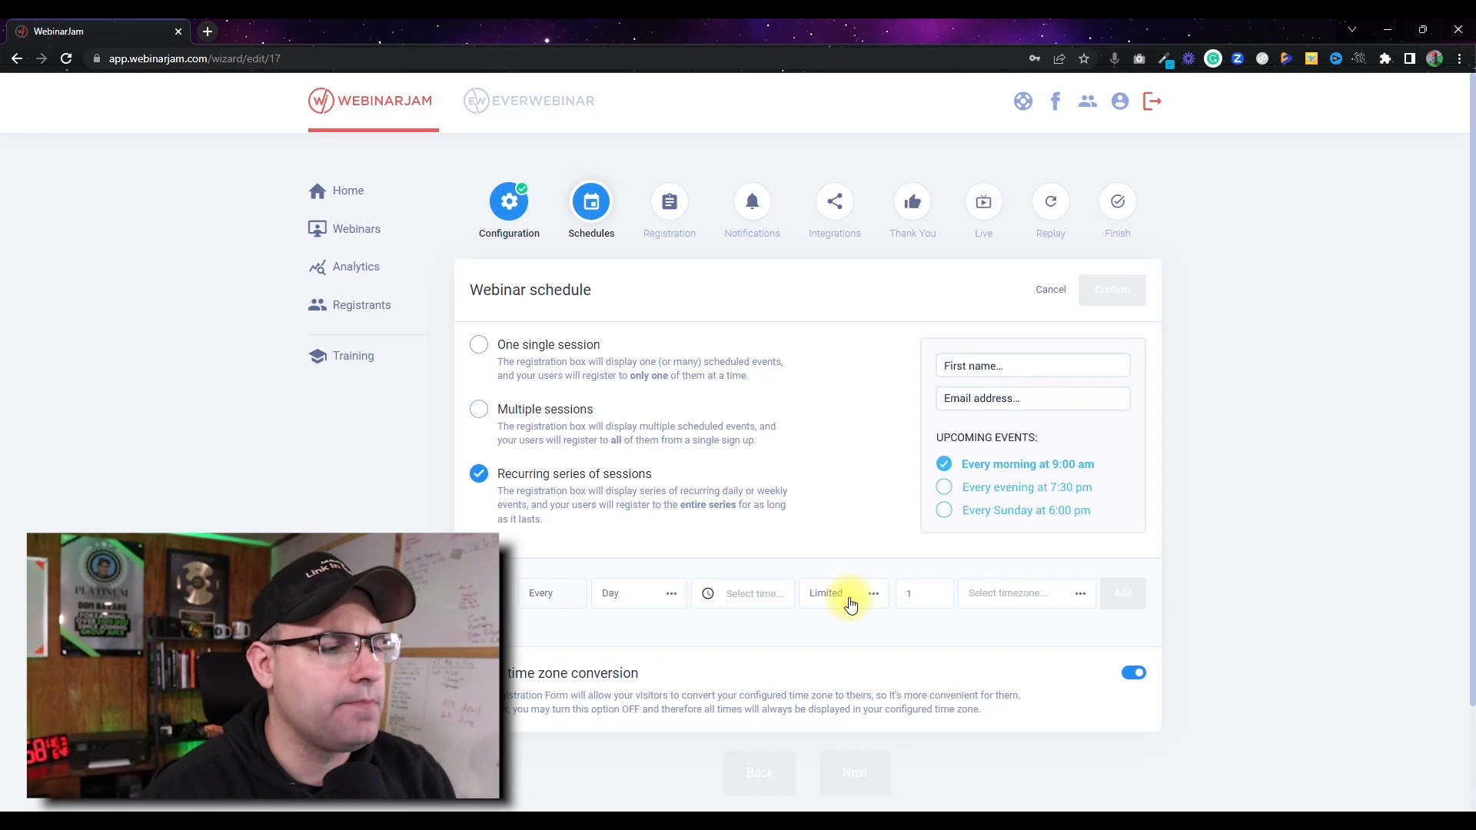
pyautogui.click(479, 409)
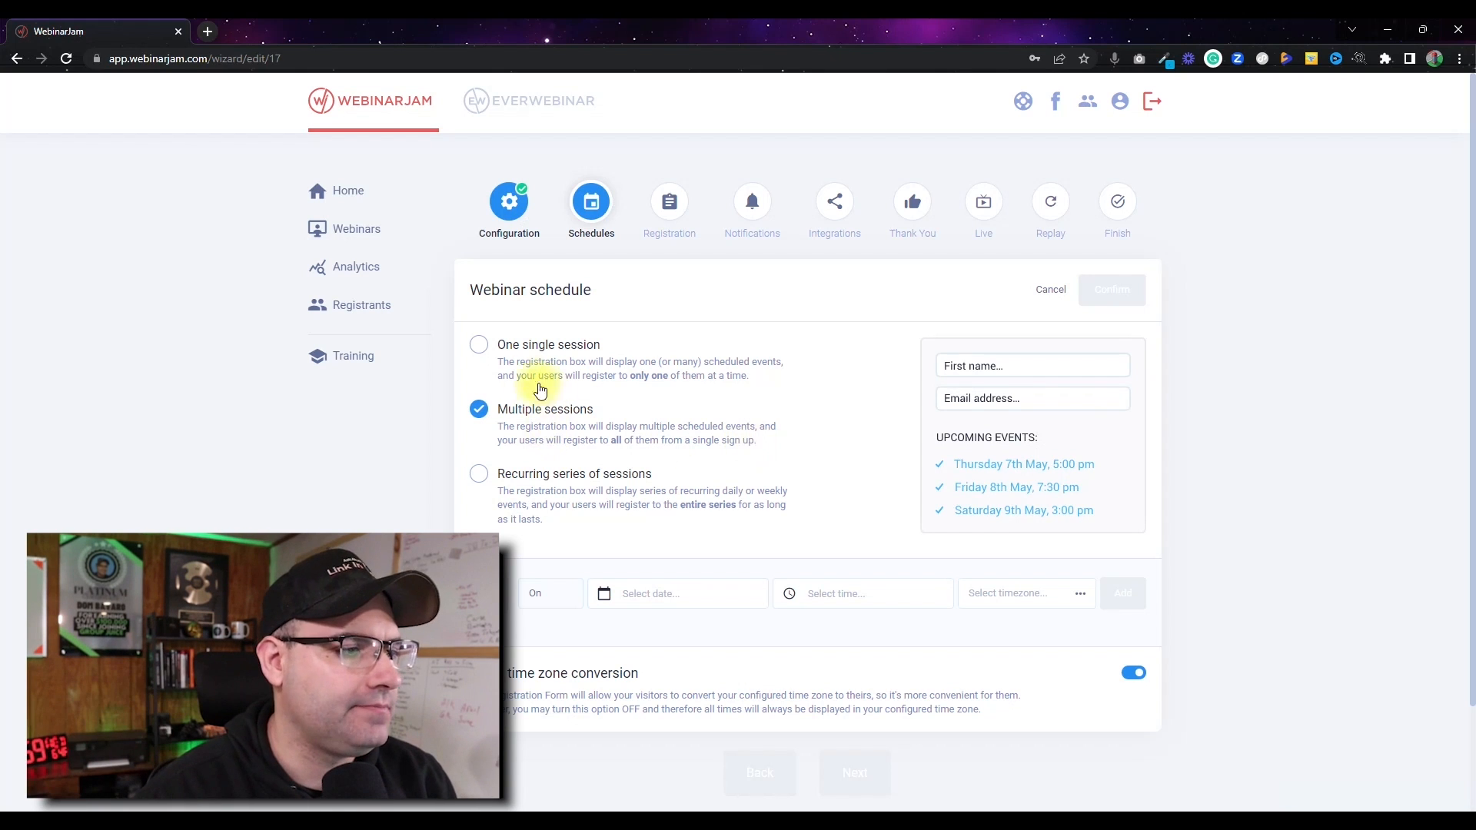
pyautogui.click(479, 349)
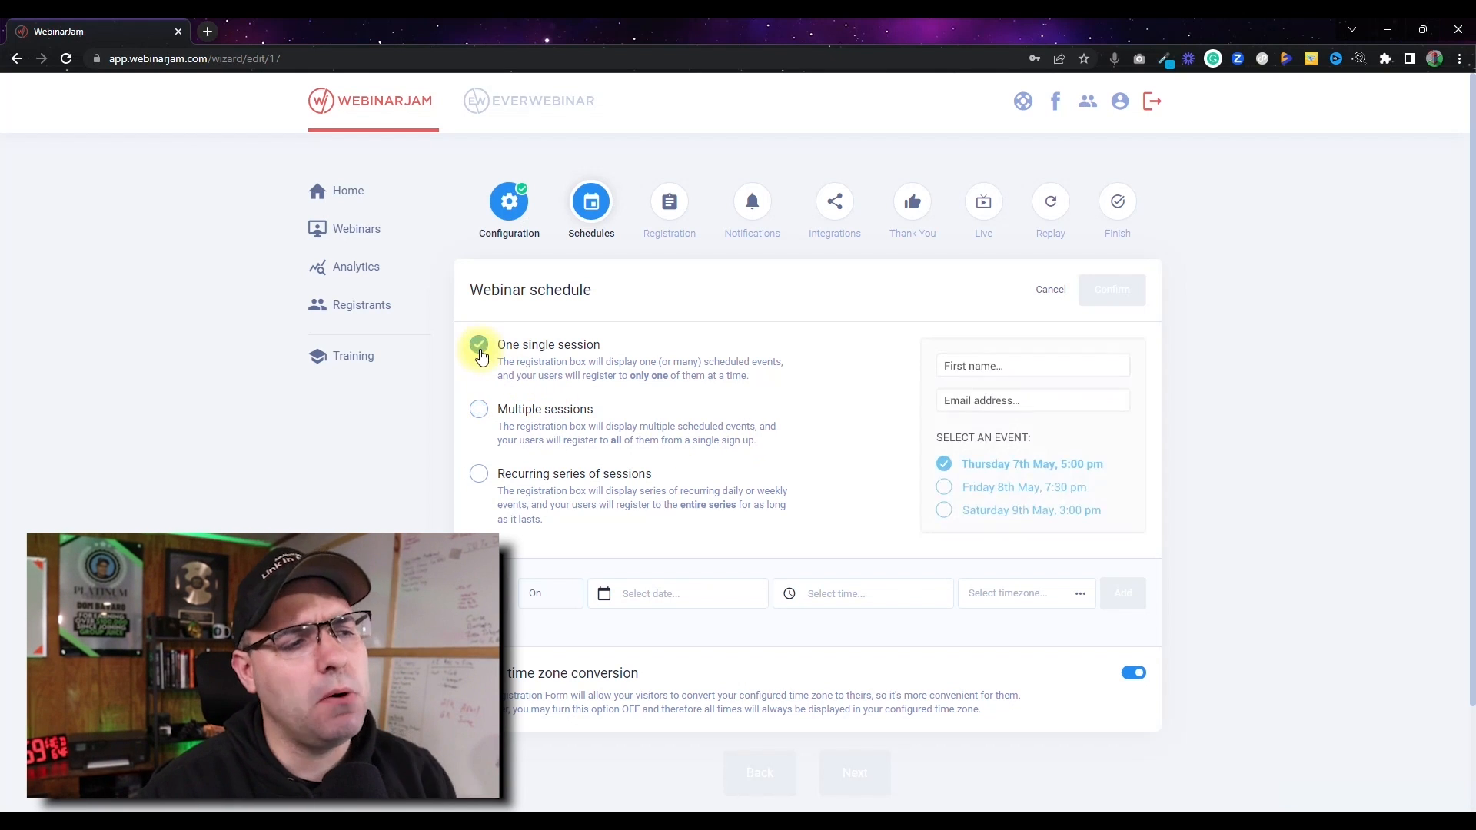
# - Add a session on 2023-03-29 at 12:00 PM Eastern Time (US and Canada) and confirm the webinar schedule
pyautogui.click(651, 597)
pyautogui.click(679, 527)
pyautogui.click(839, 594)
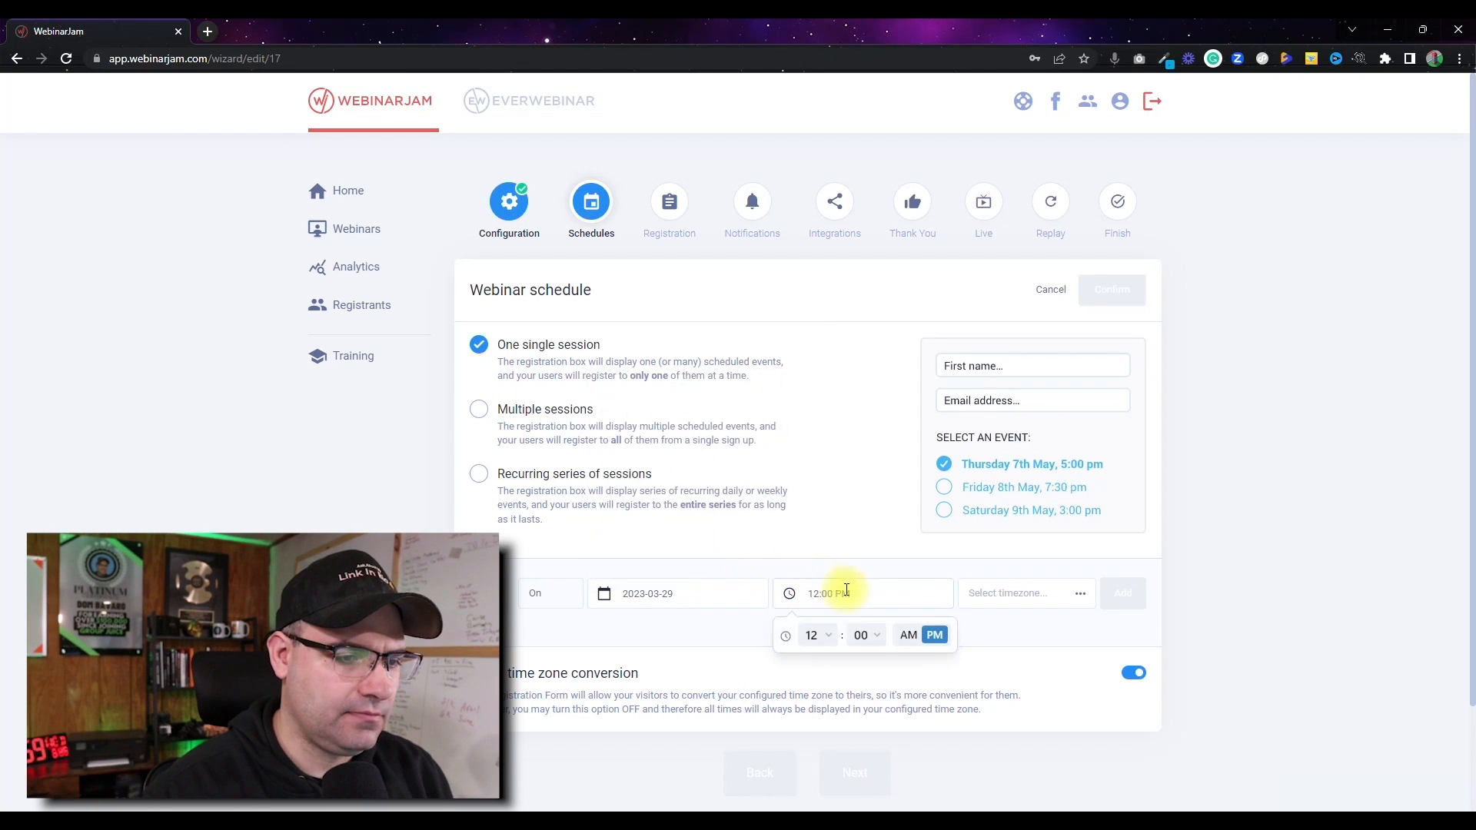
pyautogui.click(1013, 597)
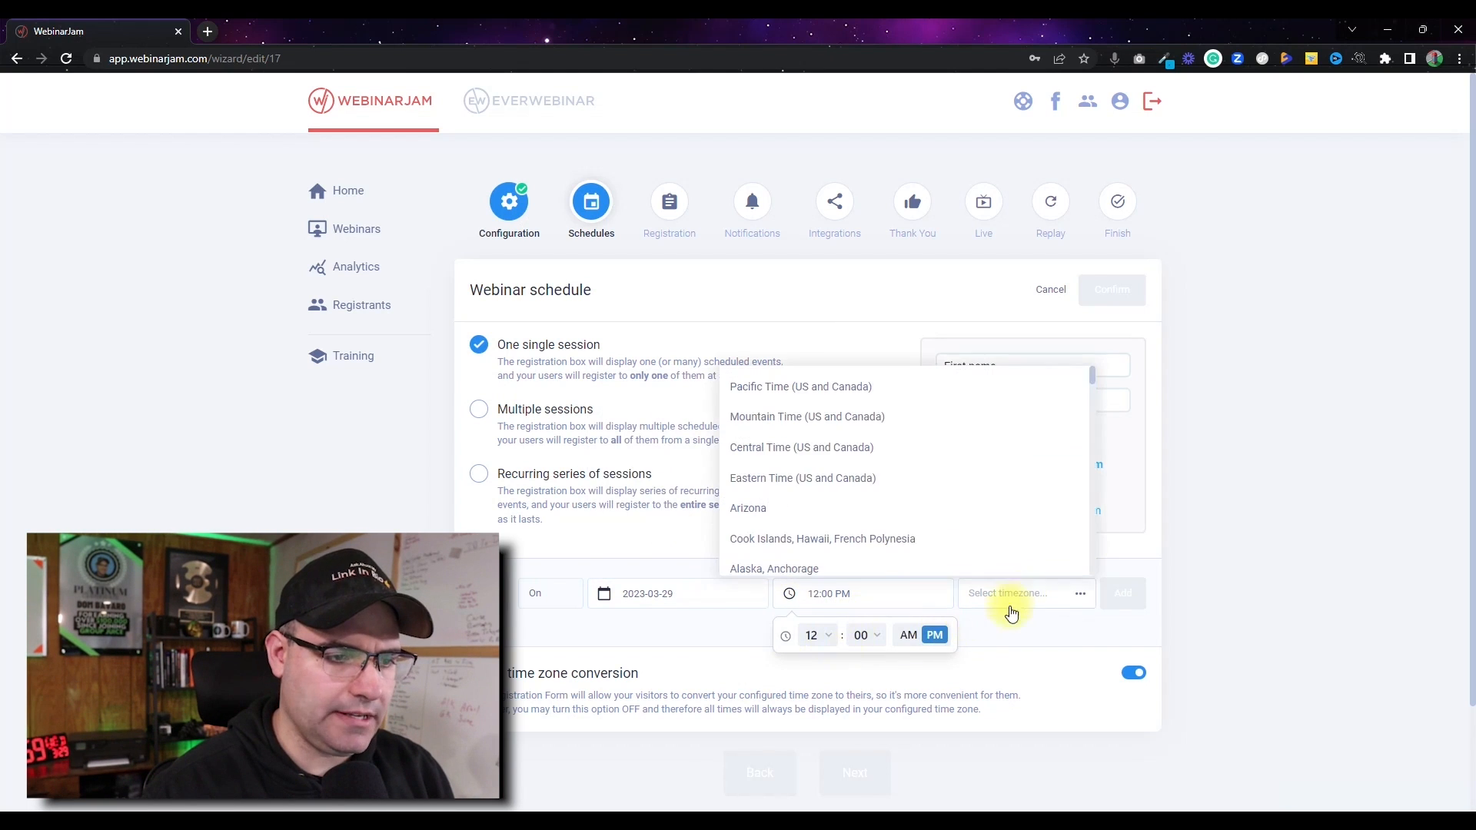
pyautogui.click(757, 476)
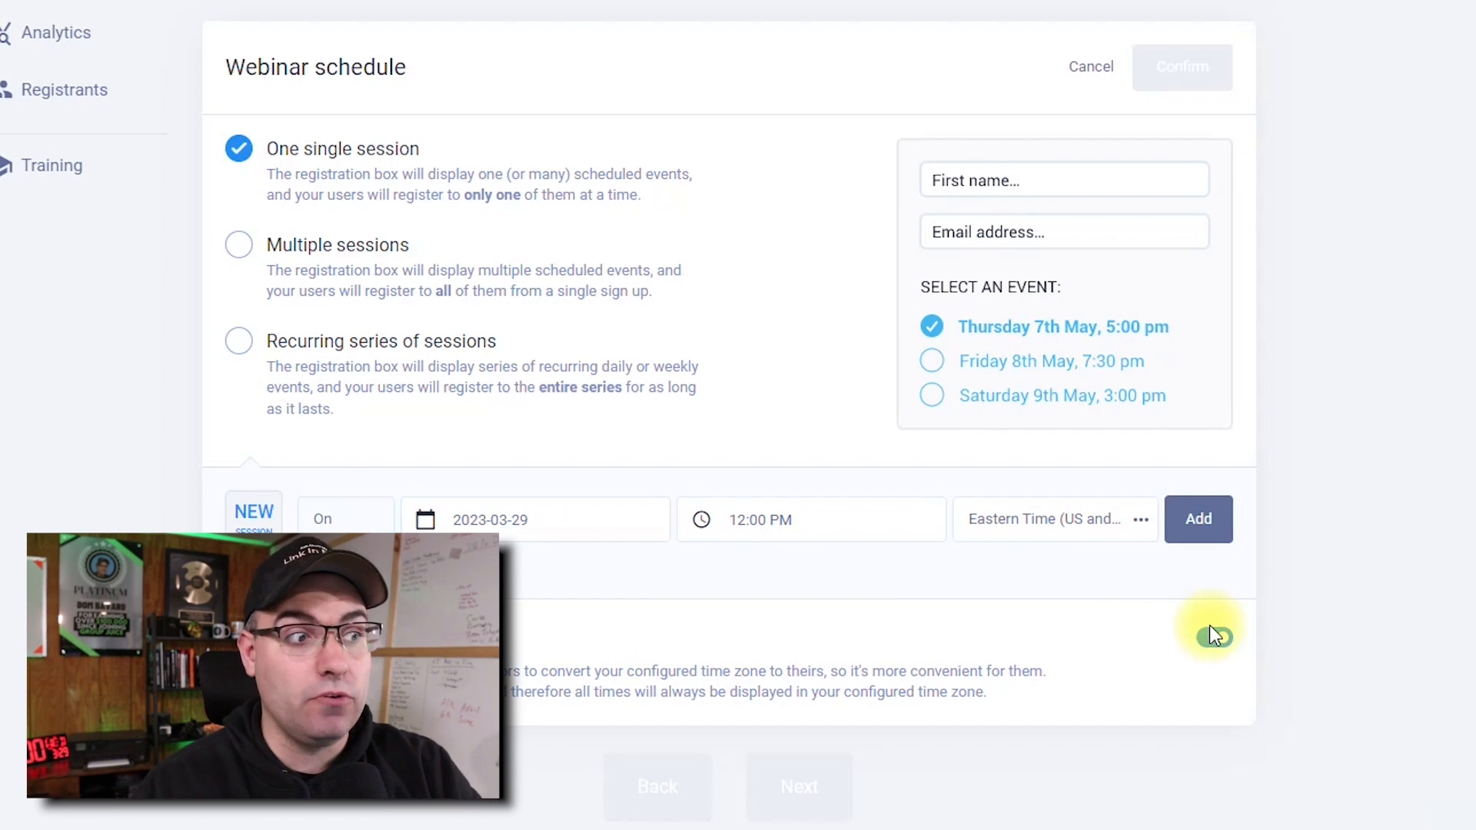
pyautogui.scroll(-3, 1261, 607)
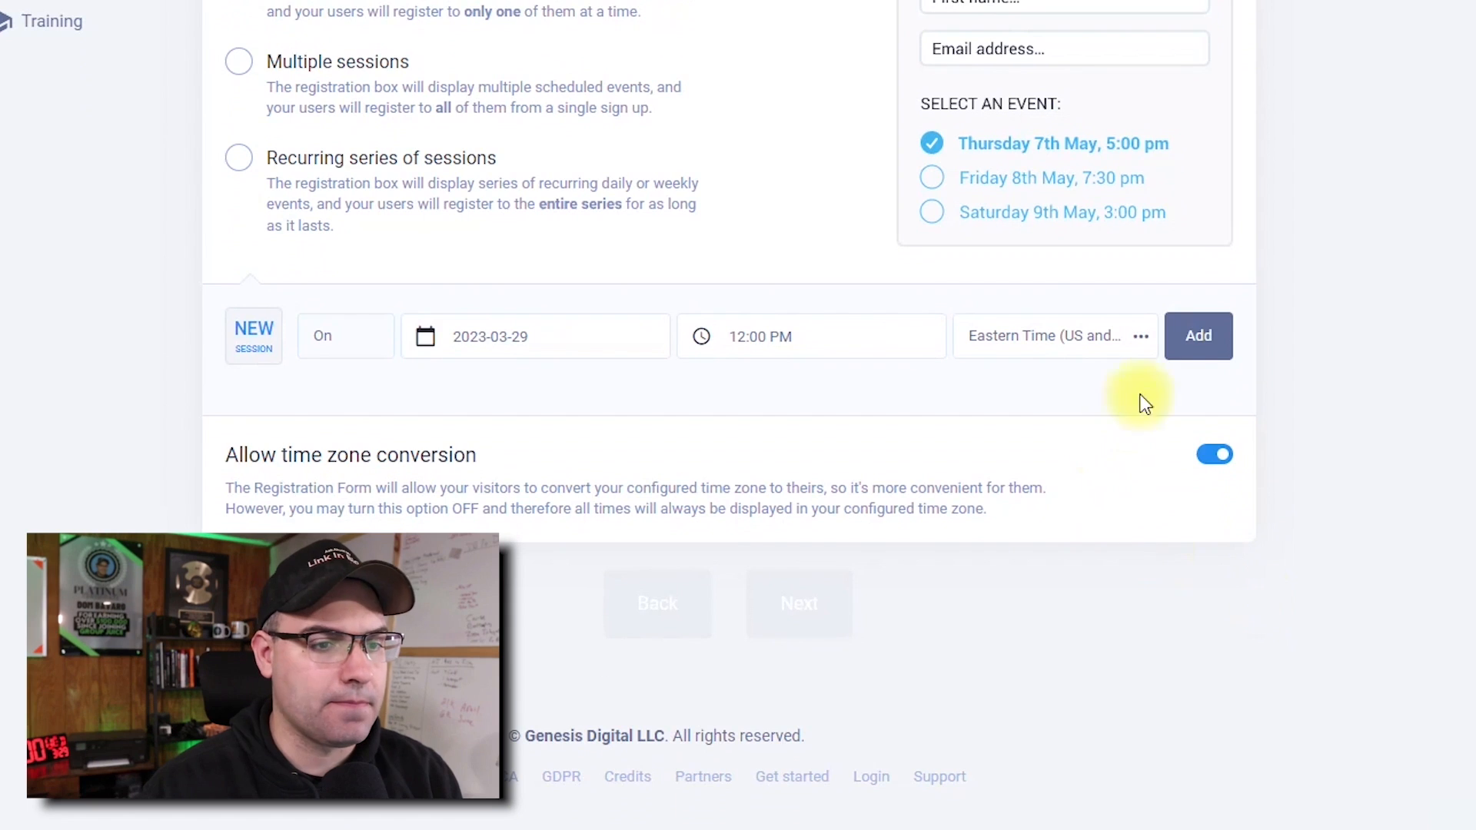
pyautogui.click(1196, 346)
pyautogui.click(1298, 40)
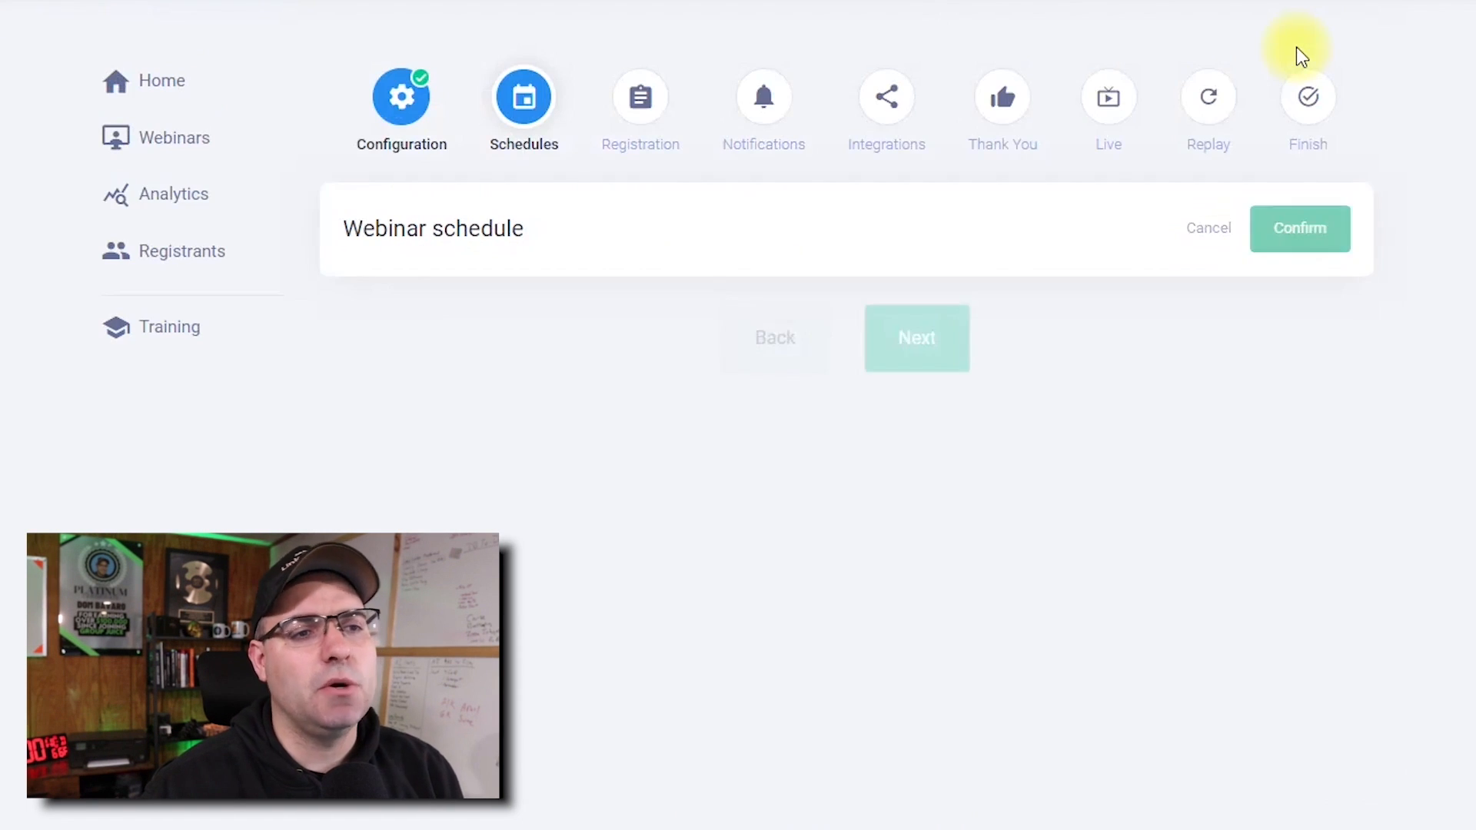
# - Continue past the schedule and, in the reminder notifications, add a pre-webinar reminder email sent 24 hours before the webinar
pyautogui.click(930, 336)
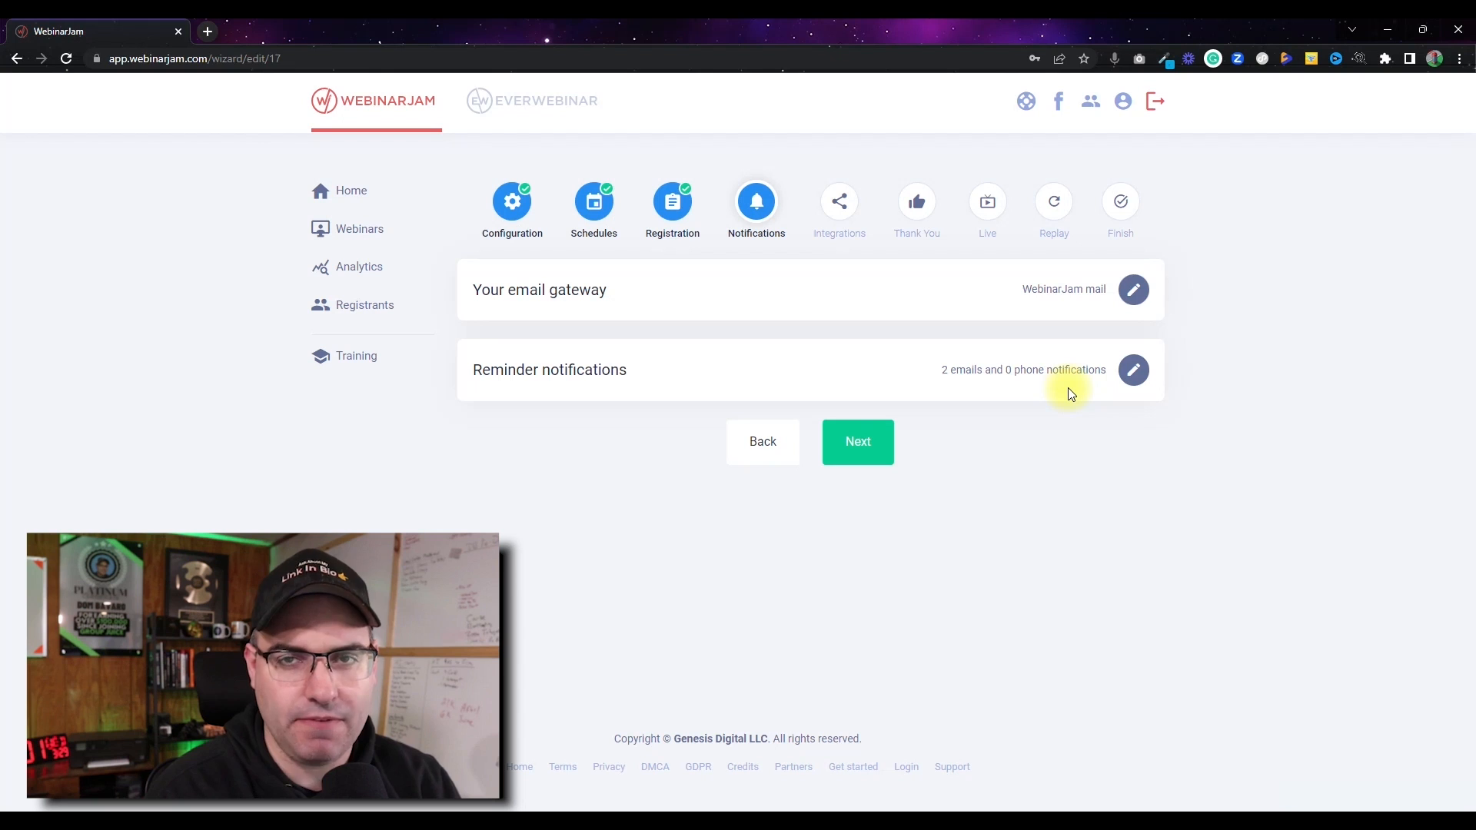
pyautogui.click(1135, 370)
pyautogui.scroll(-4, 669, 384)
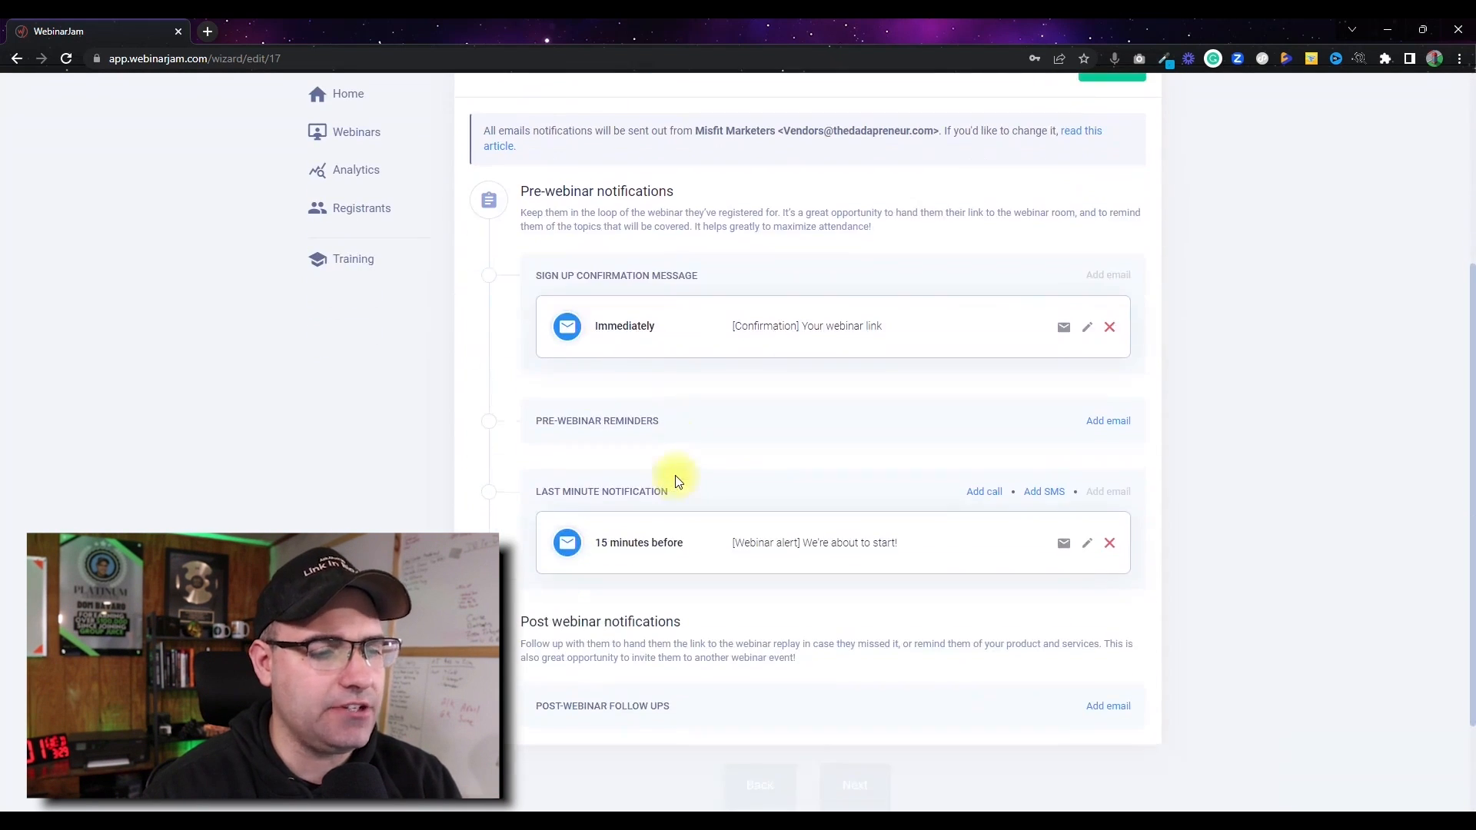
pyautogui.scroll(-2, 647, 377)
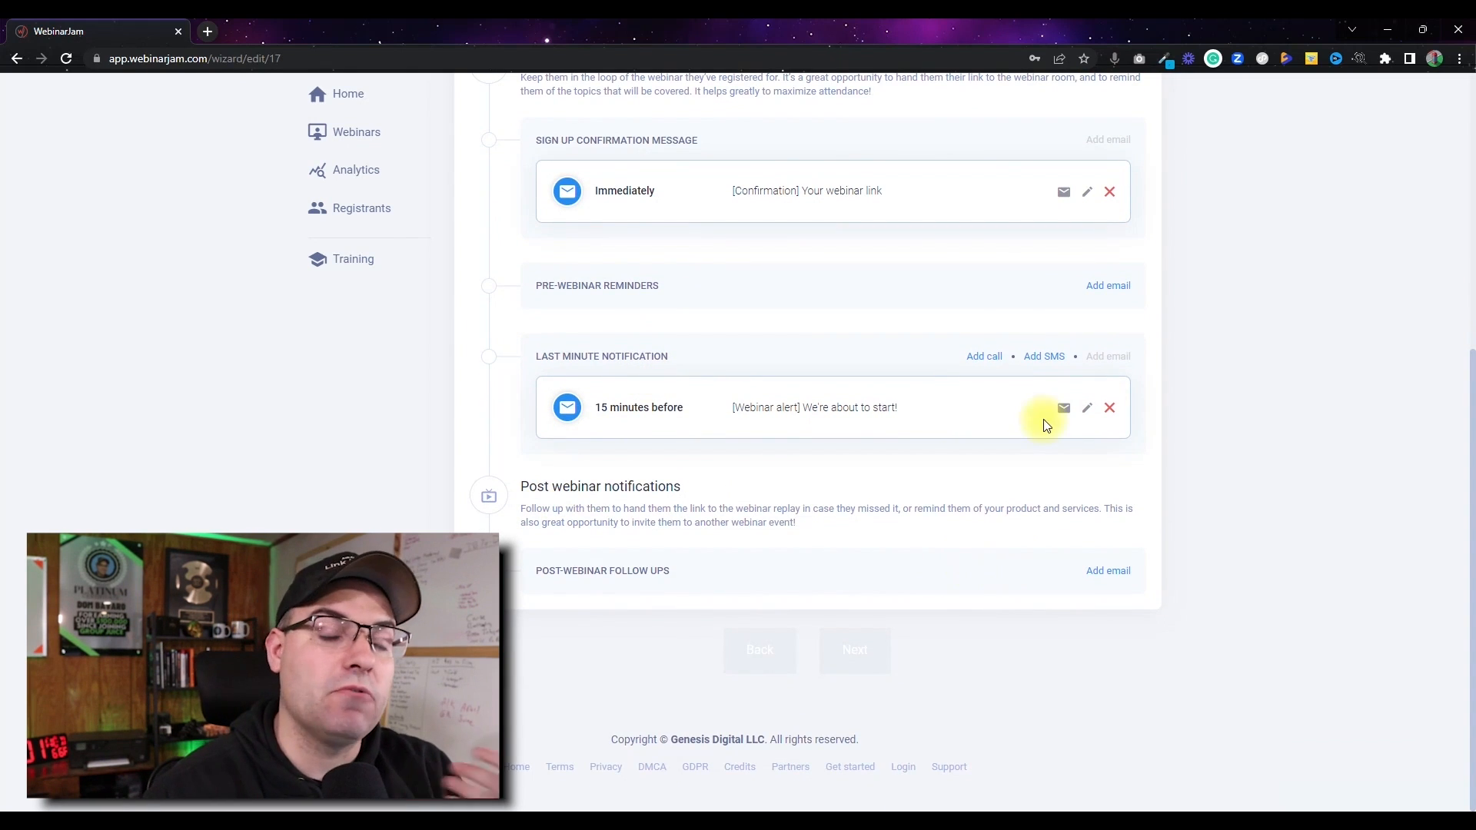
pyautogui.scroll(1, 982, 297)
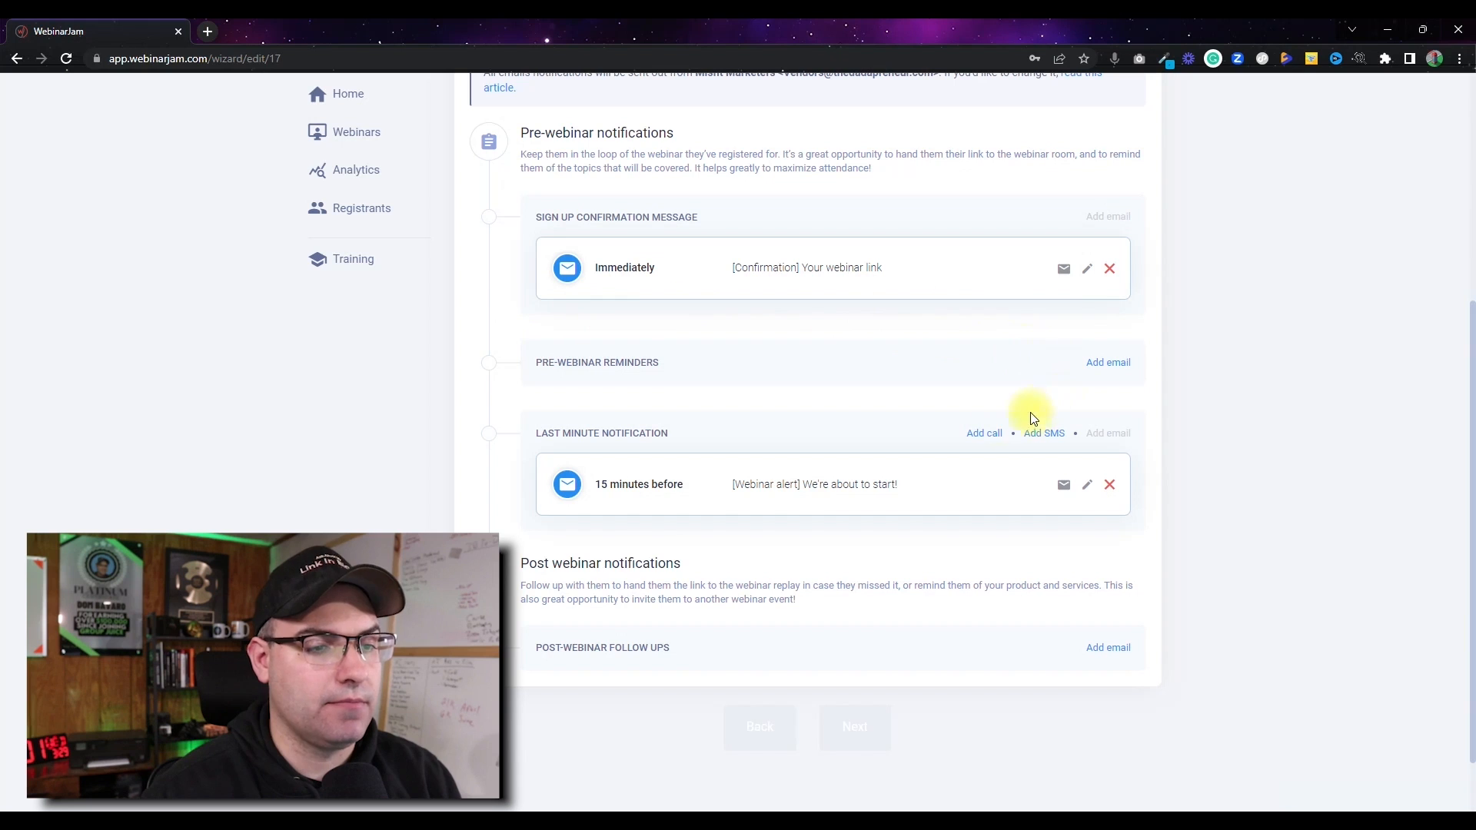
pyautogui.click(1108, 363)
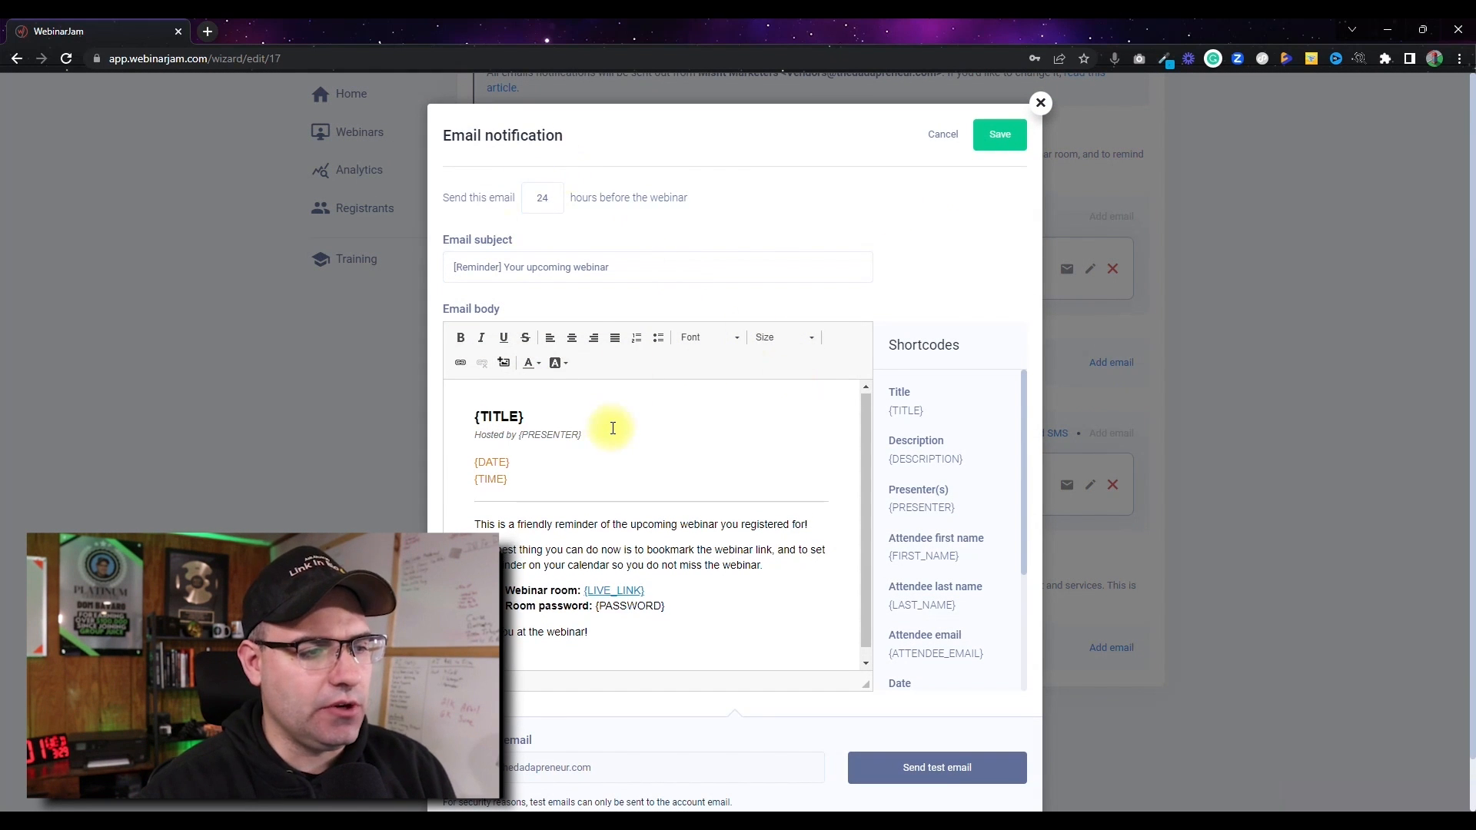
pyautogui.scroll(-1, 613, 428)
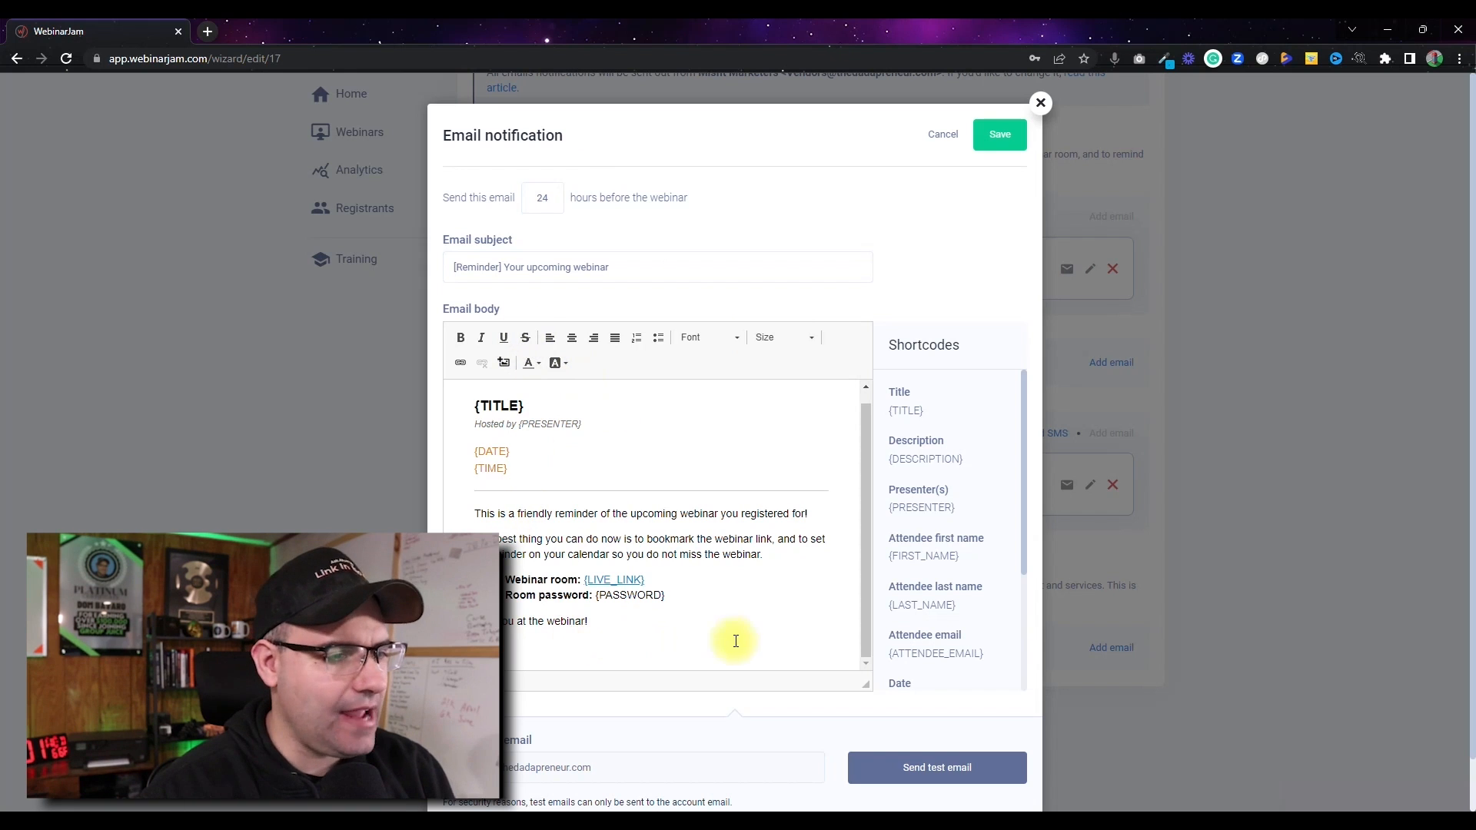
pyautogui.click(992, 137)
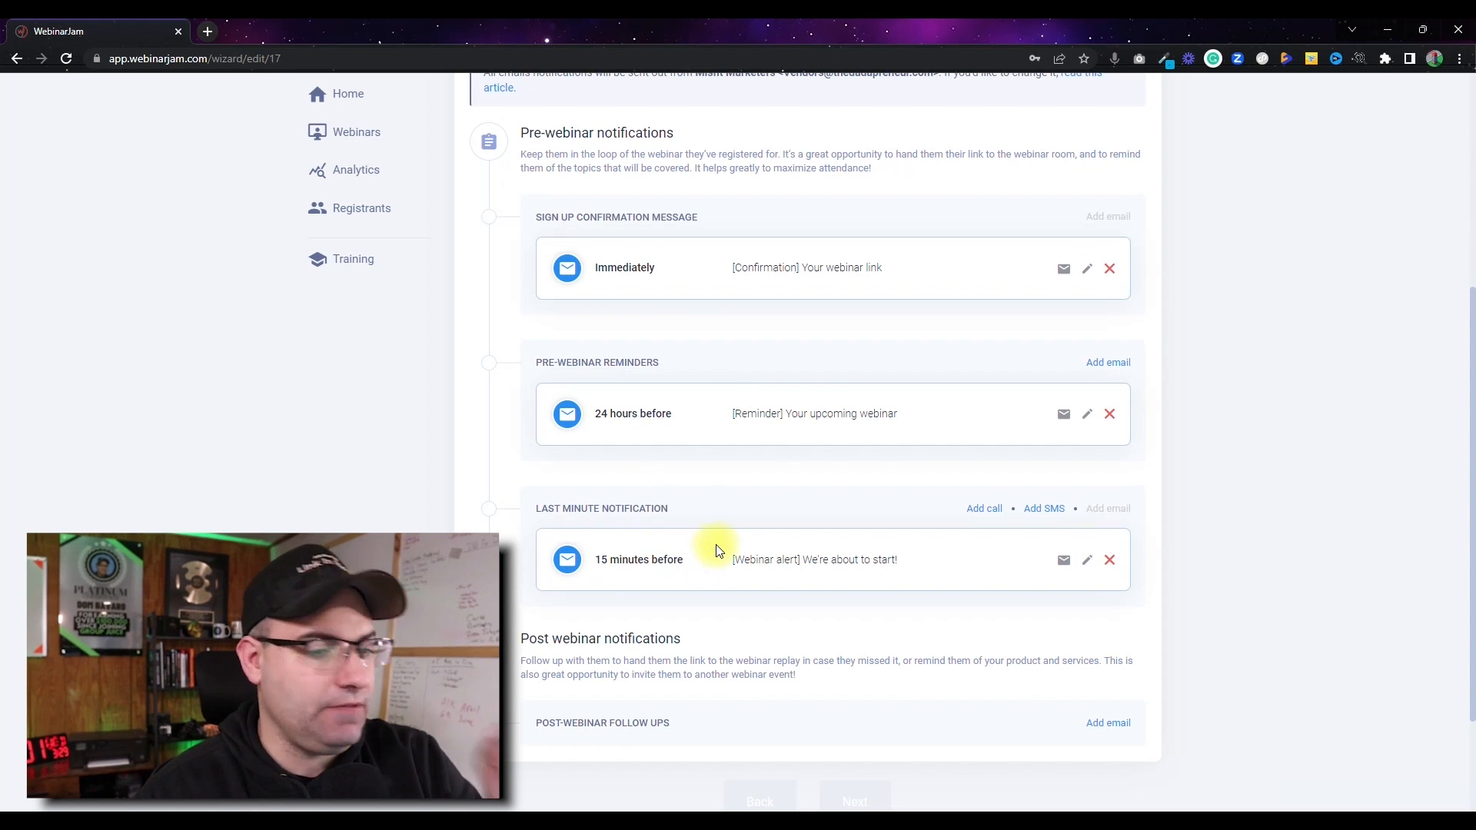
# - Add a post-webinar follow-up email with the replay link, sent to all registrants 24 hours after the webinar starts
pyautogui.scroll(-2, 731, 564)
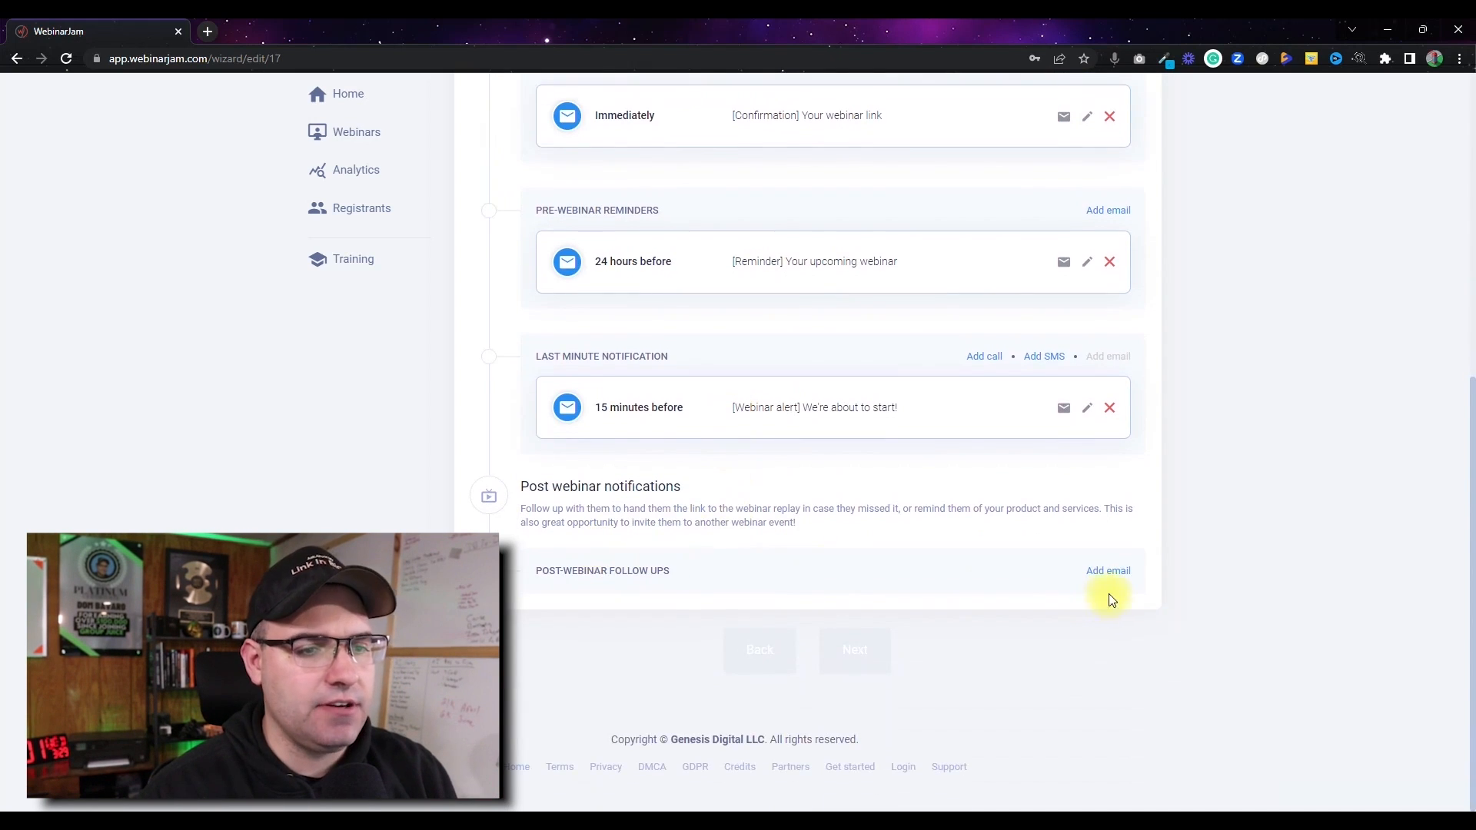
pyautogui.click(1107, 575)
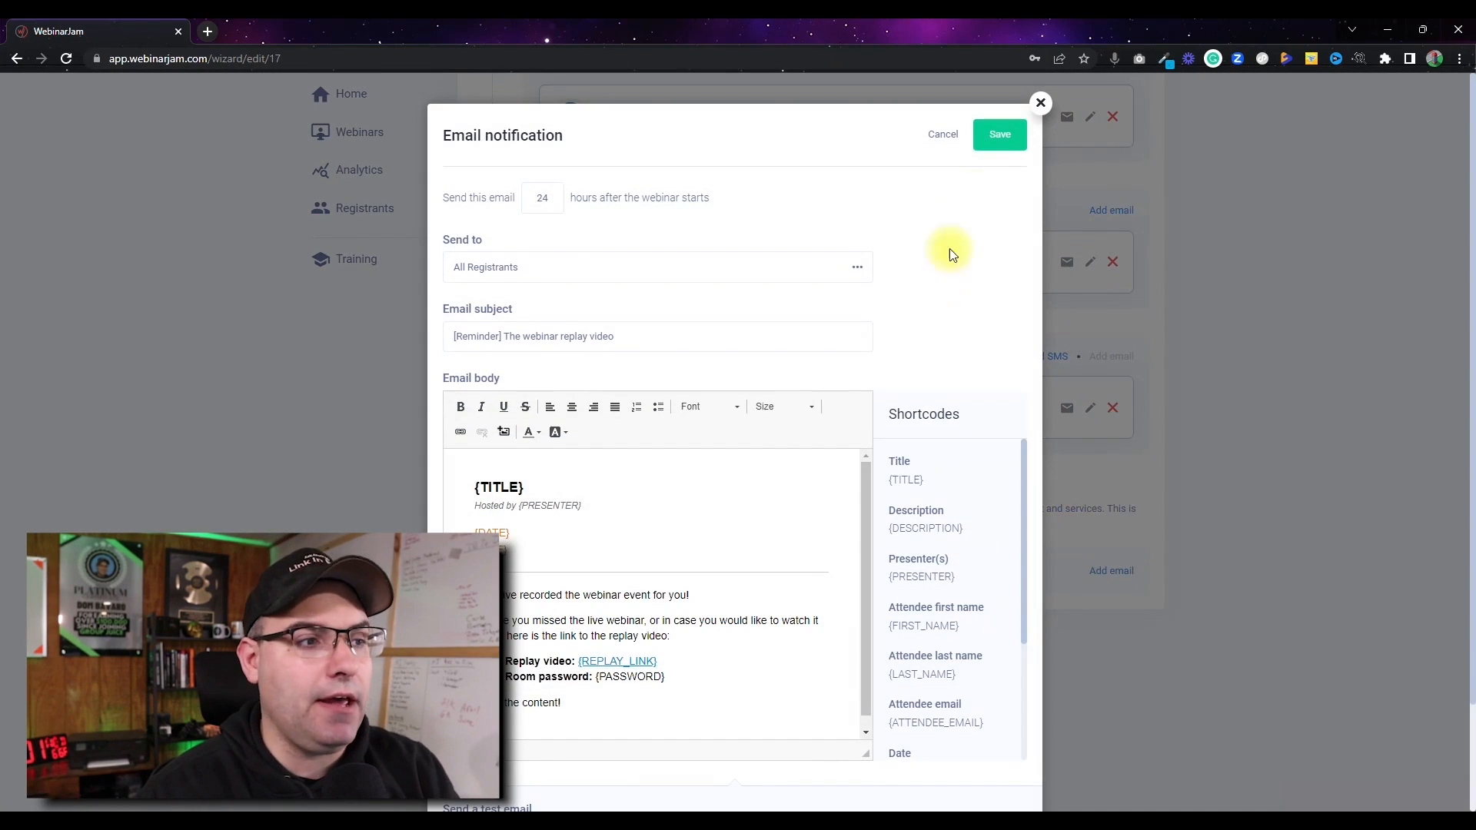
pyautogui.click(988, 148)
# - Add a second post-webinar replay email, sent to all registrants 48 hours after the webinar starts
pyautogui.scroll(-1, 966, 454)
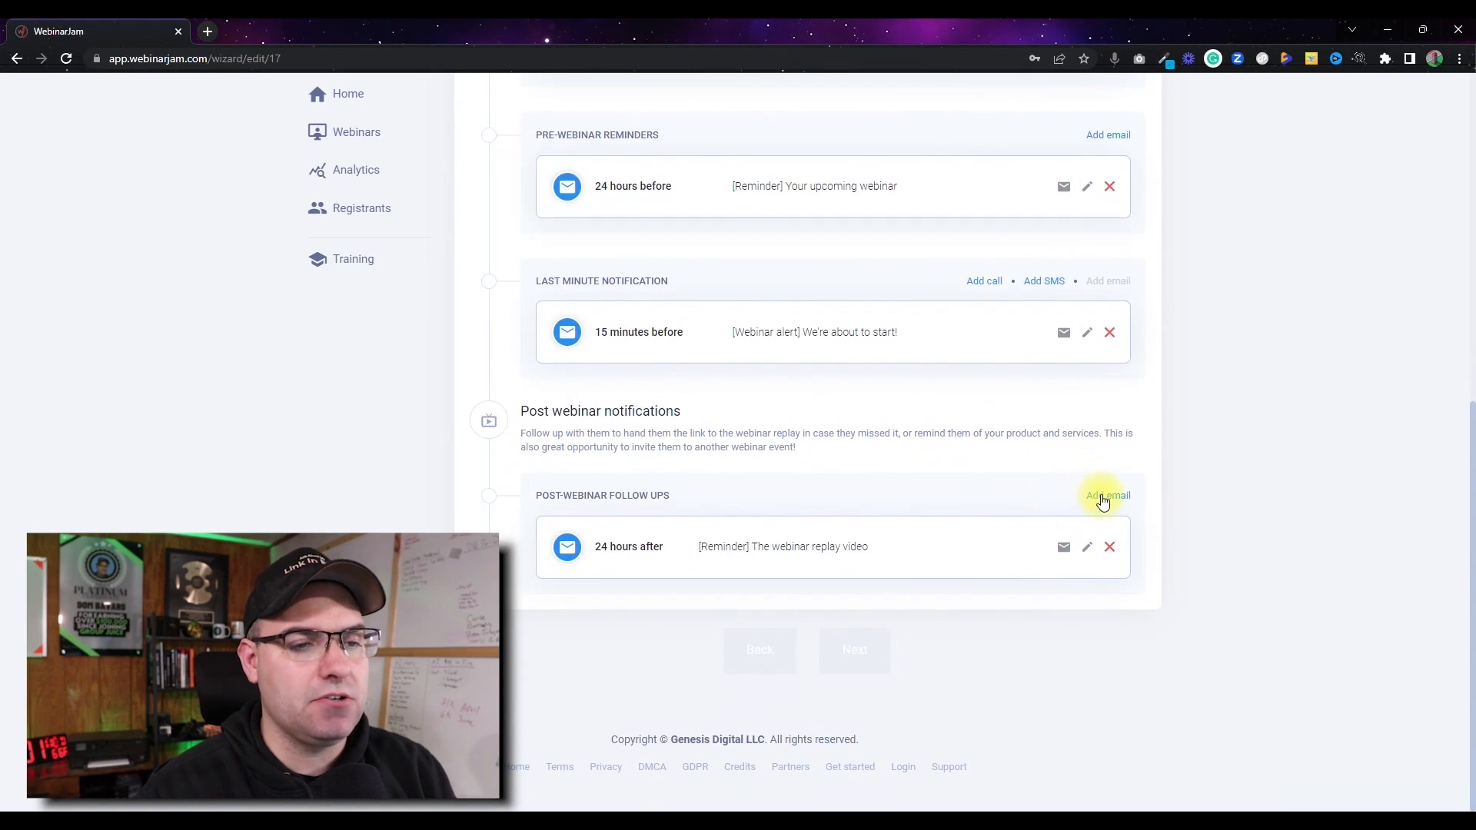
pyautogui.click(1108, 495)
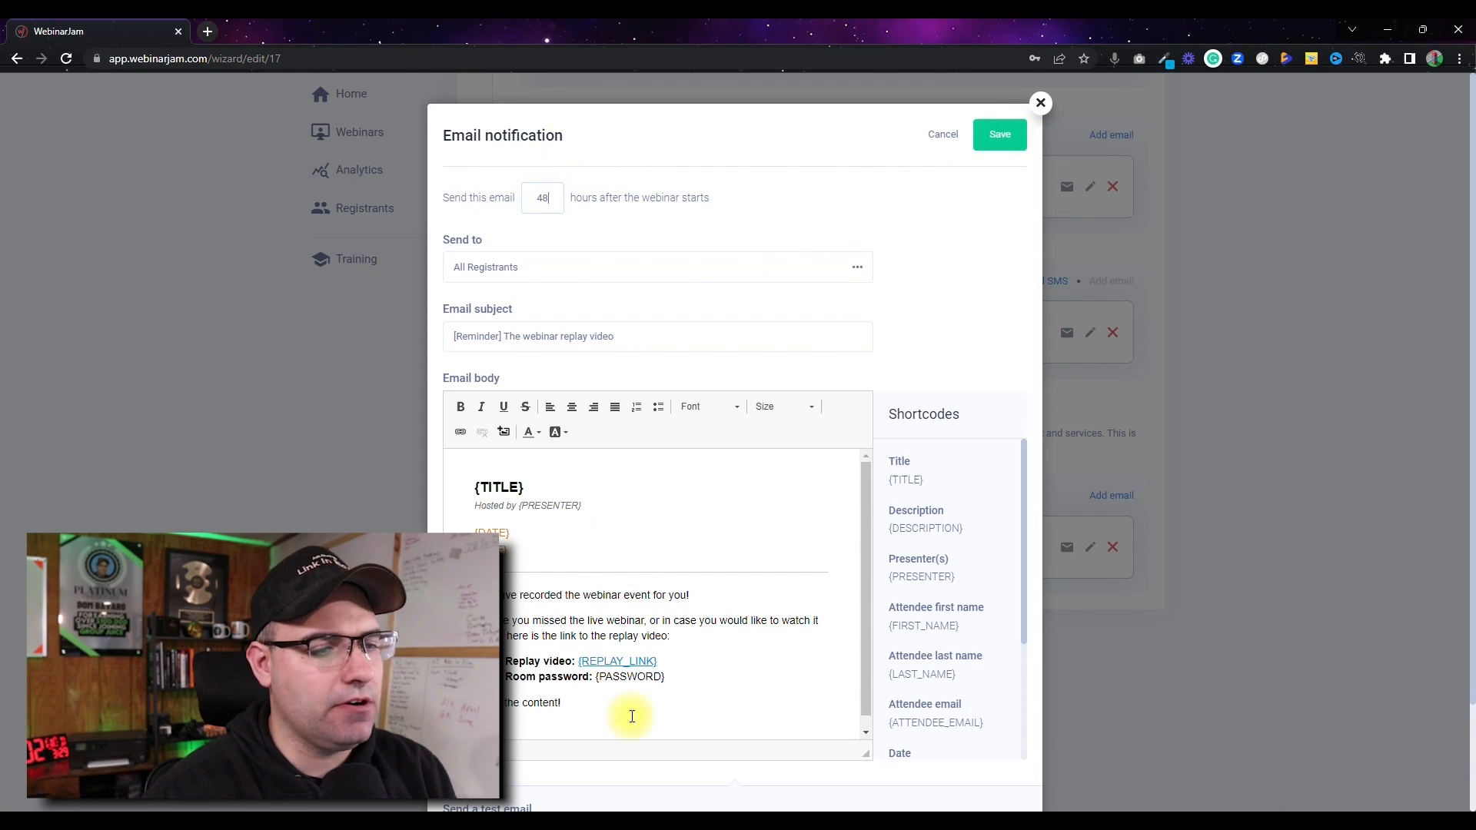
pyautogui.scroll(-2, 626, 714)
pyautogui.scroll(2, 791, 351)
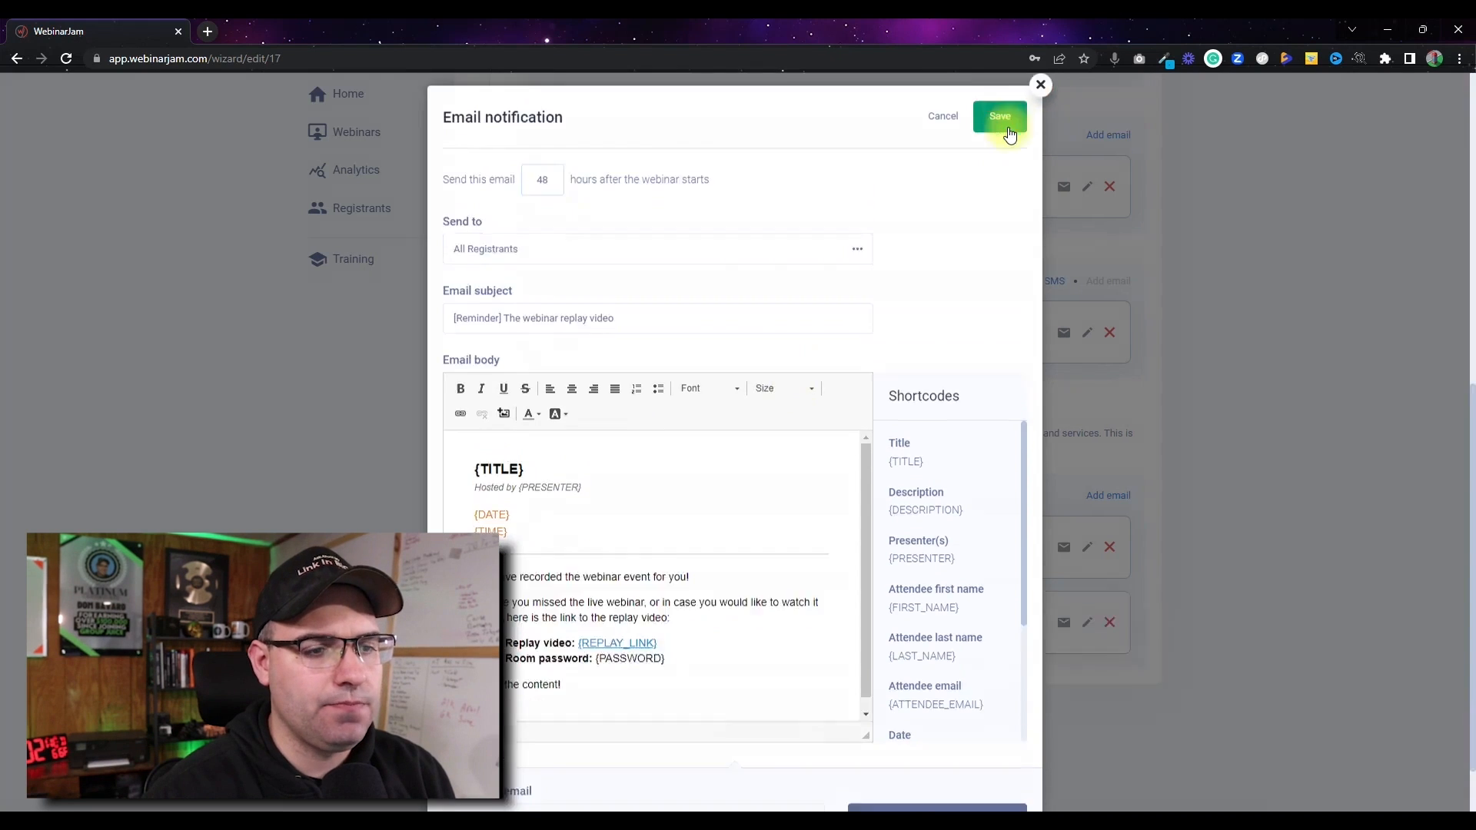
pyautogui.click(1004, 132)
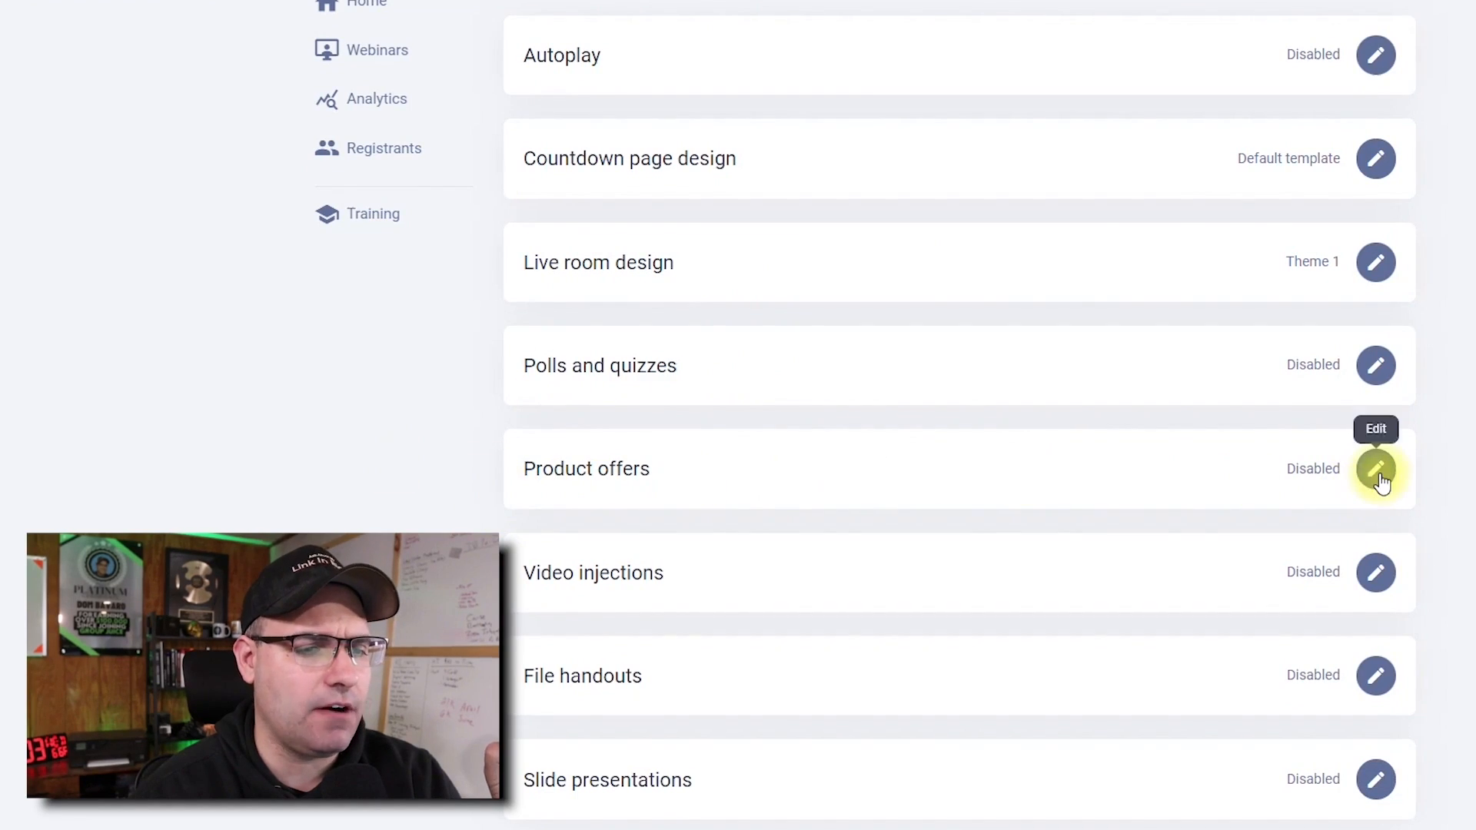
# - Open the product offers in the live settings and start adding a new offer
pyautogui.click(1376, 468)
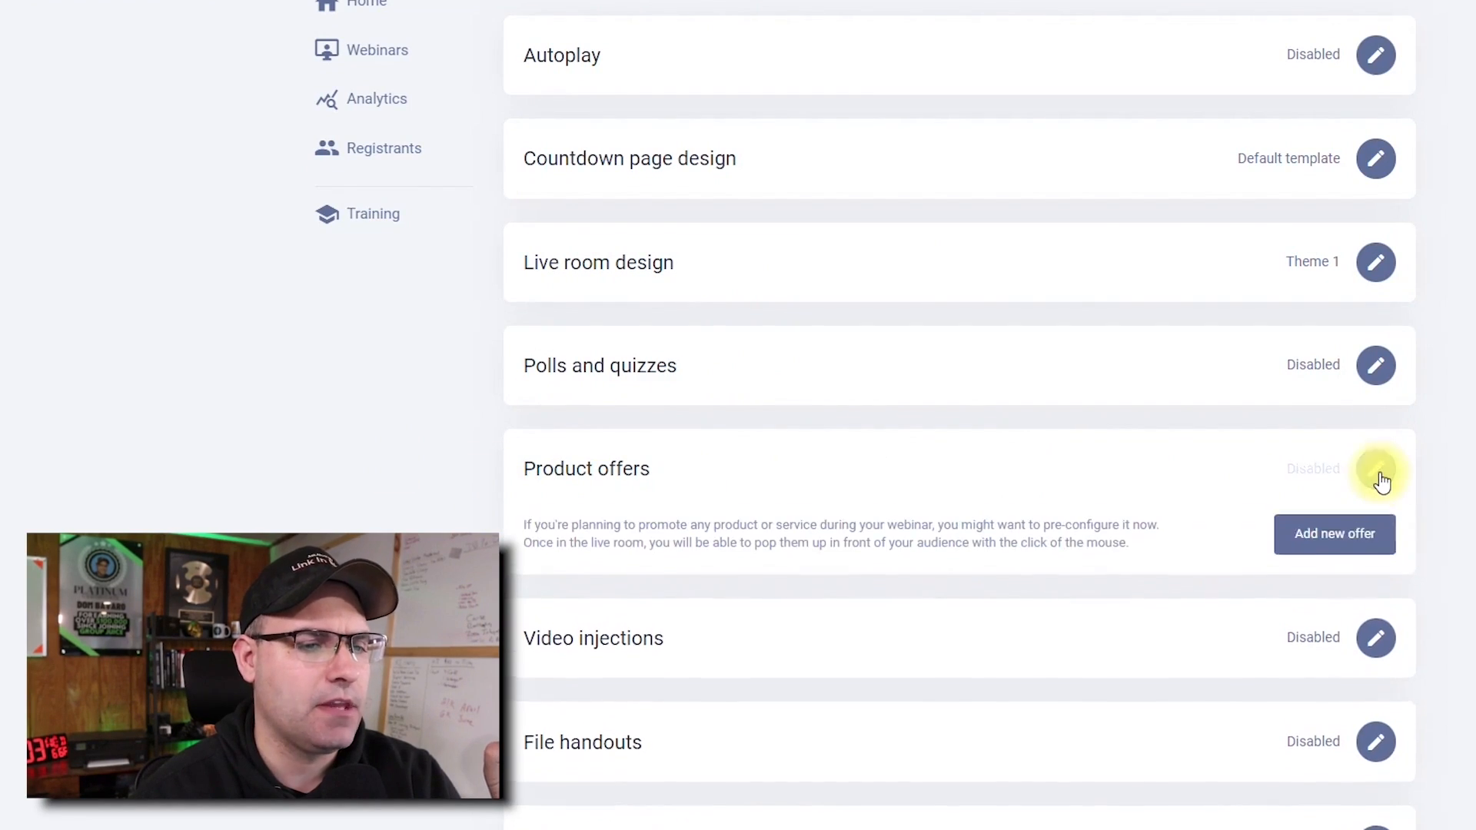
pyautogui.click(1356, 564)
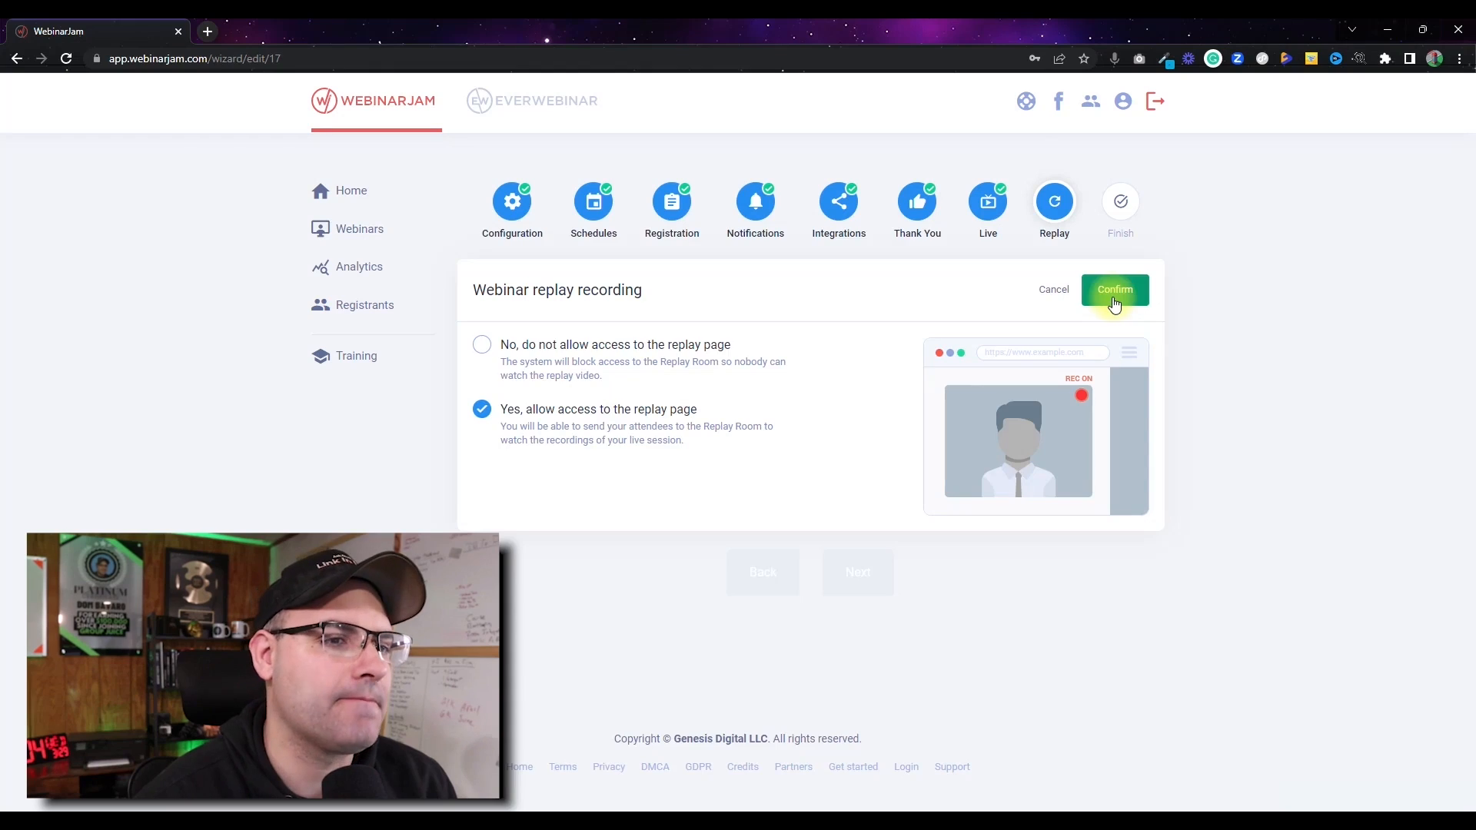
# - Confirm the replay recording setting that allows access to the replay page, and continue past the replay settings
pyautogui.click(1114, 300)
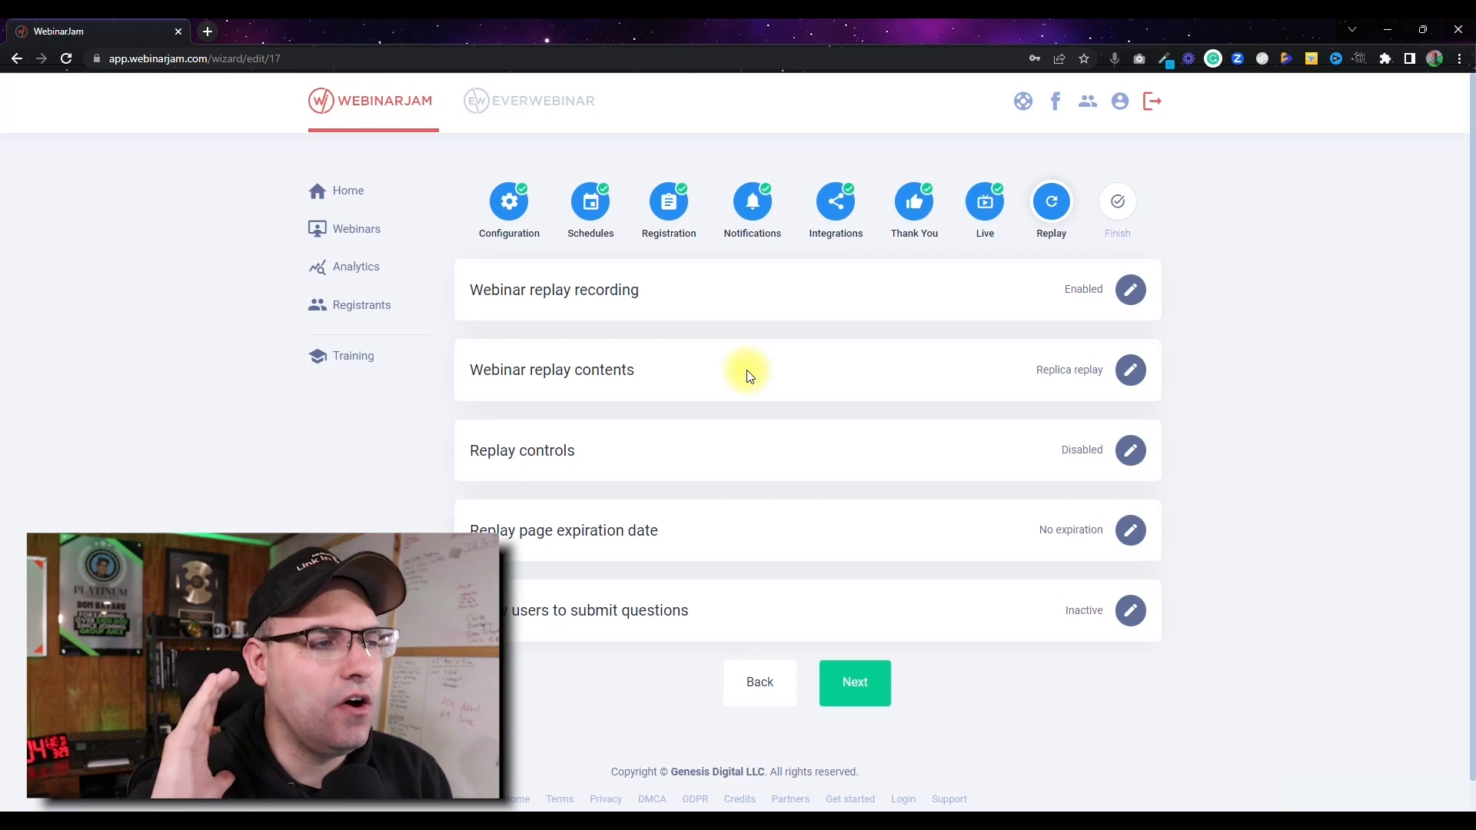
pyautogui.click(869, 680)
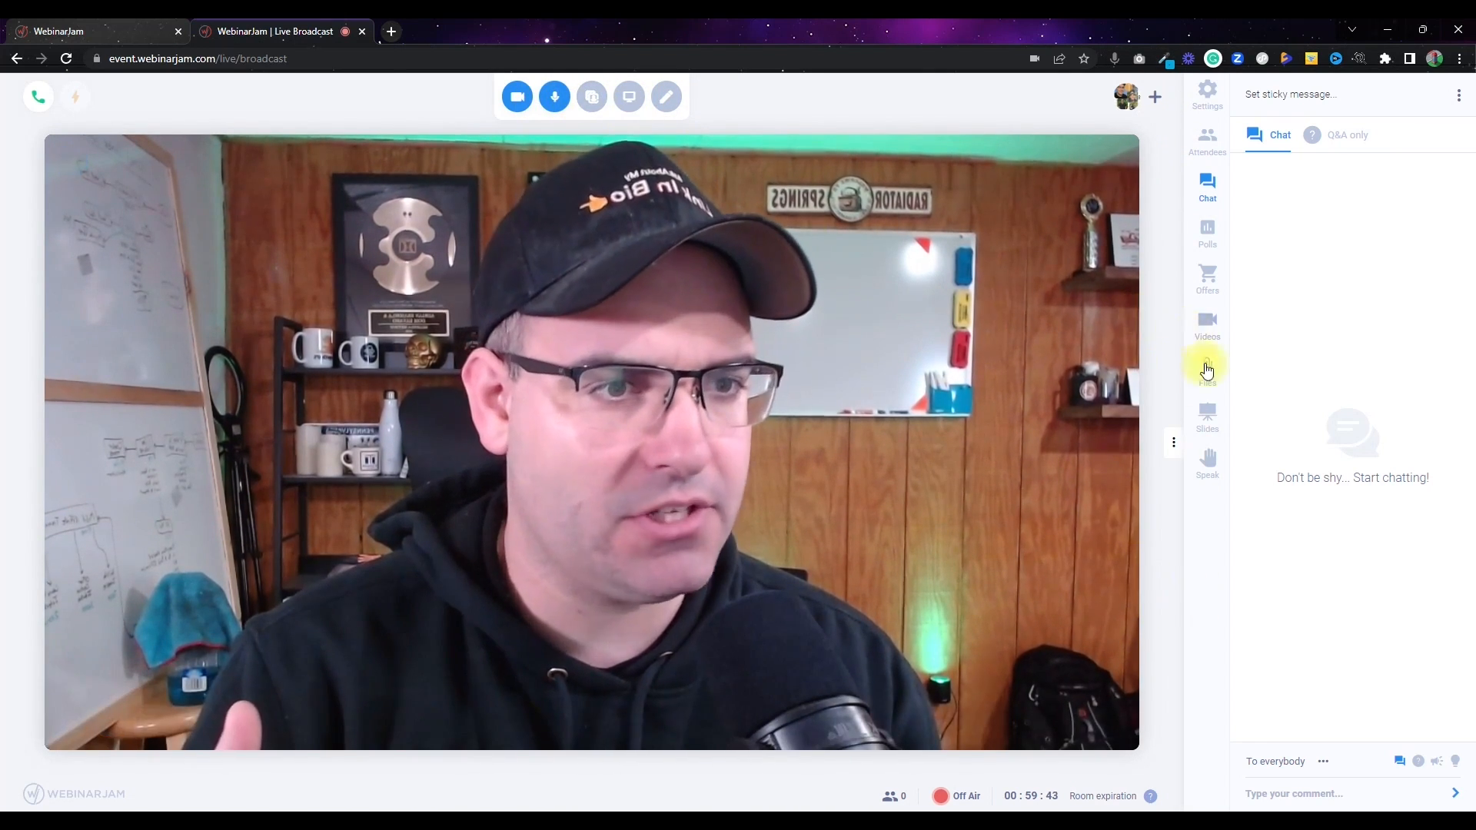
# - Look through the slides, attendees and polls areas of the live broadcast room
pyautogui.click(1207, 417)
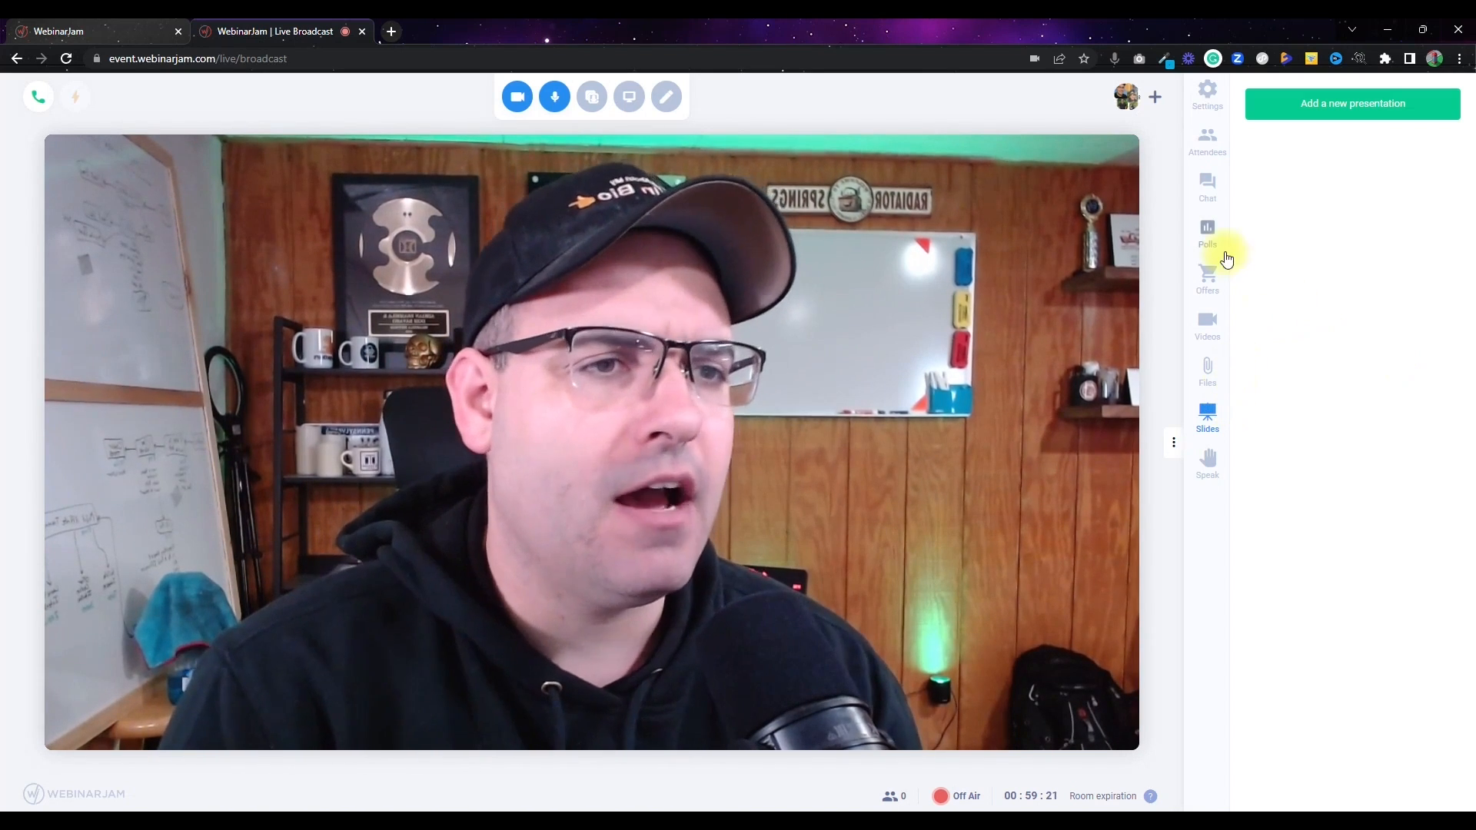
pyautogui.click(1208, 142)
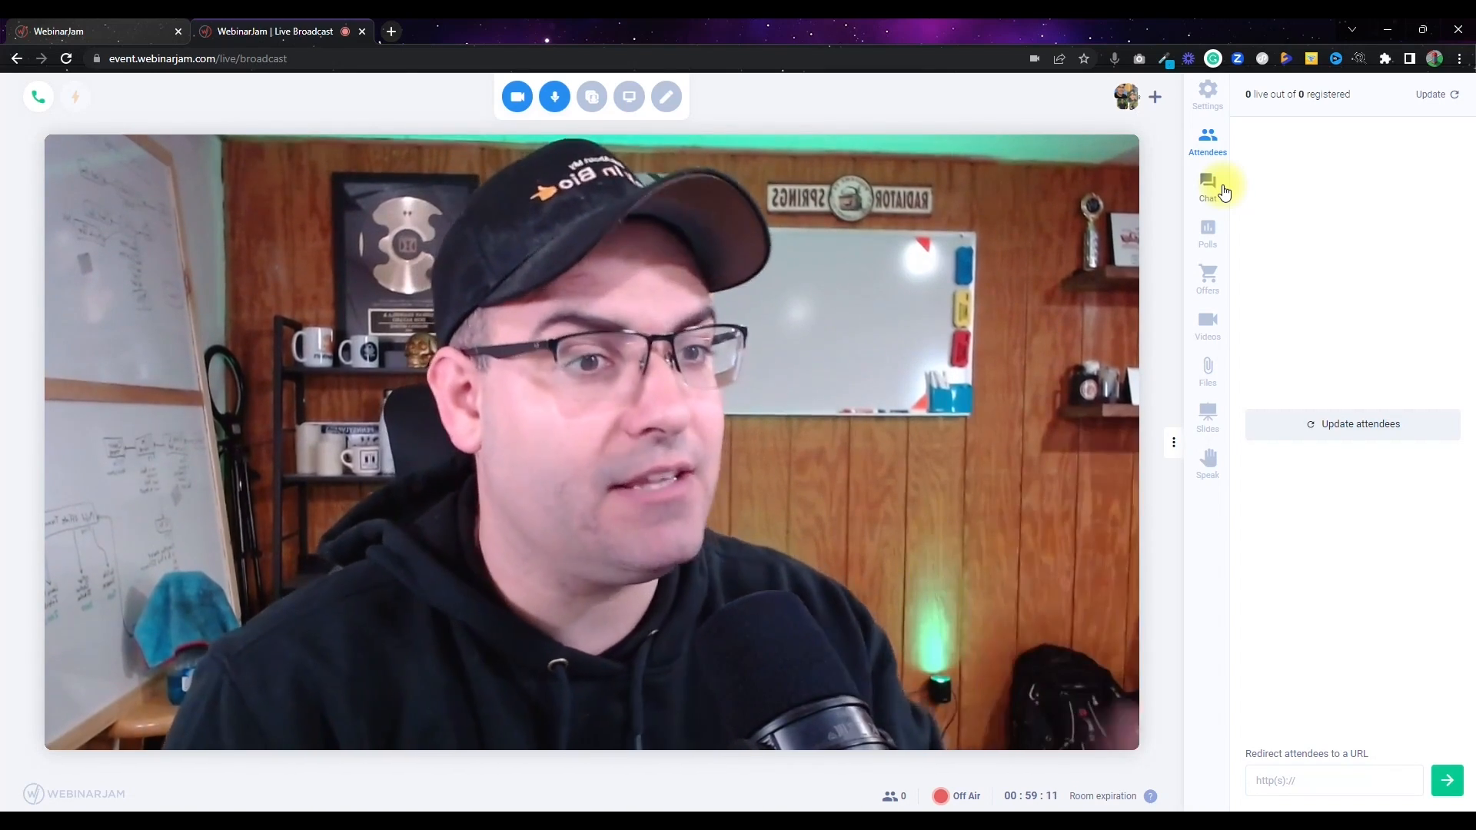
pyautogui.click(1209, 239)
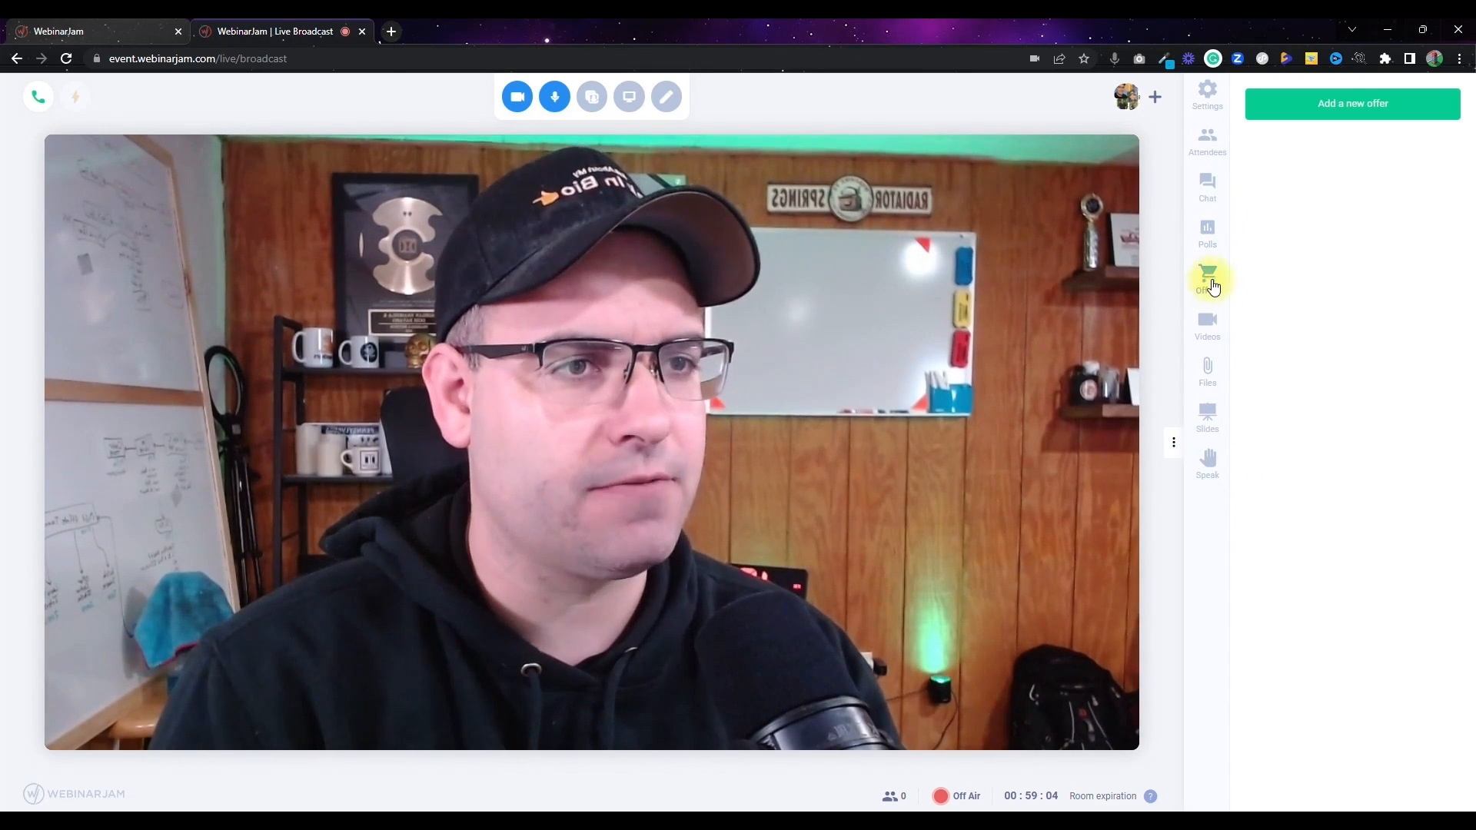
pyautogui.click(1344, 107)
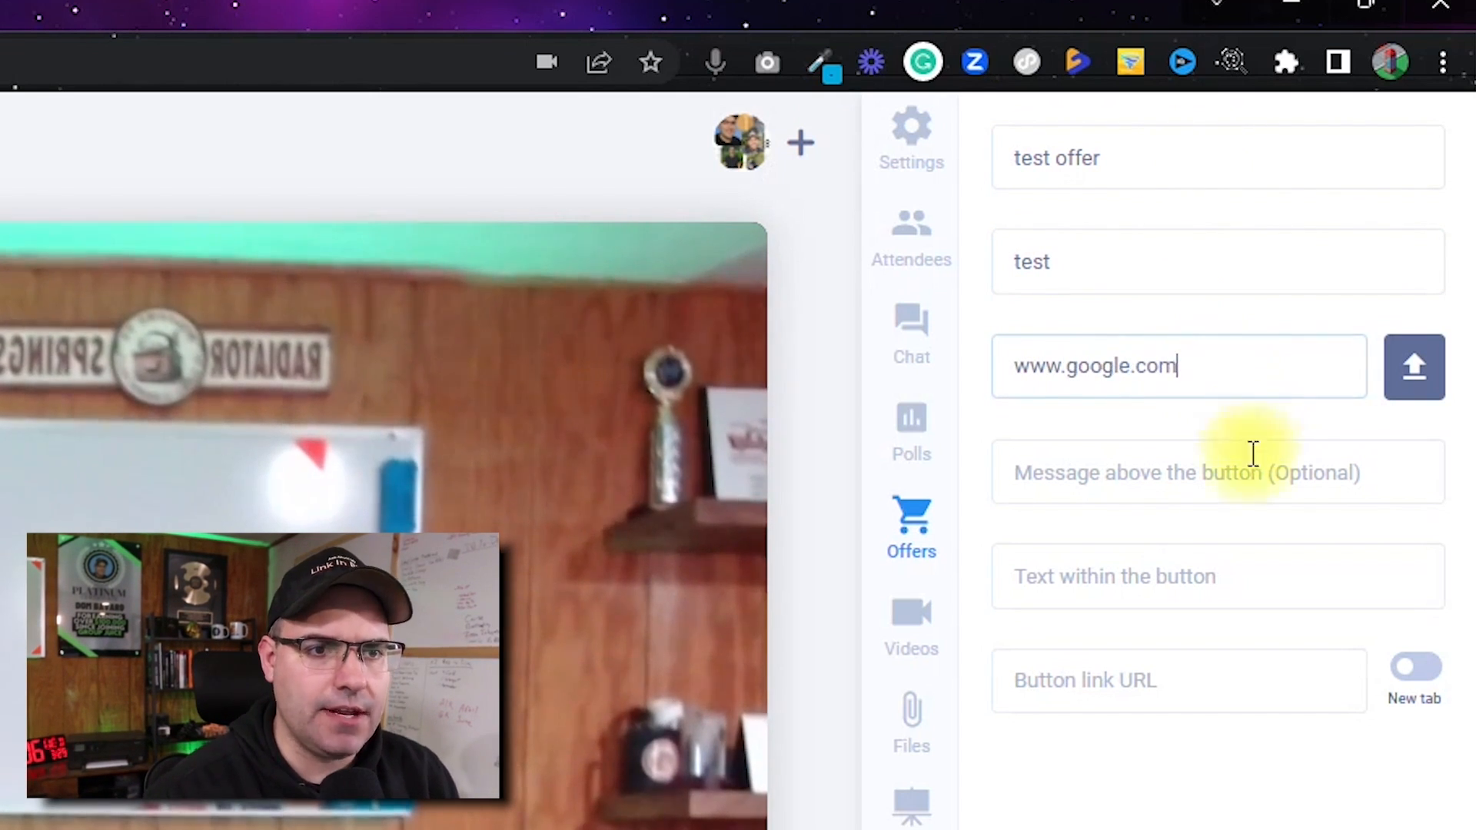
pyautogui.click(1253, 457)
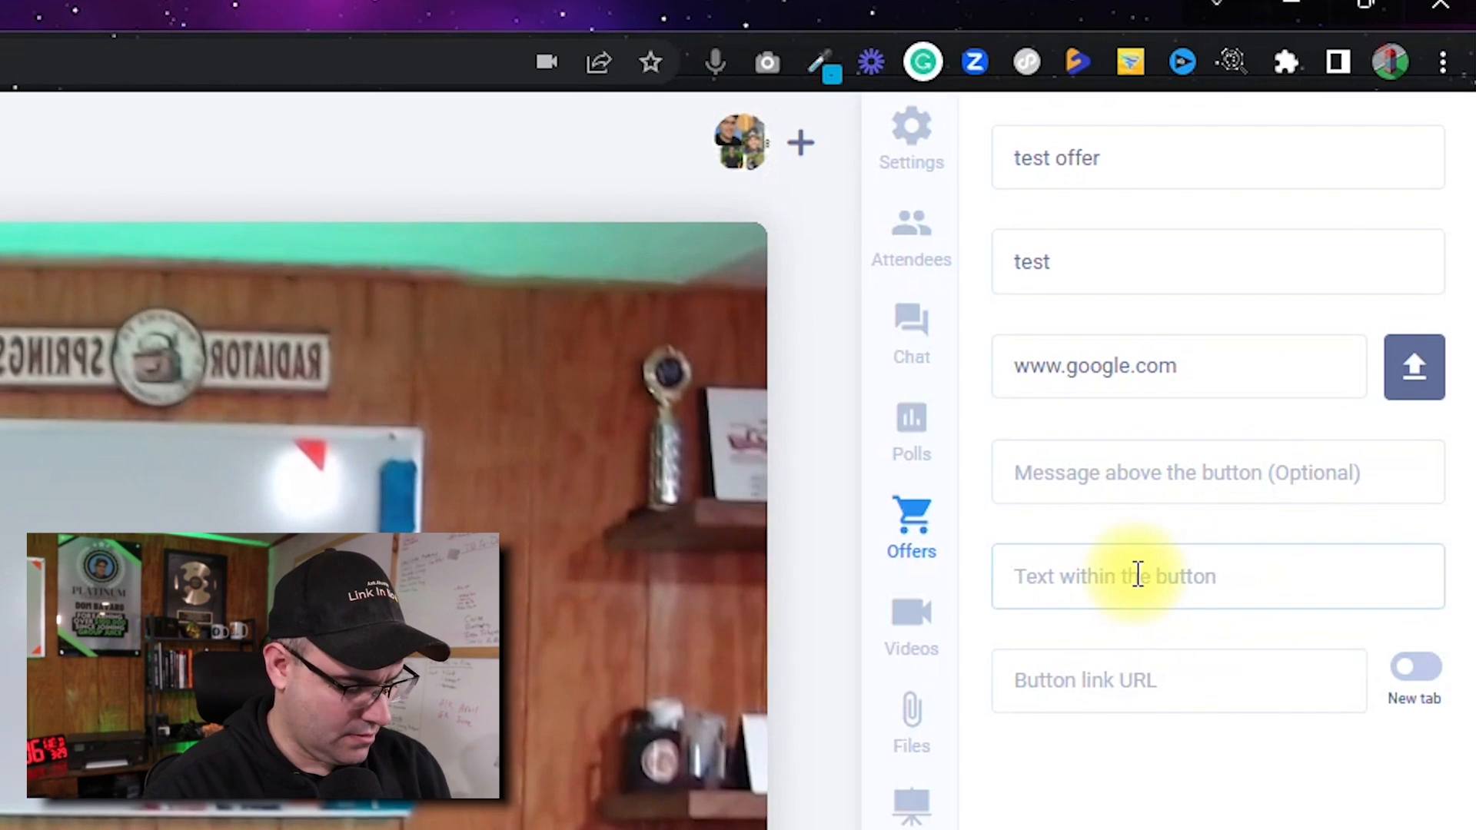
pyautogui.click(1138, 575)
pyautogui.write('buy now')
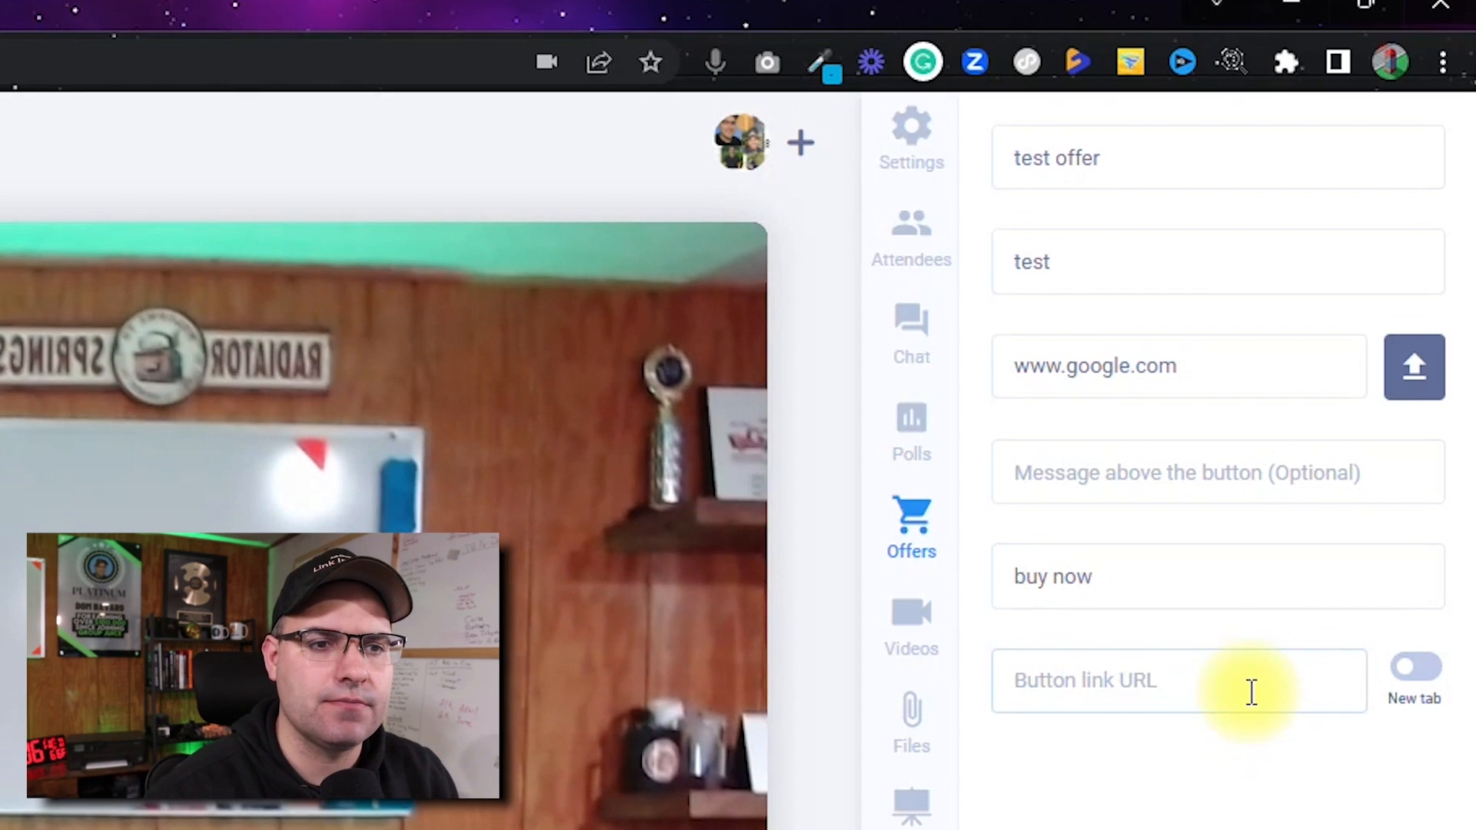
pyautogui.click(1252, 692)
pyautogui.write('https')
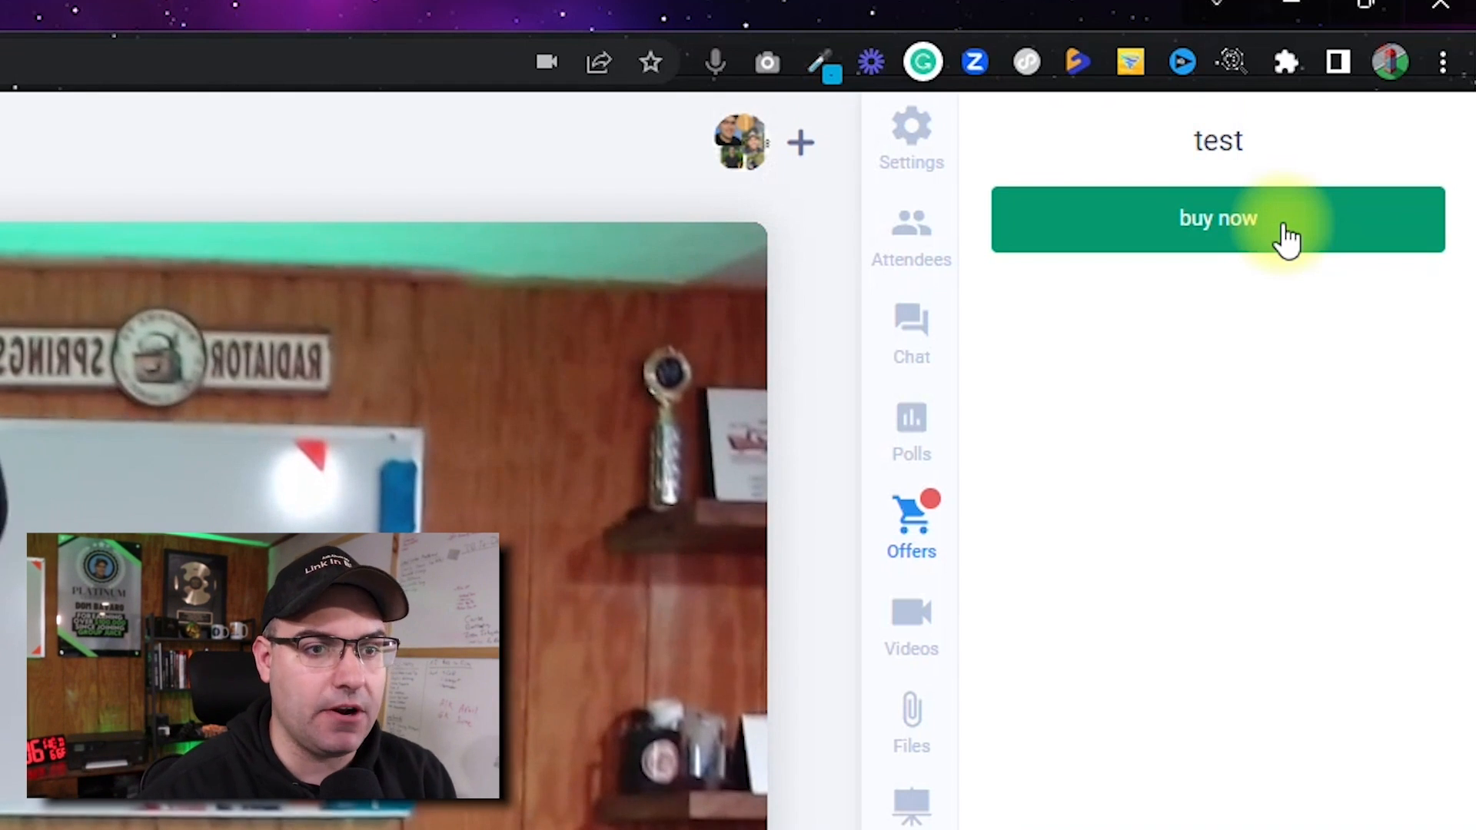
pyautogui.click(929, 501)
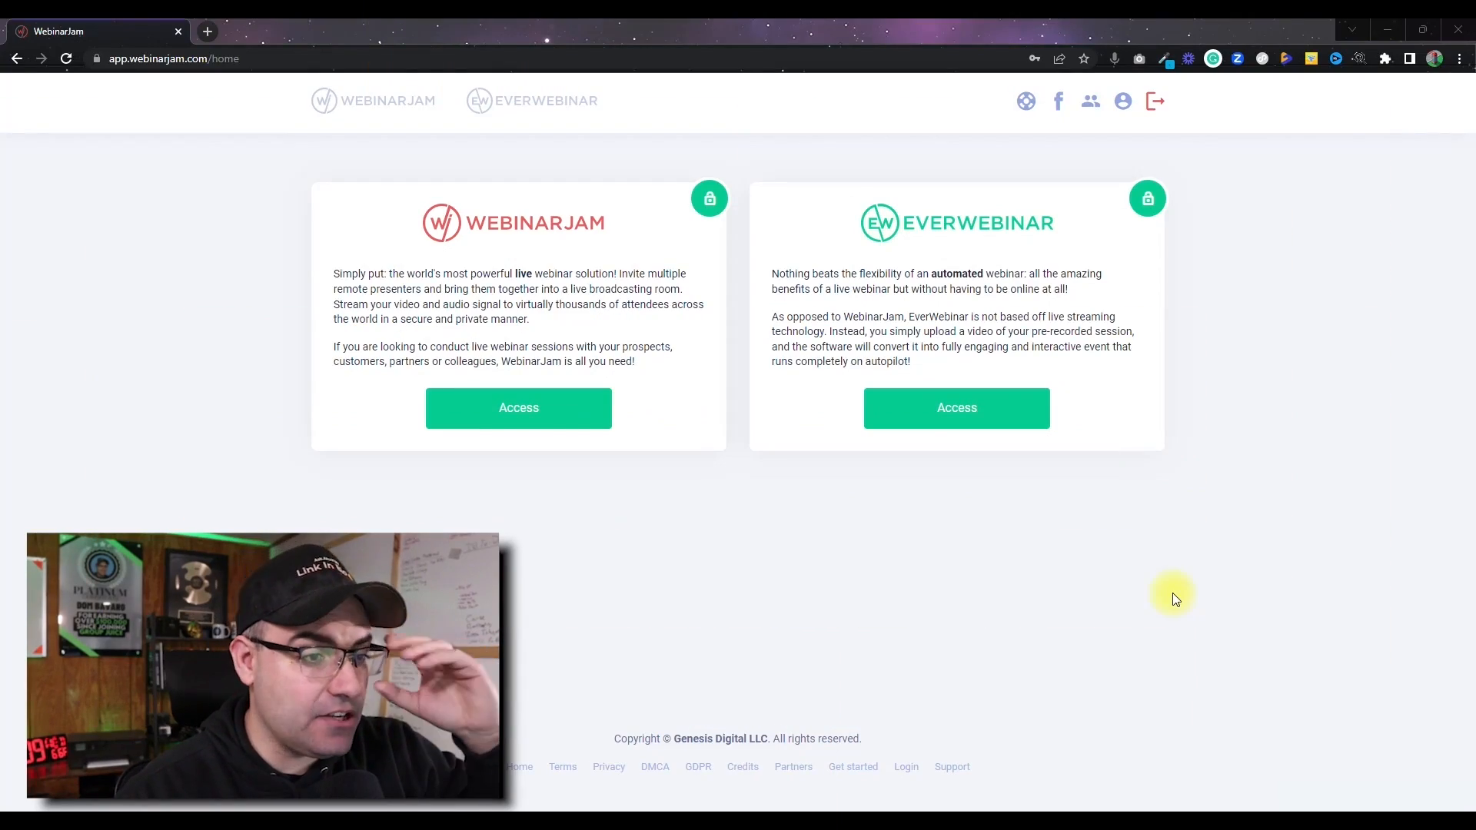
# - Add a webinar in EverWebinar, using the Anonymous Influencer Sales Webinar live session of Thursday, 15 Dec 2022 at 08:30 PM as source video
pyautogui.click(941, 421)
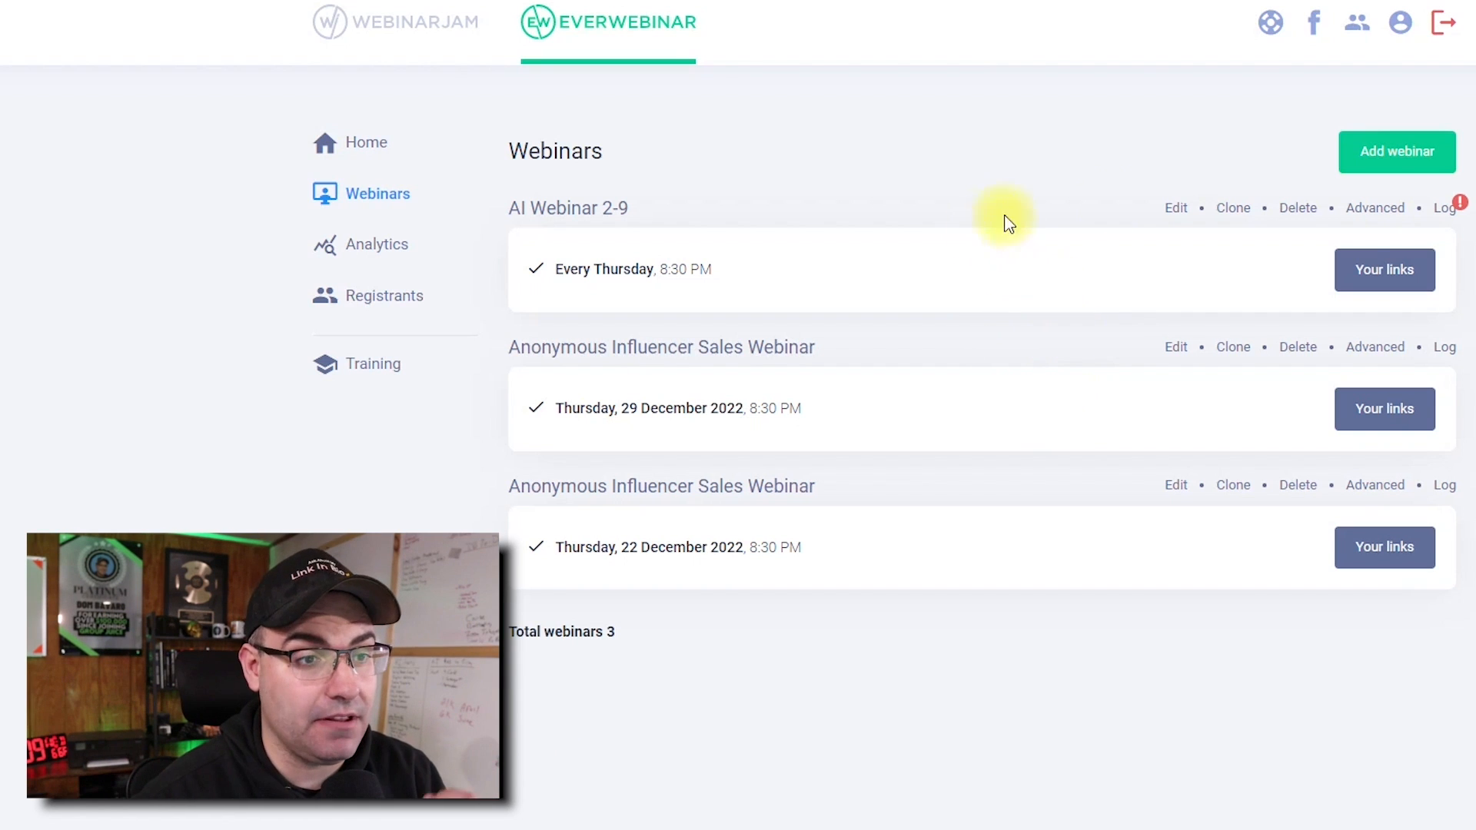
pyautogui.click(1384, 163)
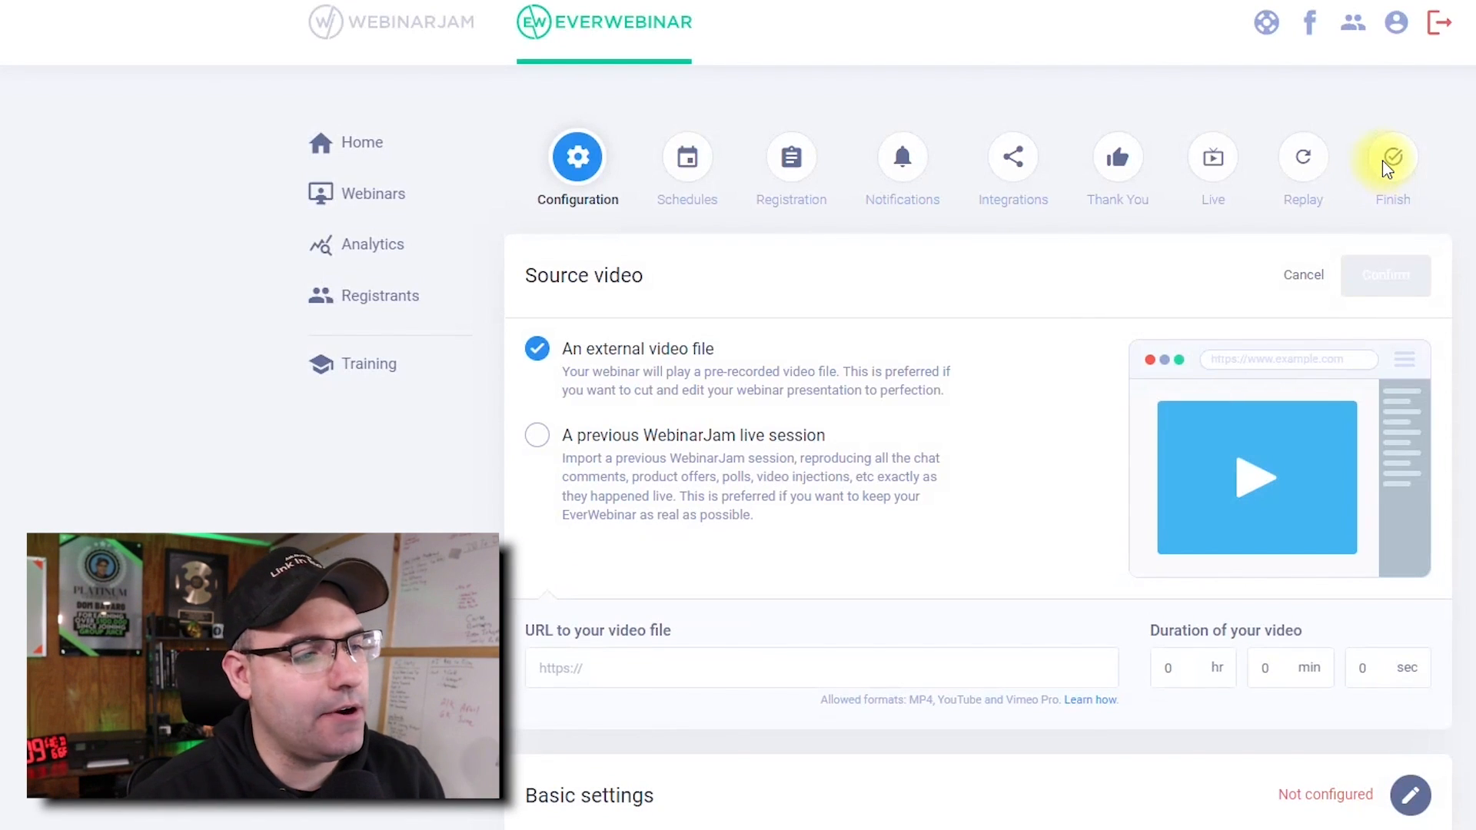
pyautogui.click(538, 436)
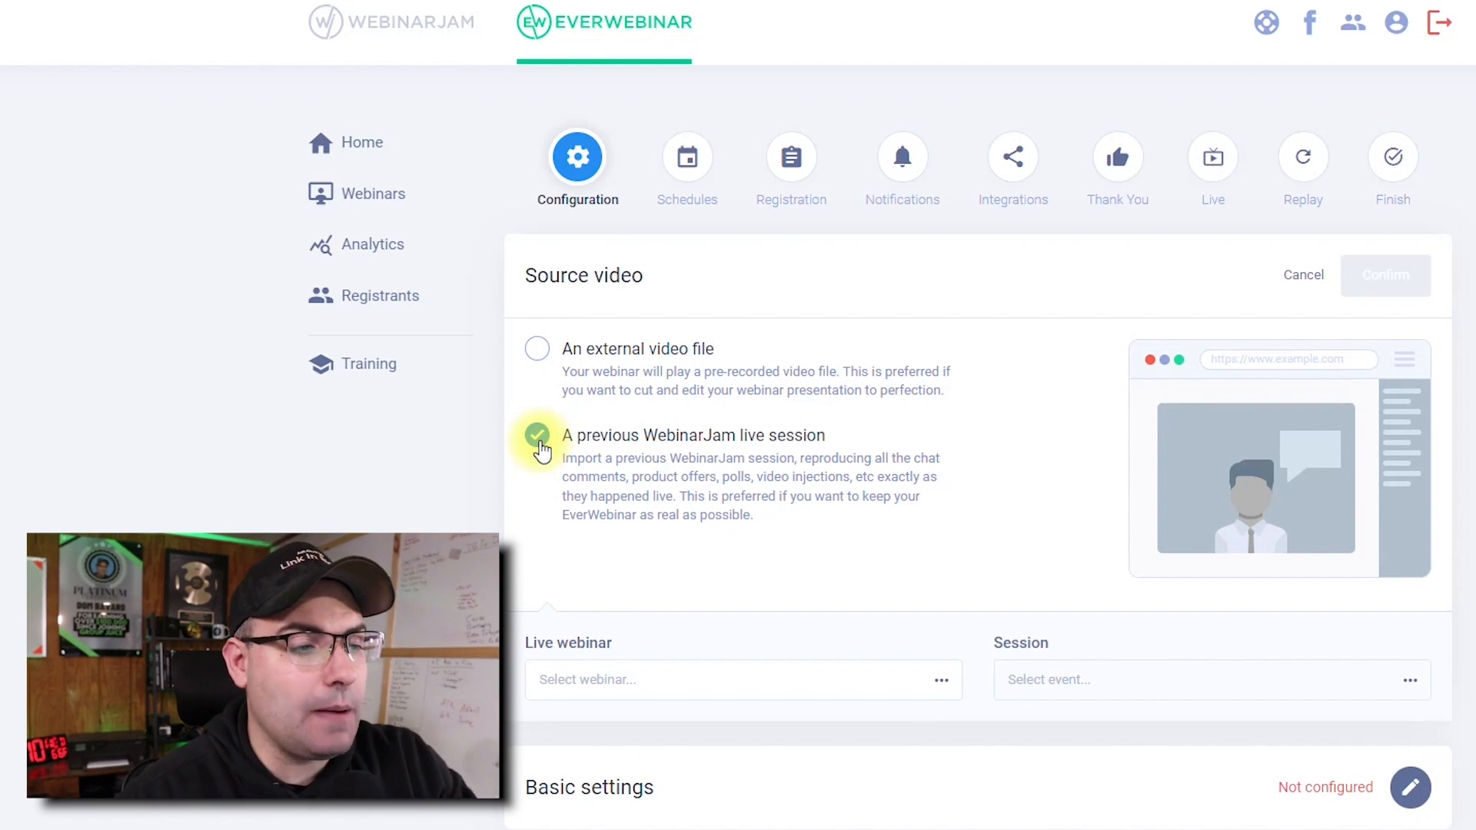
pyautogui.scroll(-3, 675, 423)
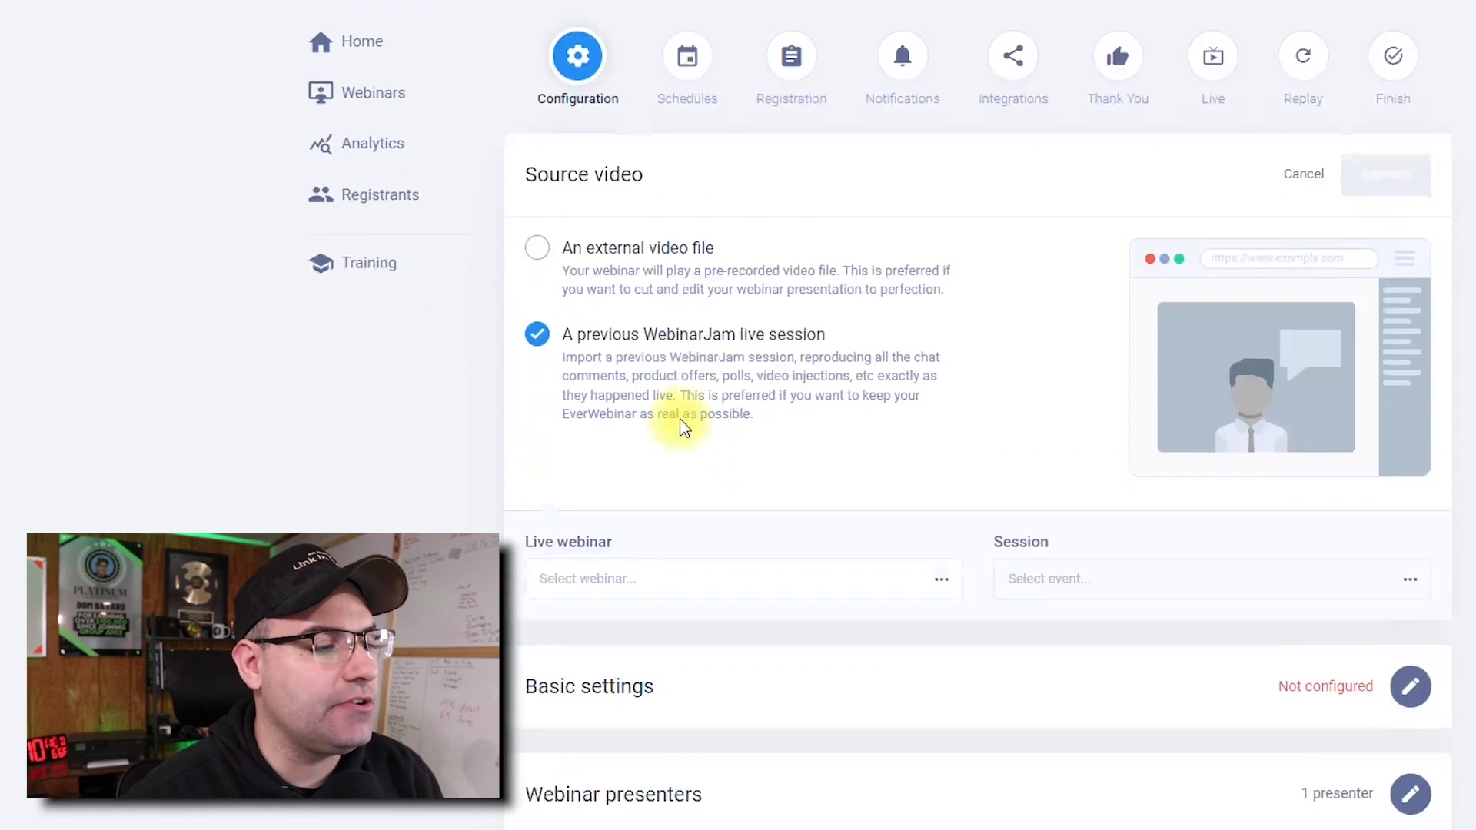
pyautogui.click(657, 483)
pyautogui.click(647, 529)
pyautogui.click(1112, 475)
pyautogui.click(1095, 529)
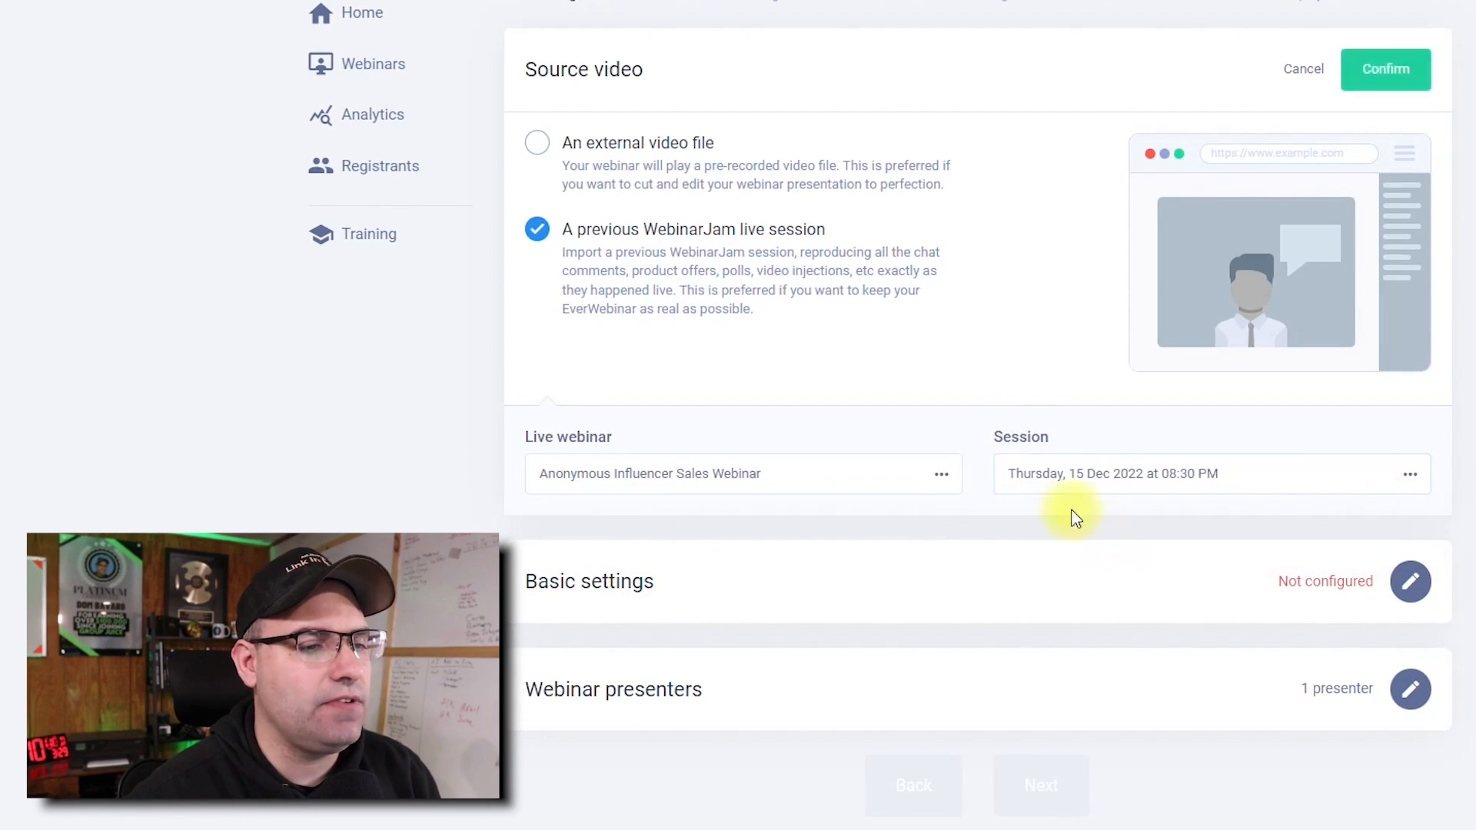
pyautogui.click(1386, 70)
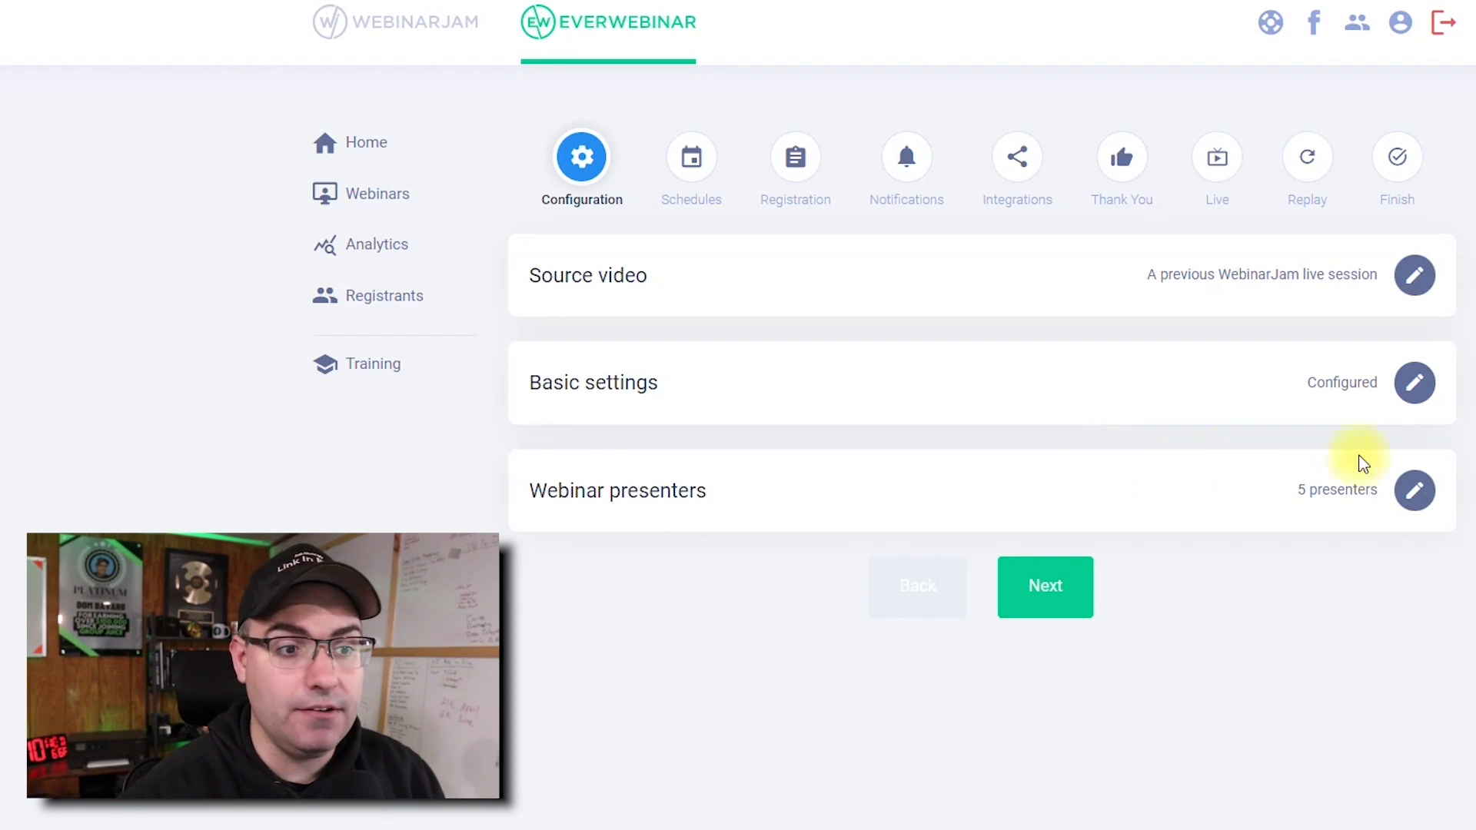
# - Review the new webinar's basic settings, confirm them and continue to the schedule settings
pyautogui.click(1415, 382)
pyautogui.scroll(-8, 972, 438)
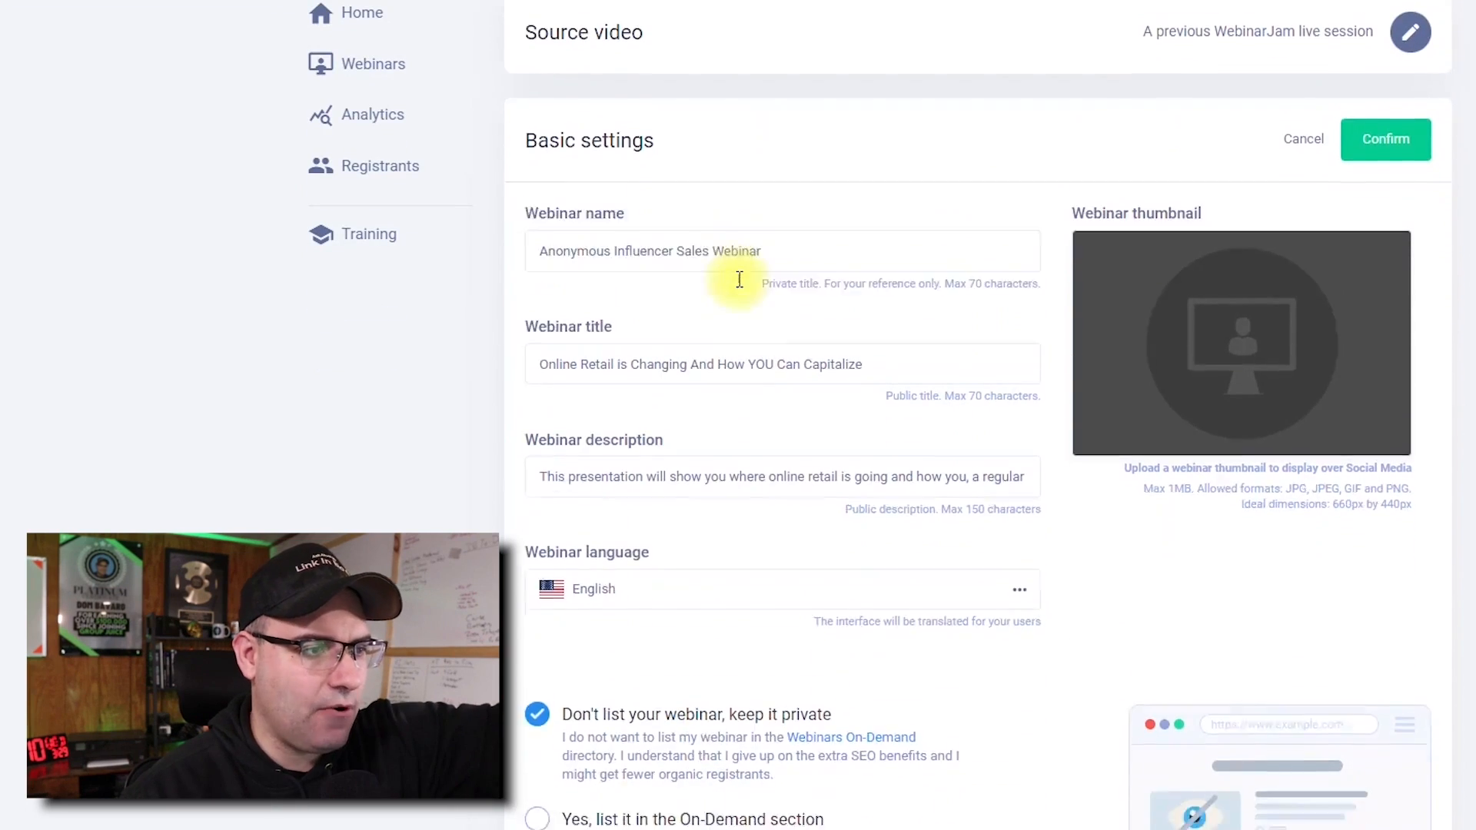
pyautogui.scroll(8, 752, 296)
pyautogui.scroll(-8, 765, 385)
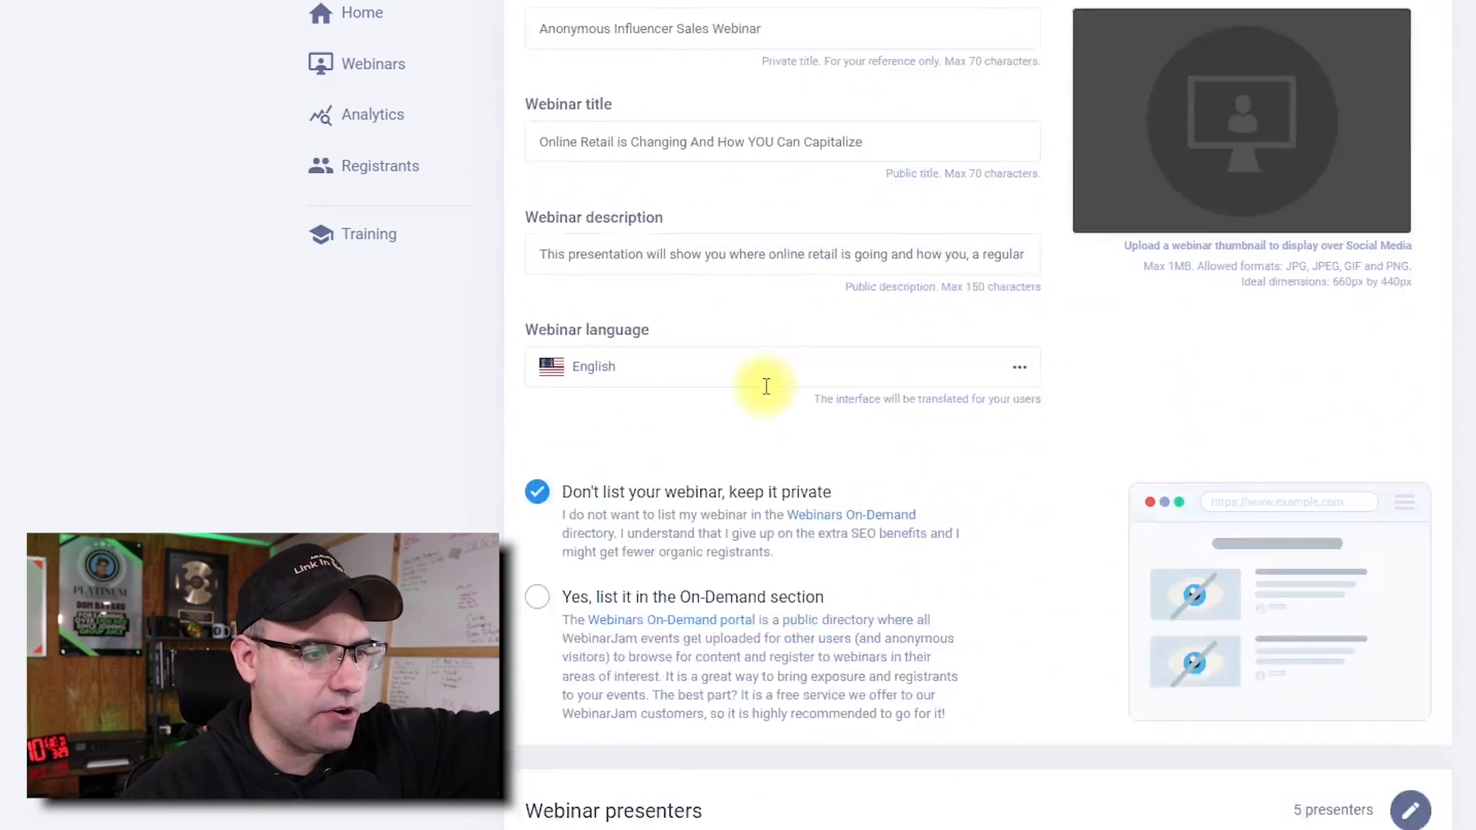
pyautogui.scroll(7, 990, 365)
pyautogui.click(1380, 303)
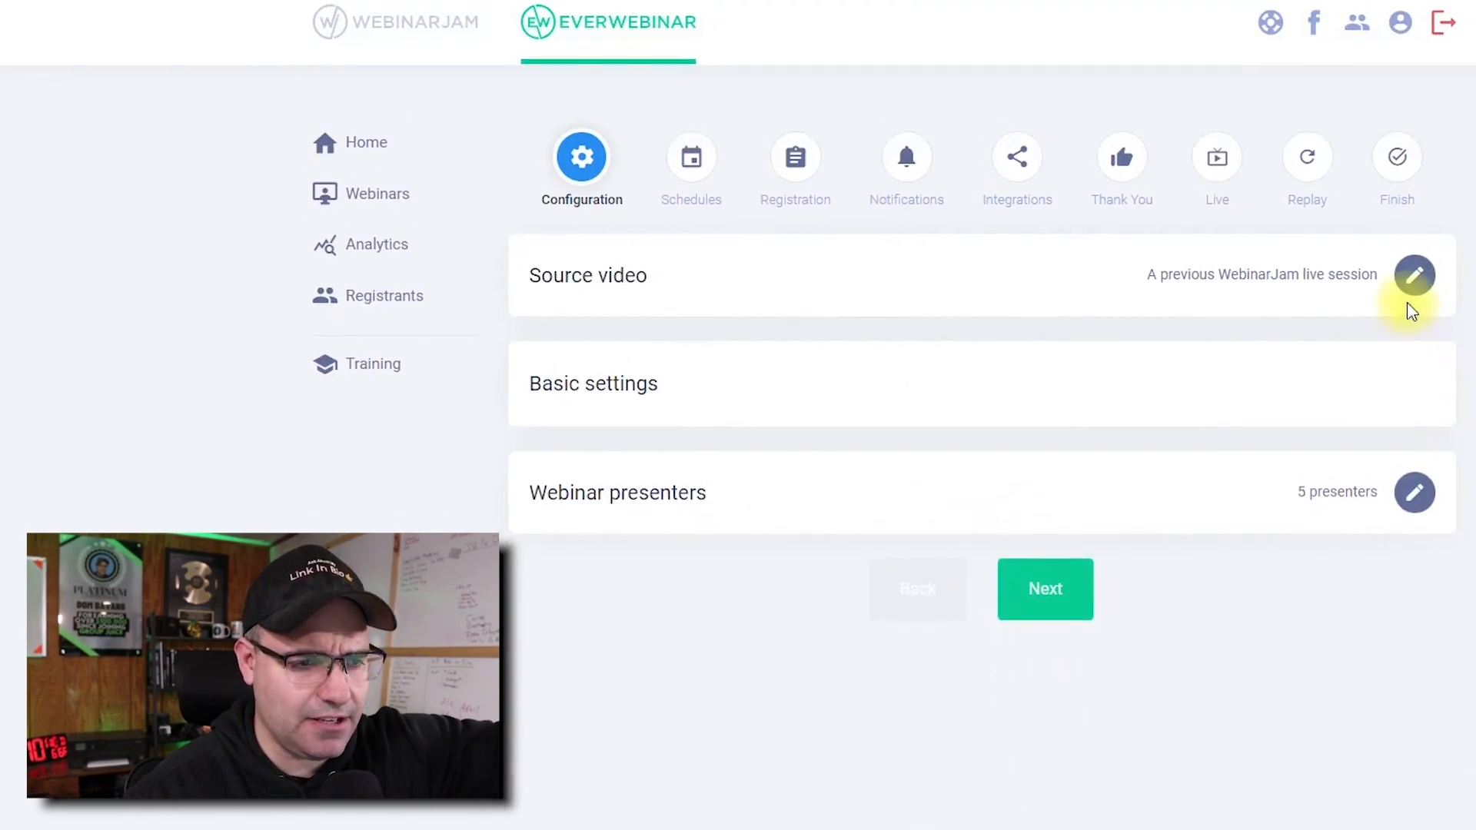
pyautogui.click(1045, 586)
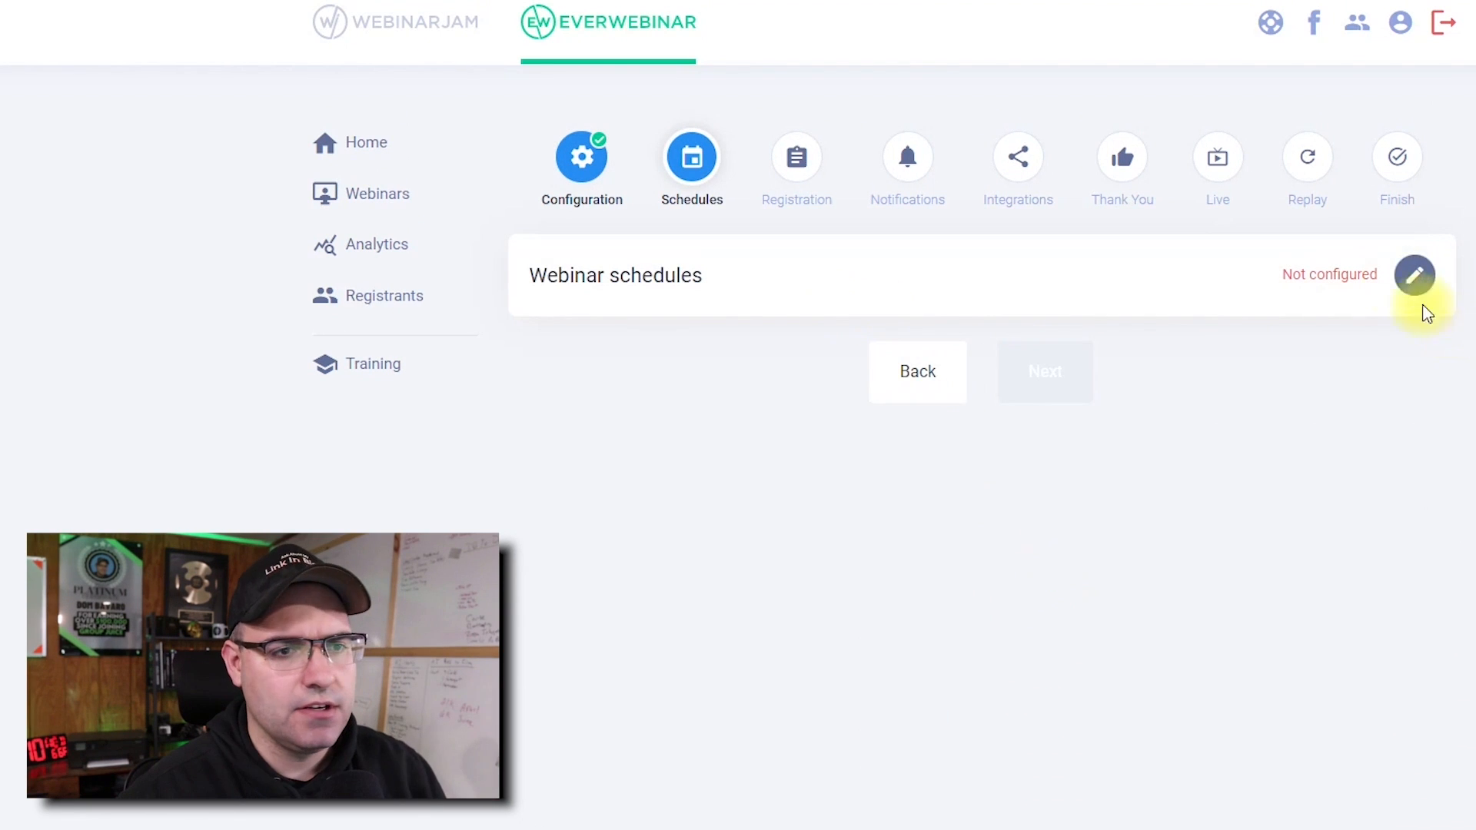
# - Add a webinar schedule for every Thursday at 12:00 PM in the user's own auto-detected time zone
pyautogui.click(1414, 285)
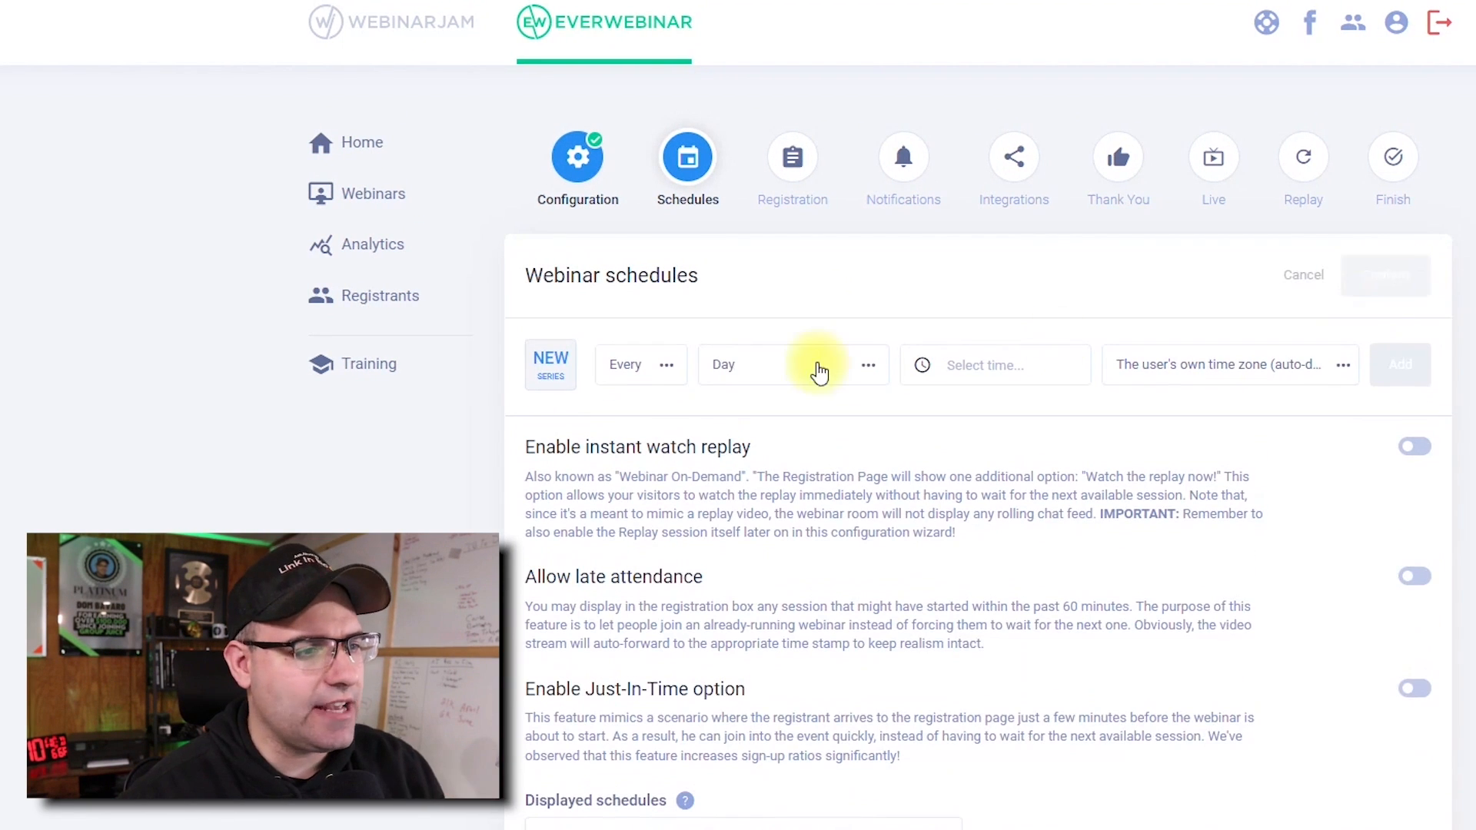
pyautogui.click(782, 381)
pyautogui.click(758, 600)
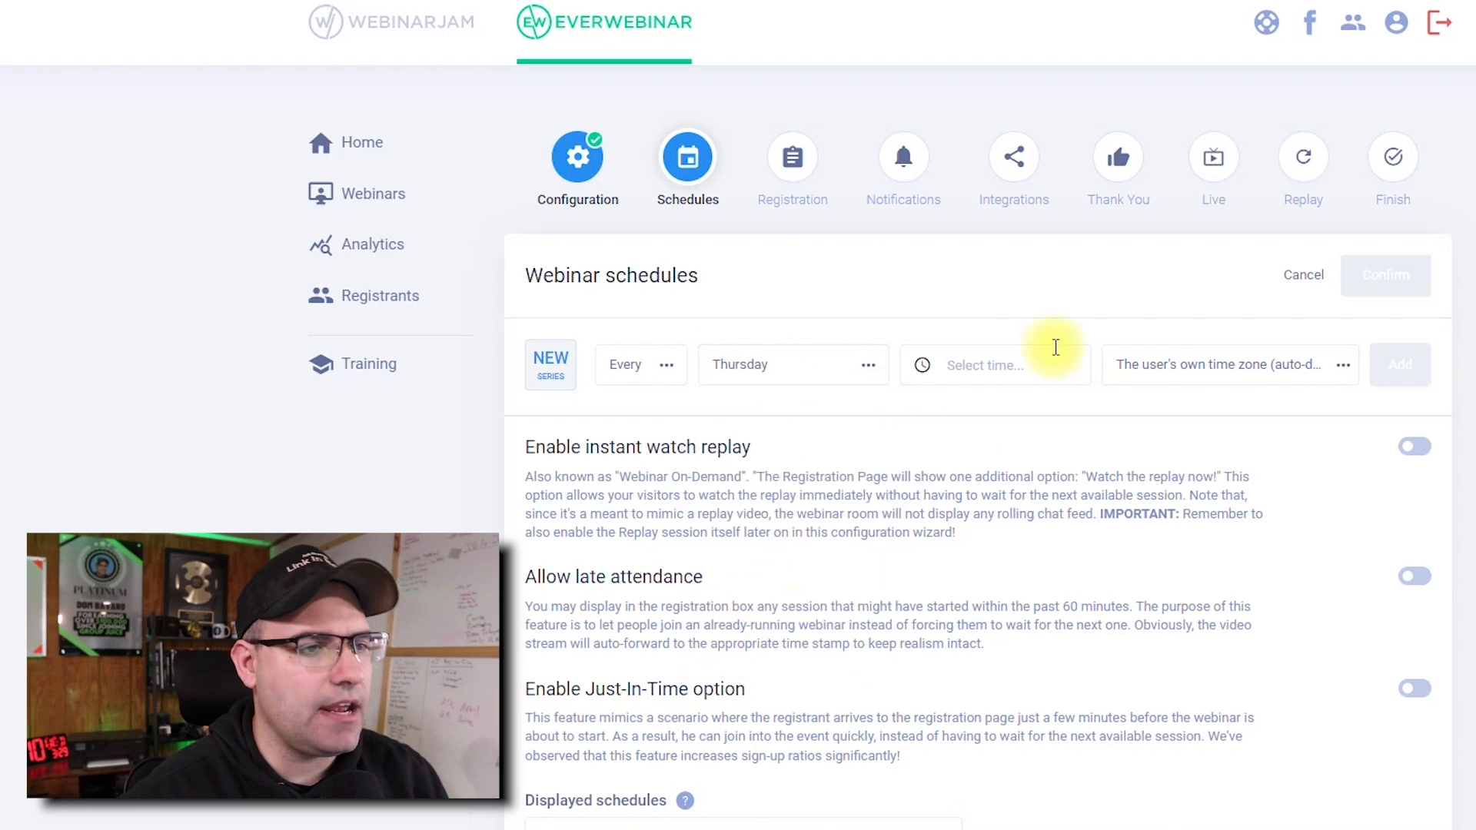
pyautogui.click(1012, 360)
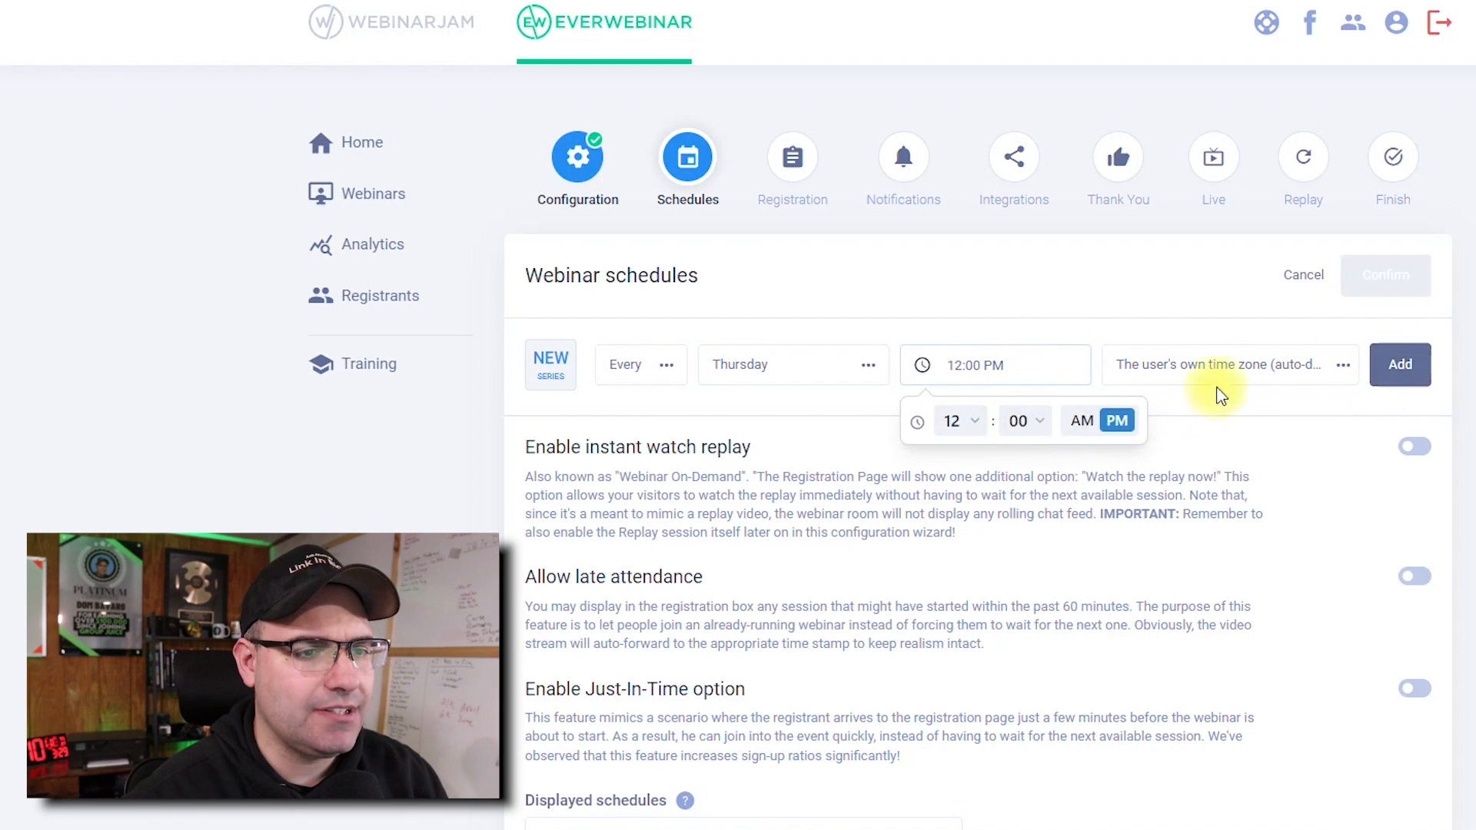
pyautogui.click(1322, 370)
pyautogui.click(1431, 364)
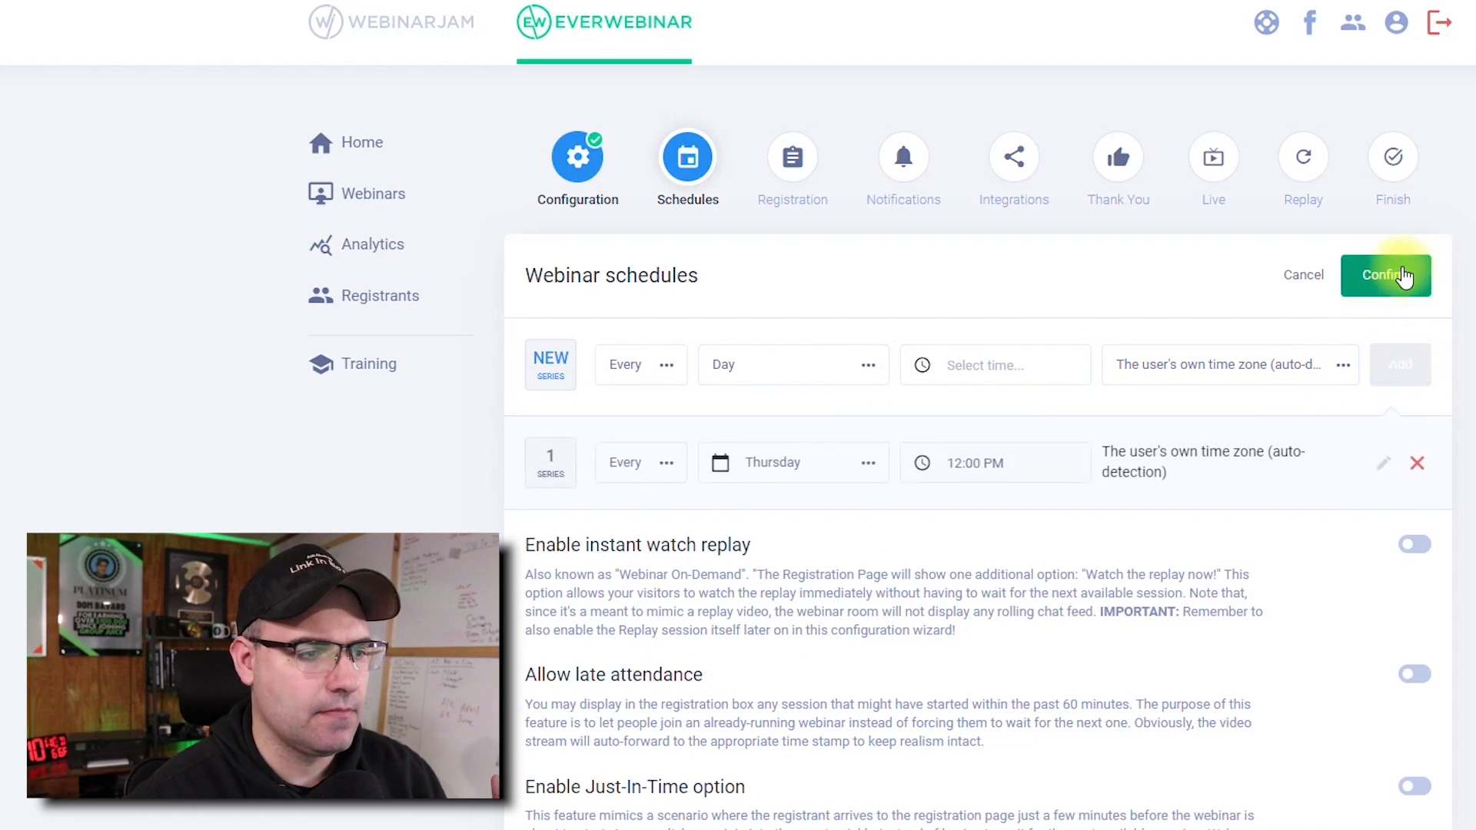
# - Allow late attendance and confirm the webinar schedules, continuing to the registration settings
pyautogui.scroll(-3, 1224, 451)
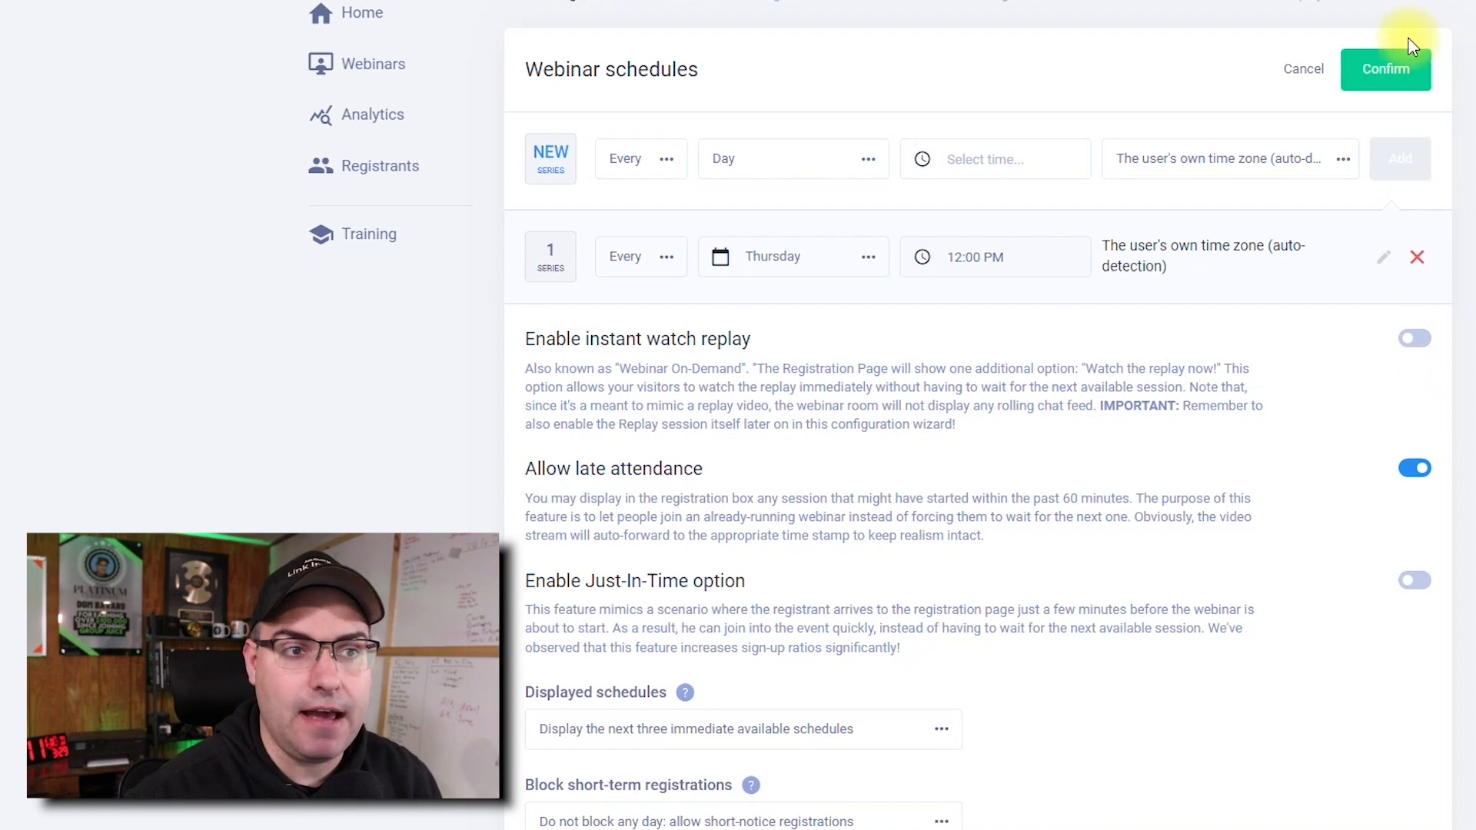
pyautogui.click(1401, 71)
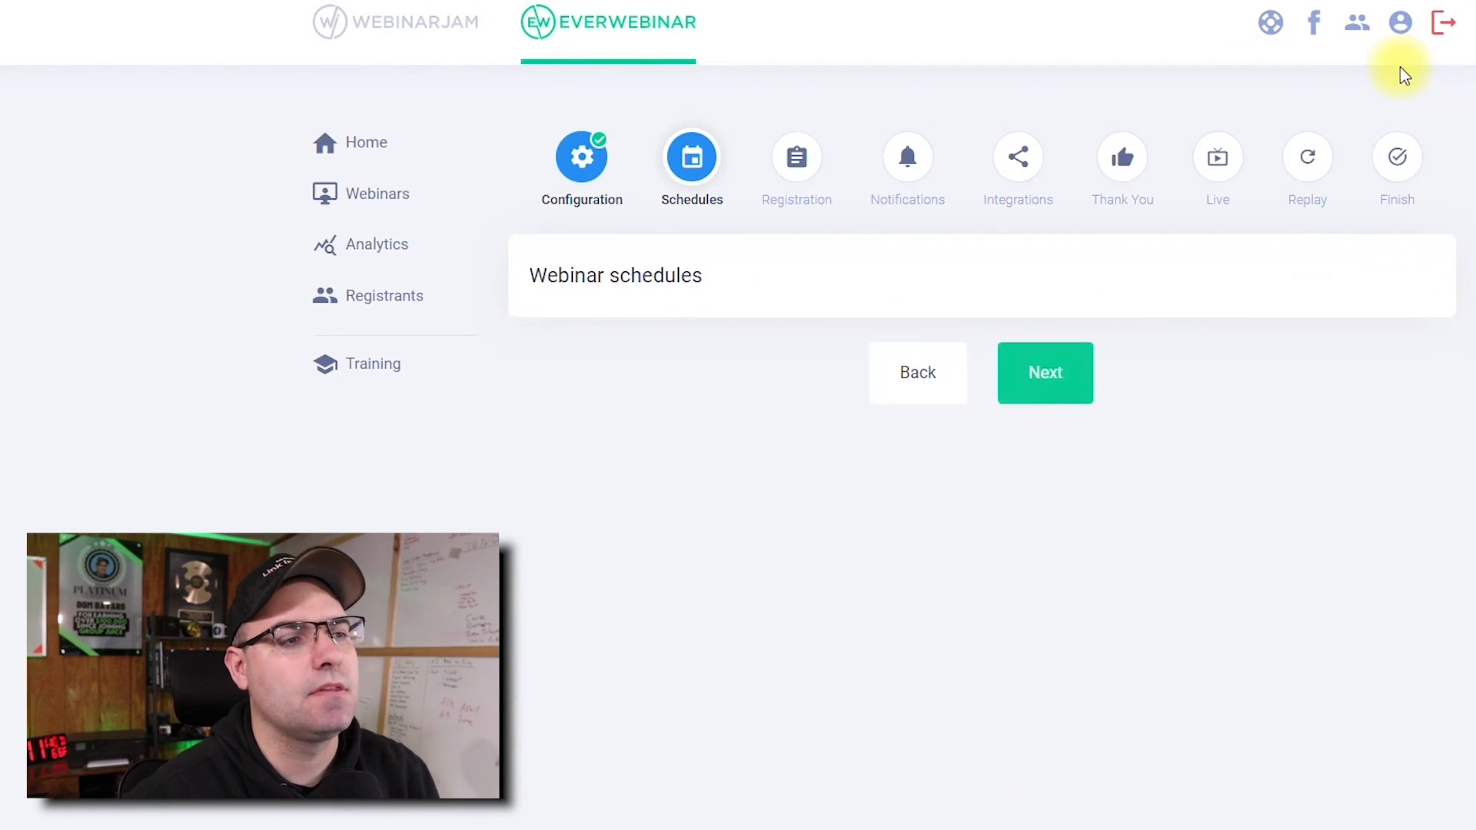
pyautogui.click(1055, 389)
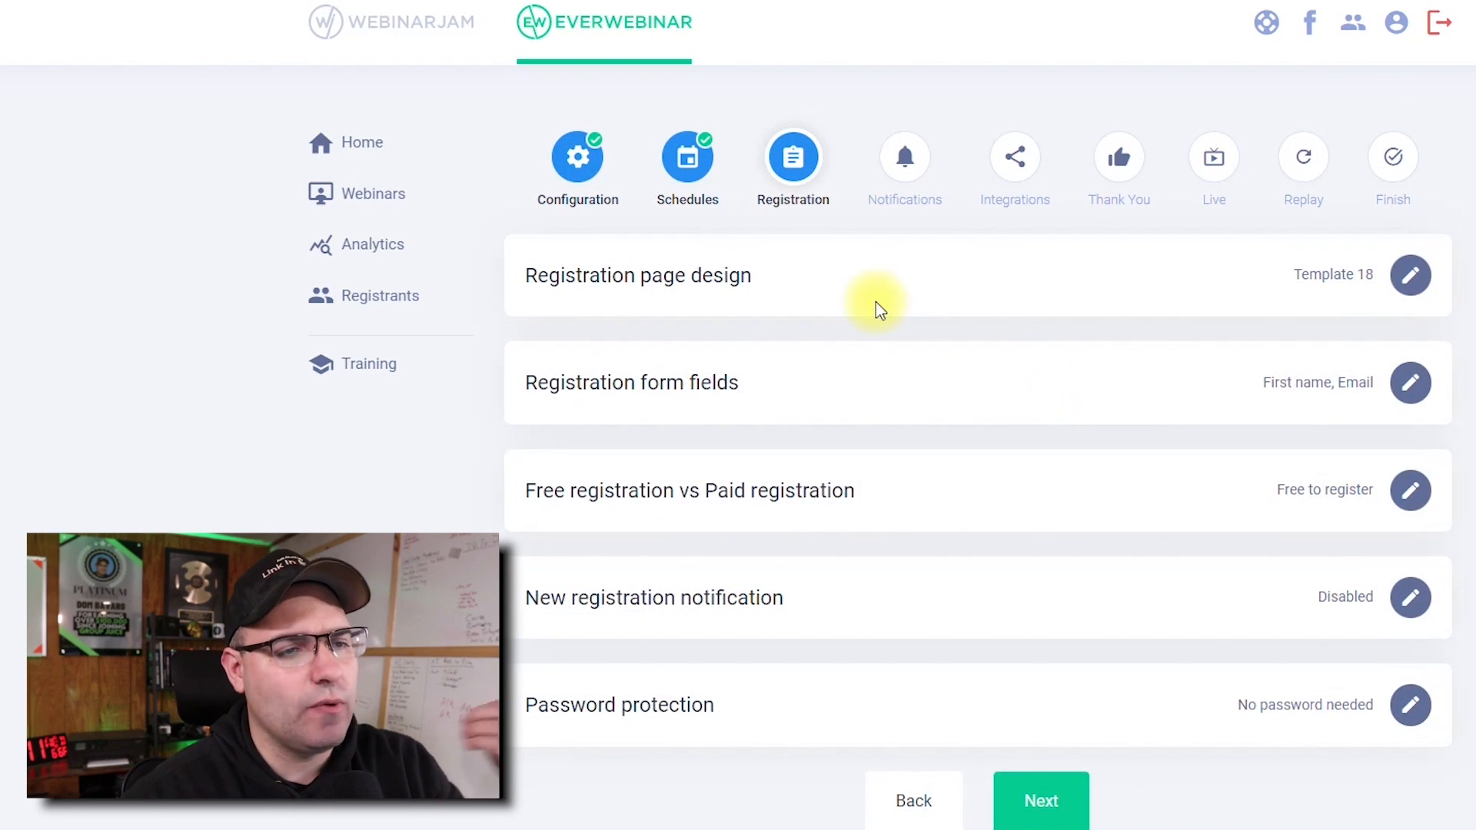
# - Keep the existing registration, notification, integration, thank-you, live and replay settings, finish the webinar setup and go to the dashboard
pyautogui.click(1061, 803)
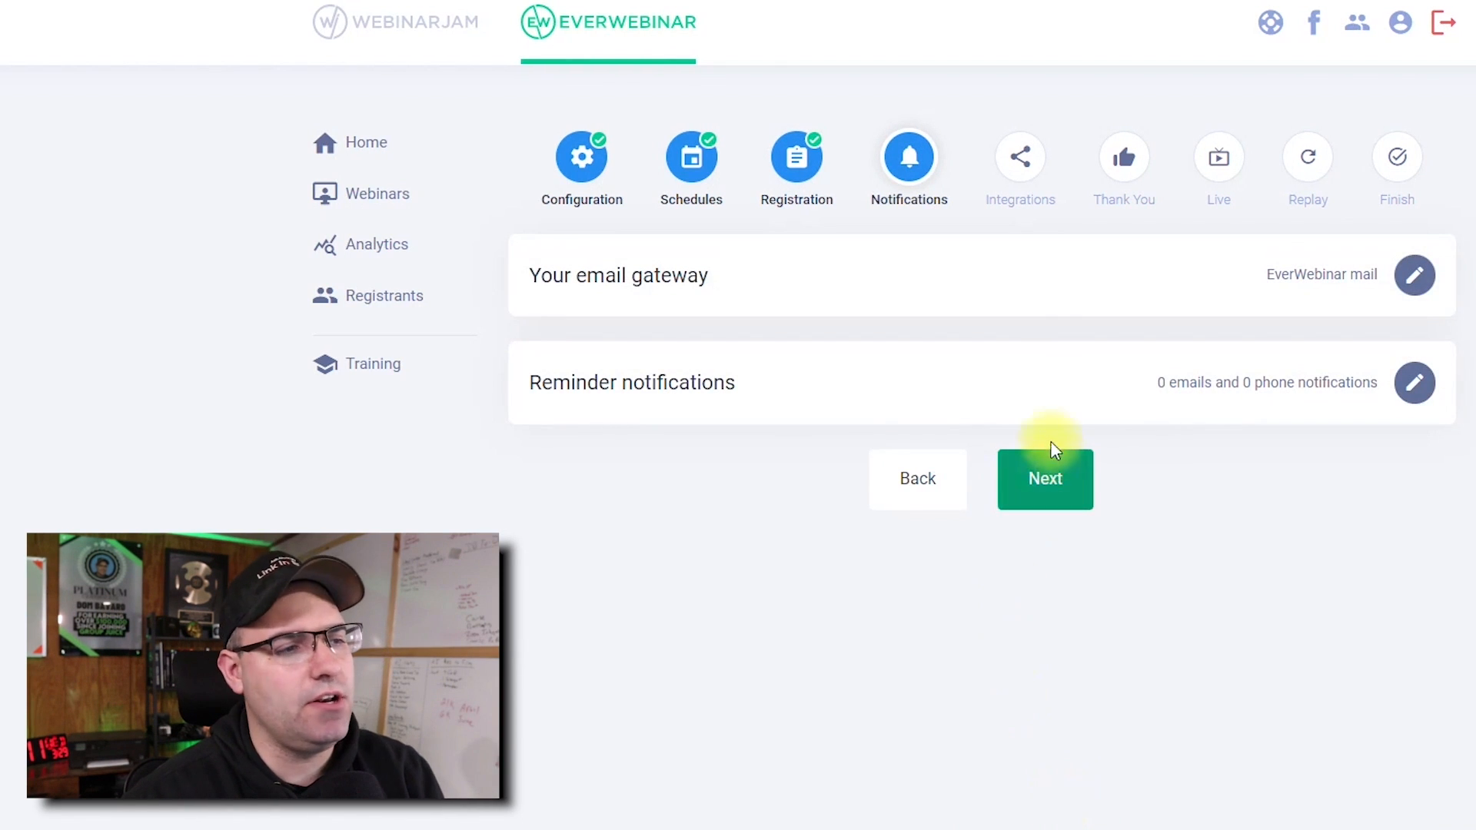
pyautogui.click(1078, 503)
pyautogui.click(1075, 496)
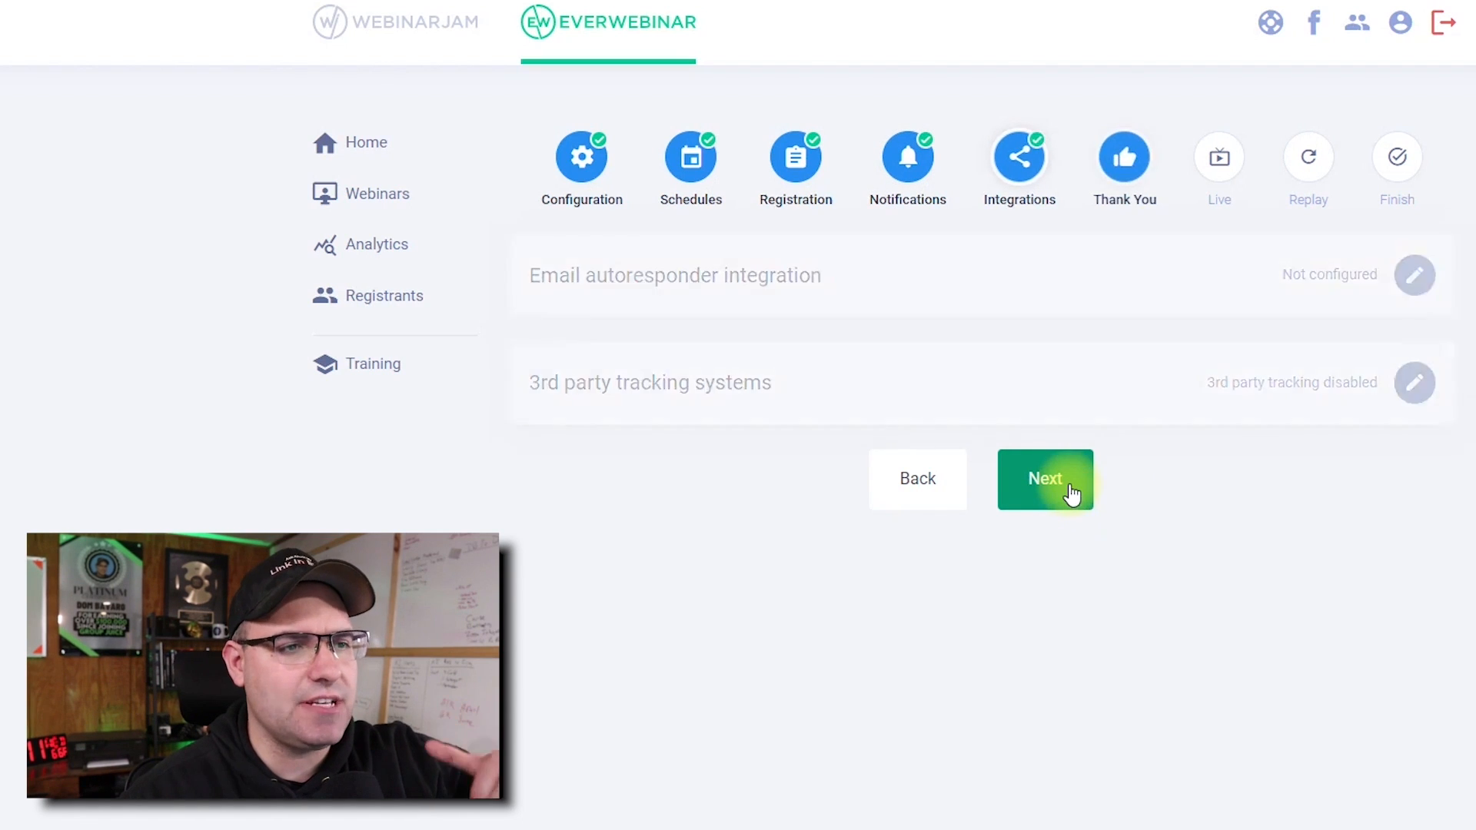
pyautogui.click(1056, 603)
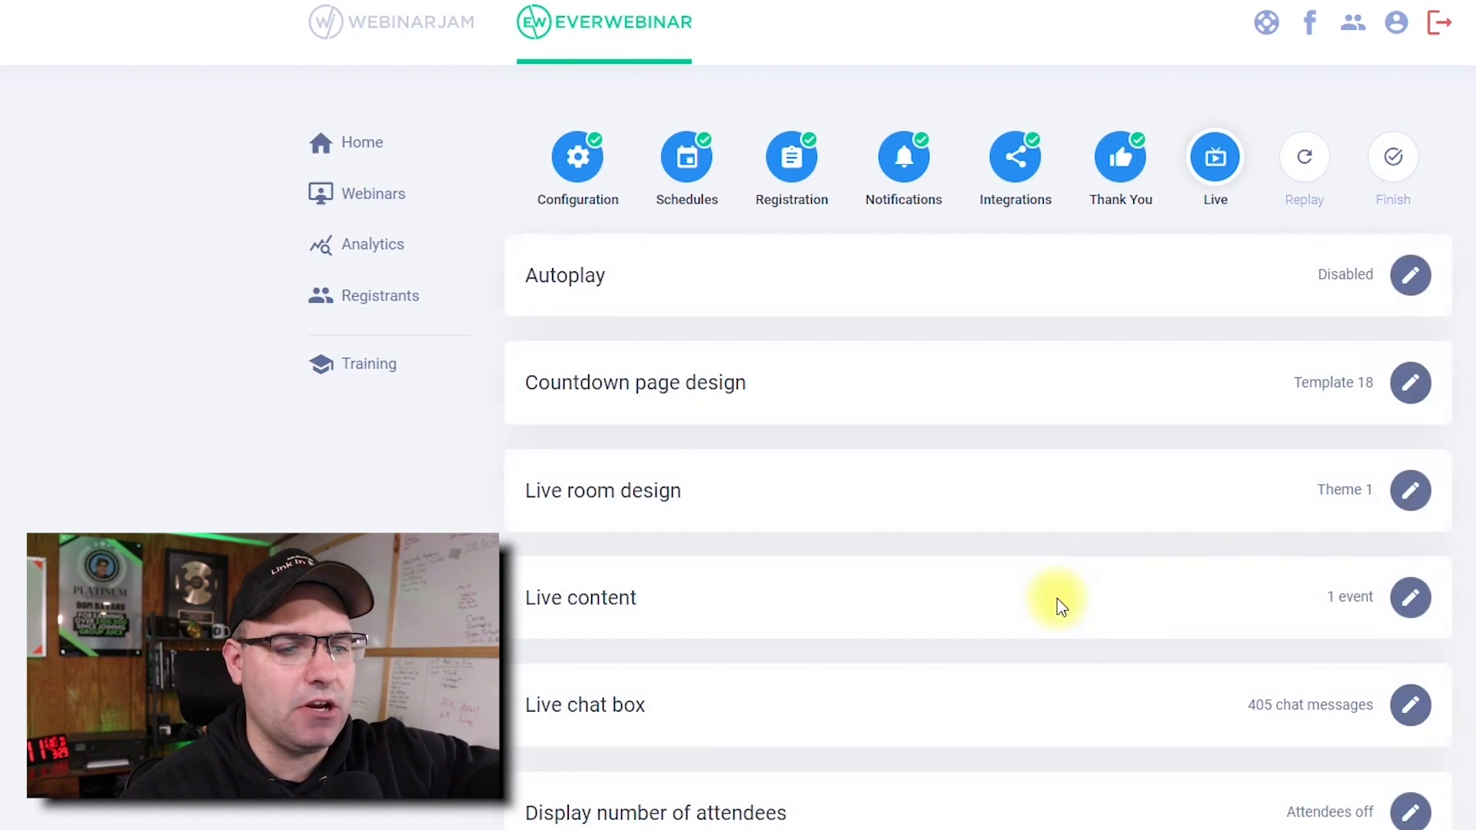
pyautogui.click(1073, 829)
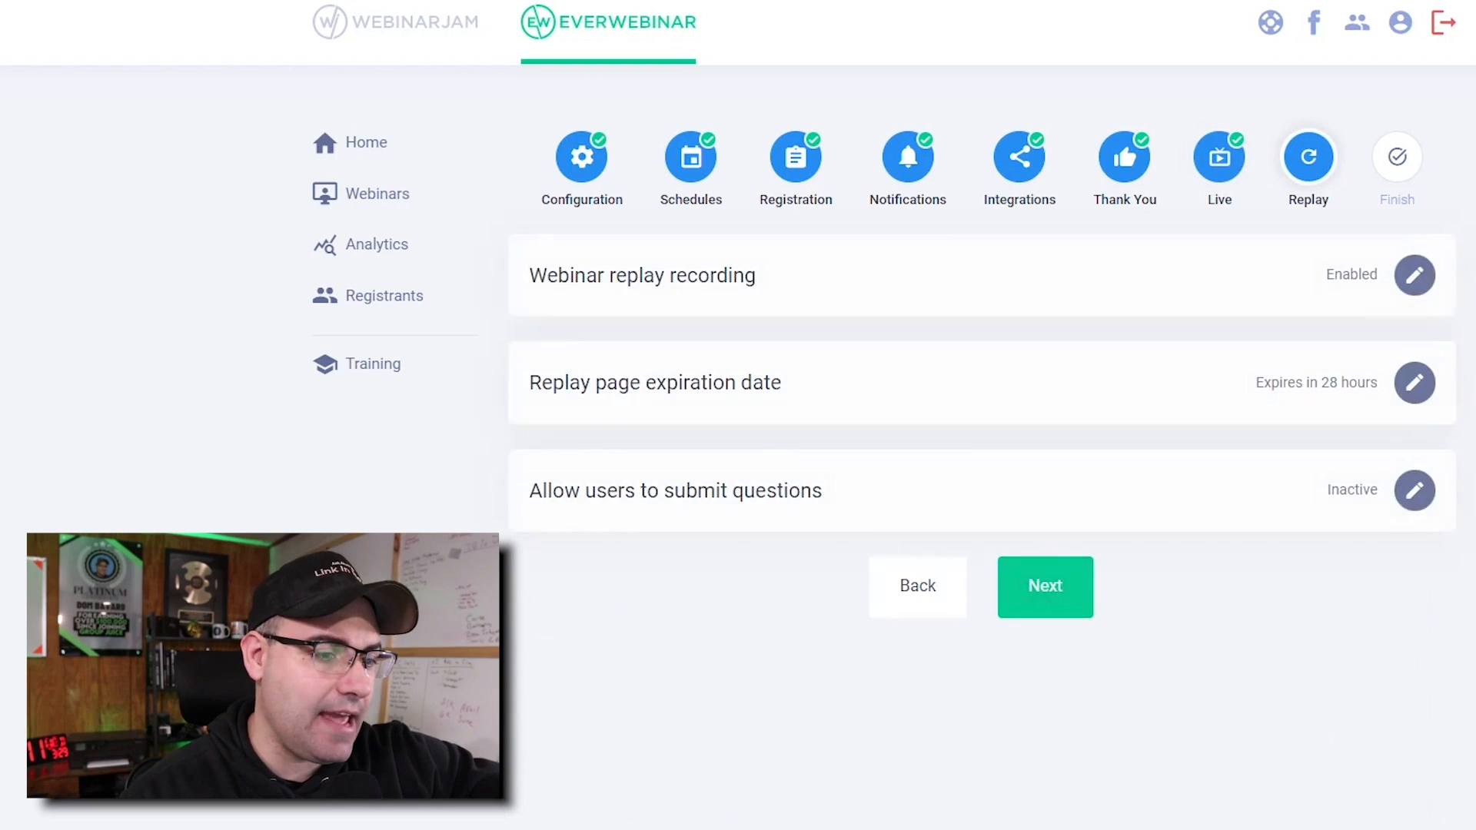
pyautogui.click(1047, 590)
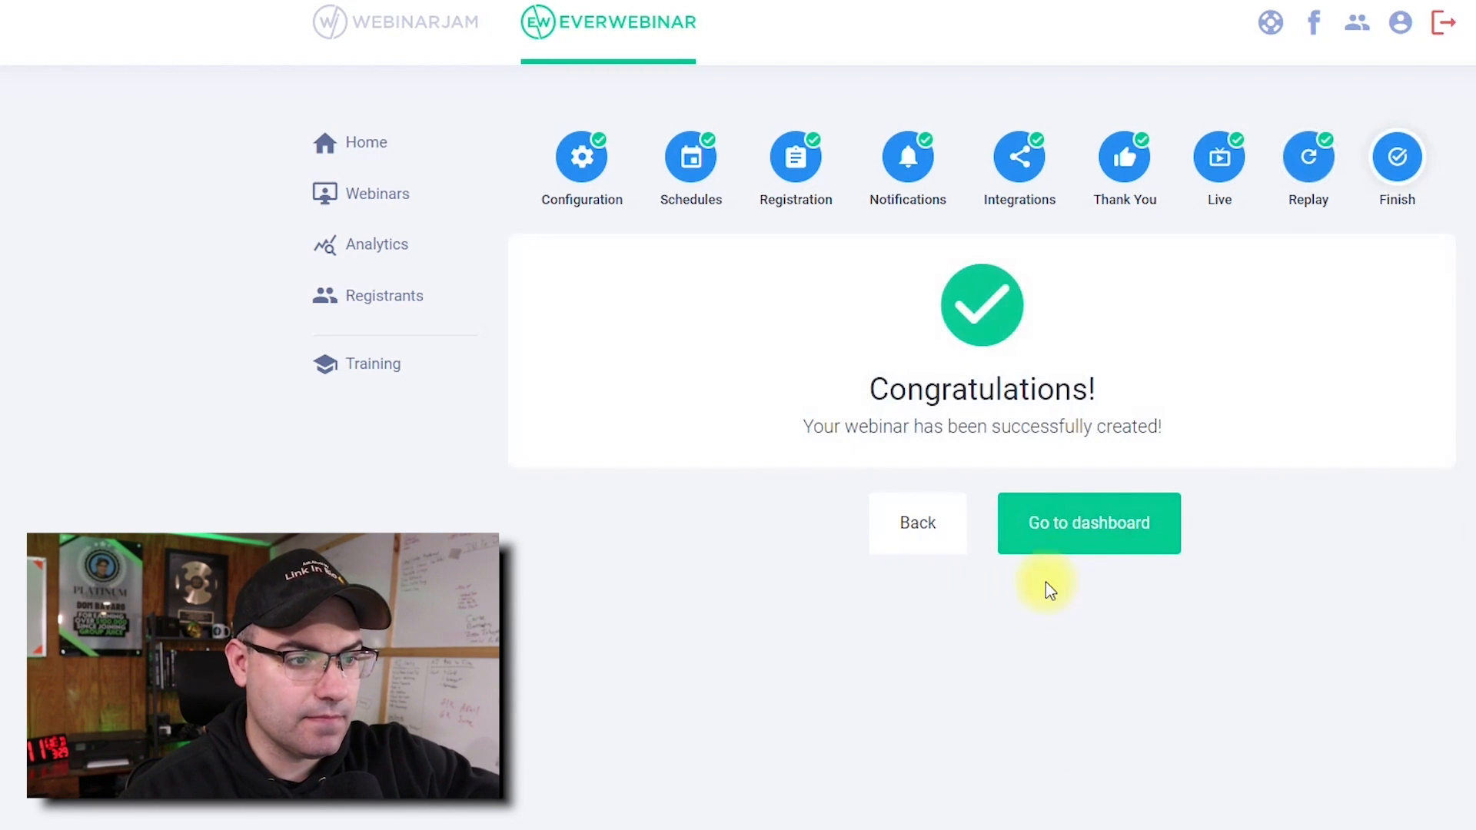
pyautogui.click(1089, 530)
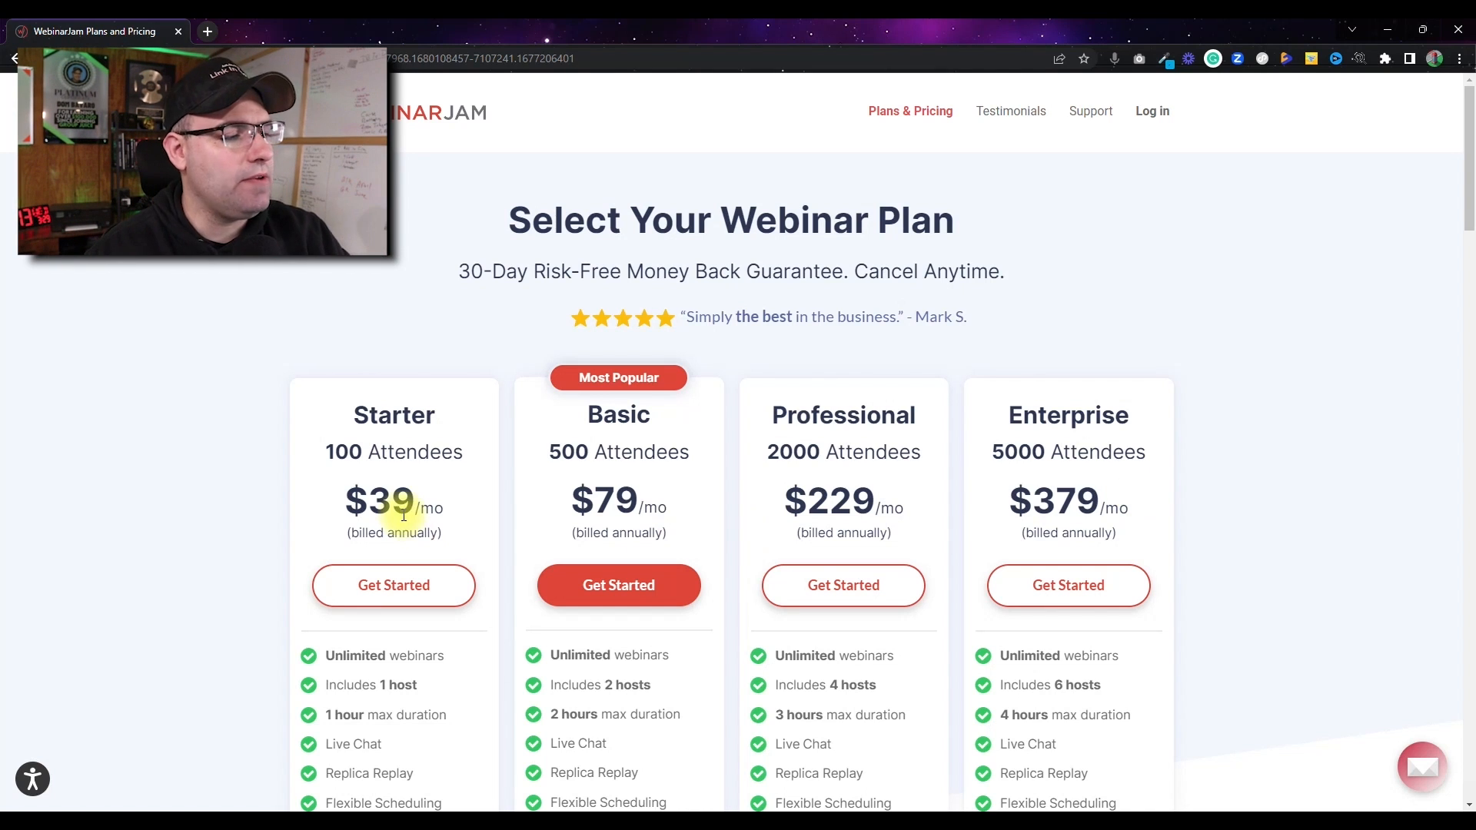
# - Examine the Starter plan's price and feature list on the WebinarJam pricing page, comparing it with the other plans
pyautogui.scroll(-2, 404, 515)
pyautogui.scroll(-4, 382, 330)
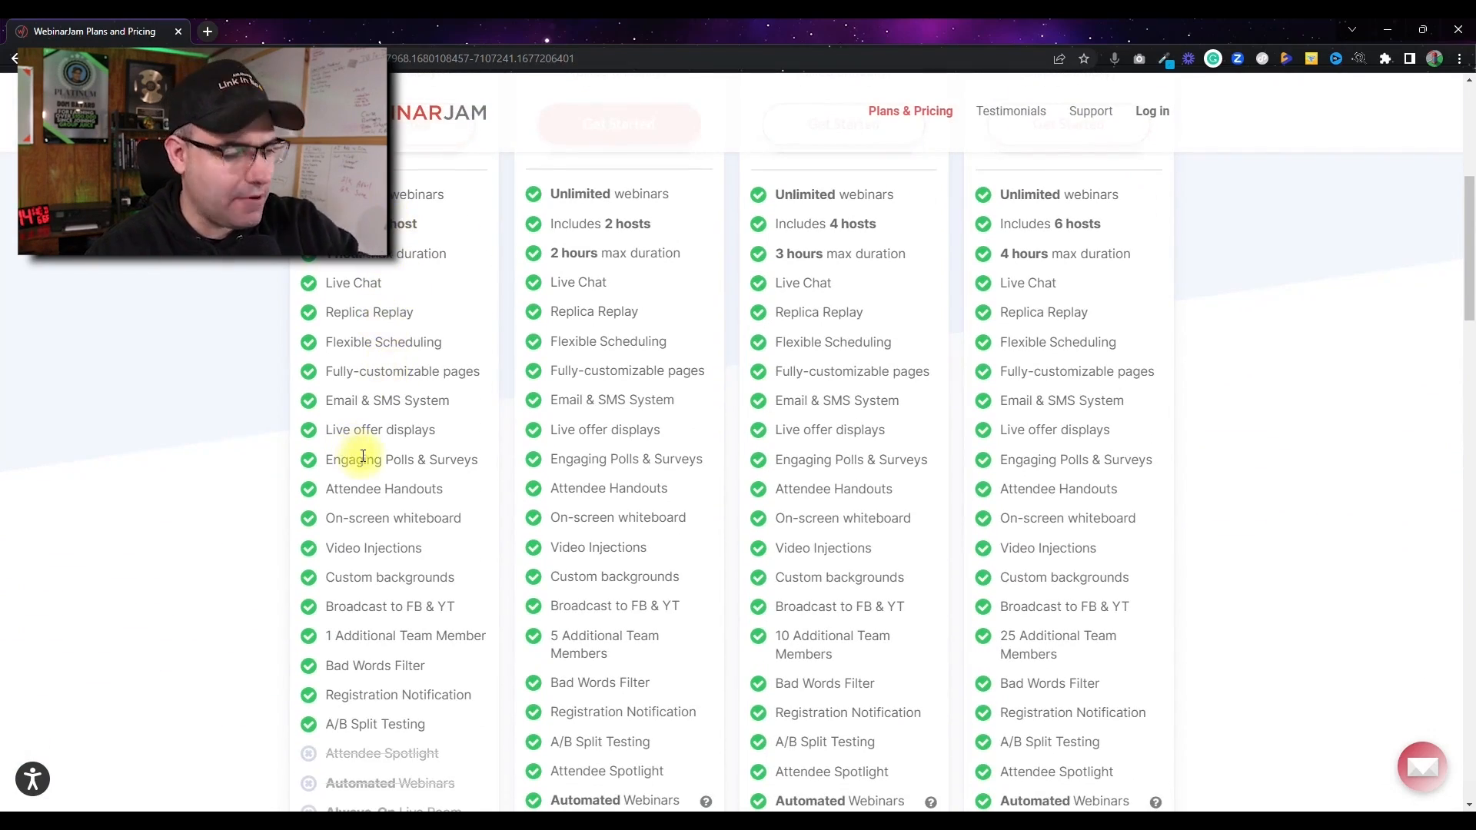
pyautogui.scroll(-5, 363, 455)
pyautogui.scroll(9, 362, 457)
pyautogui.scroll(-1, 396, 470)
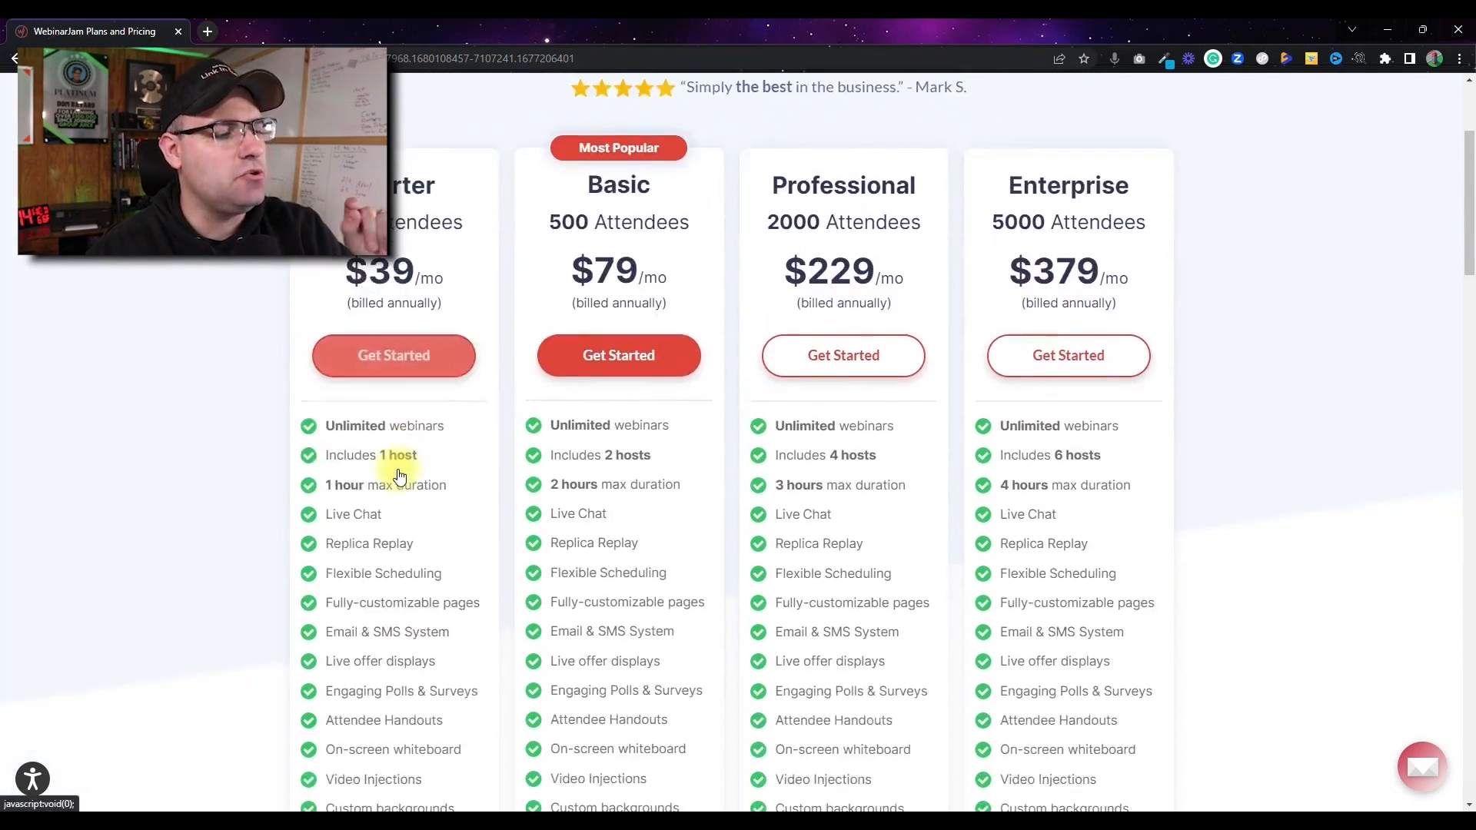
pyautogui.scroll(-7, 399, 475)
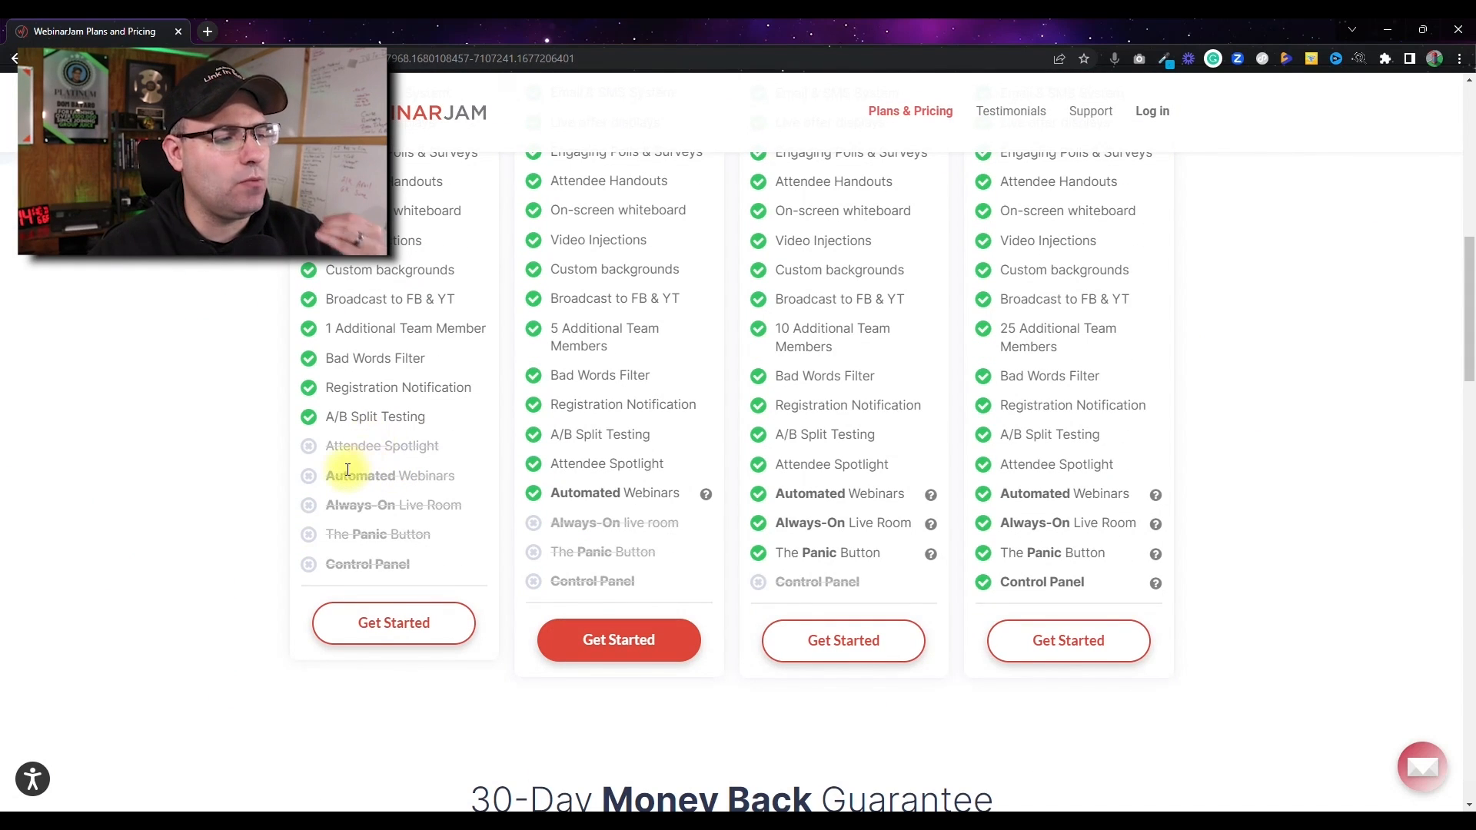
pyautogui.scroll(1, 348, 472)
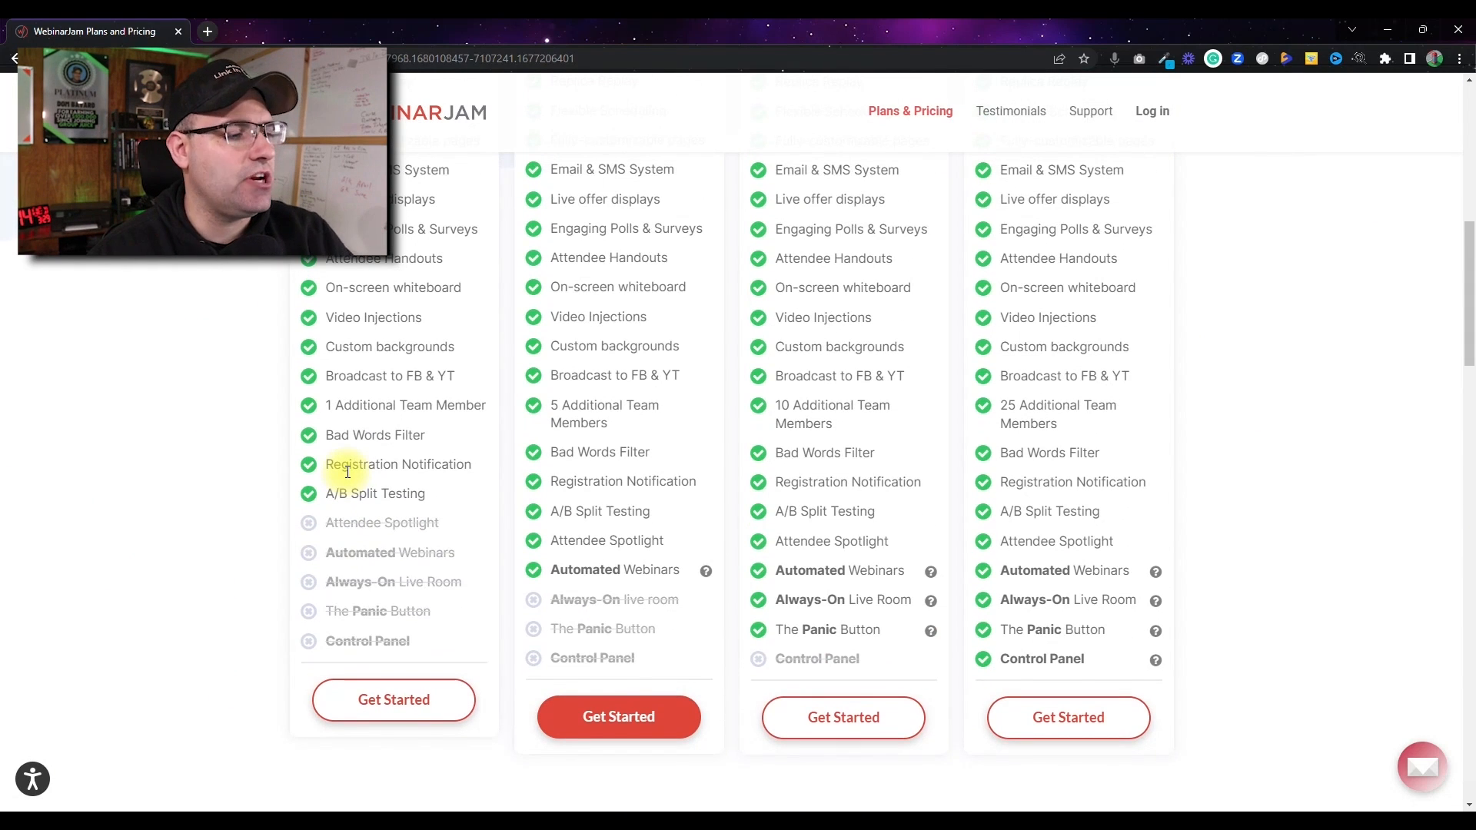
pyautogui.scroll(6, 347, 472)
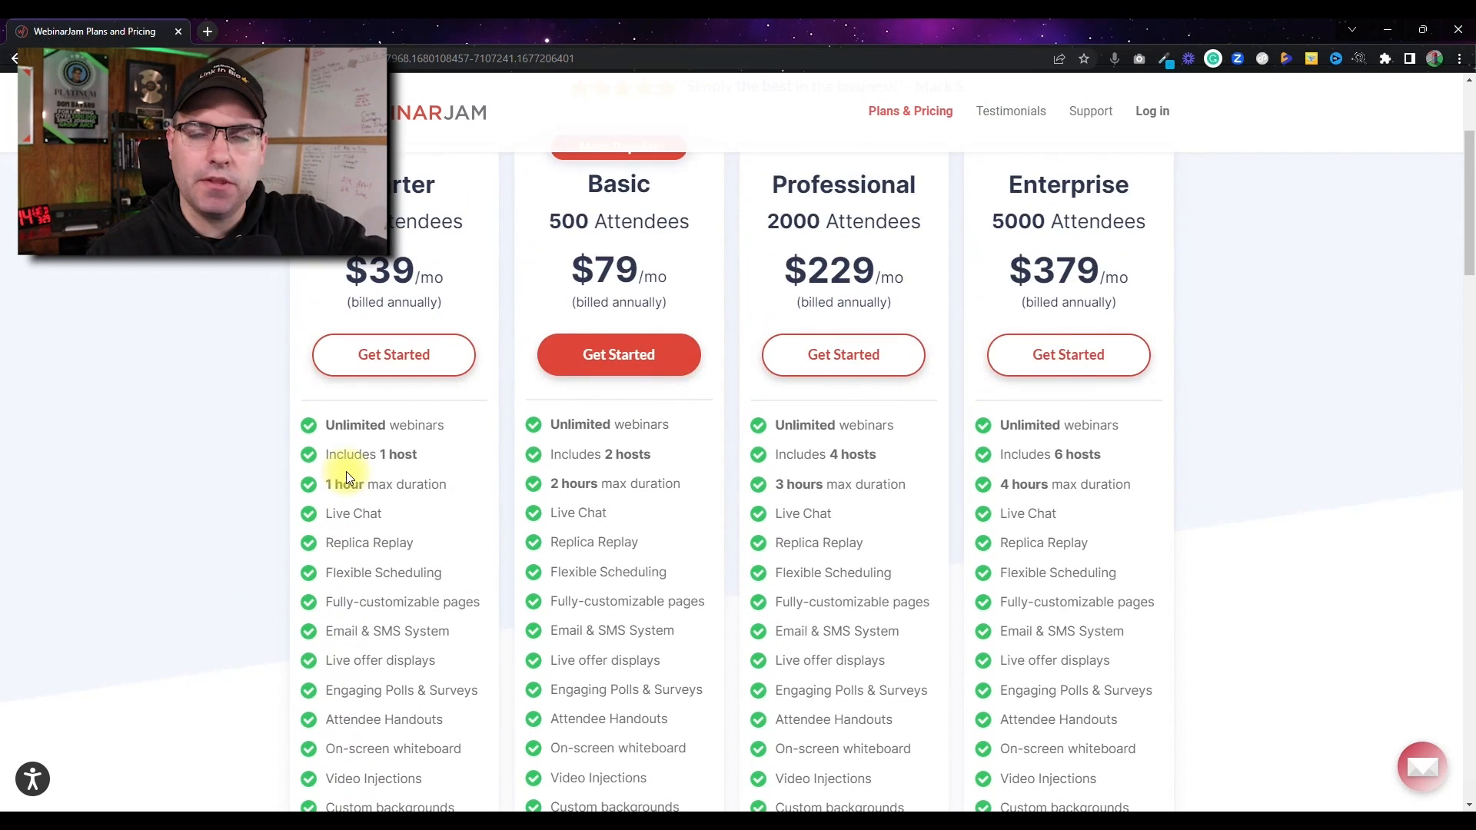
pyautogui.scroll(1, 346, 477)
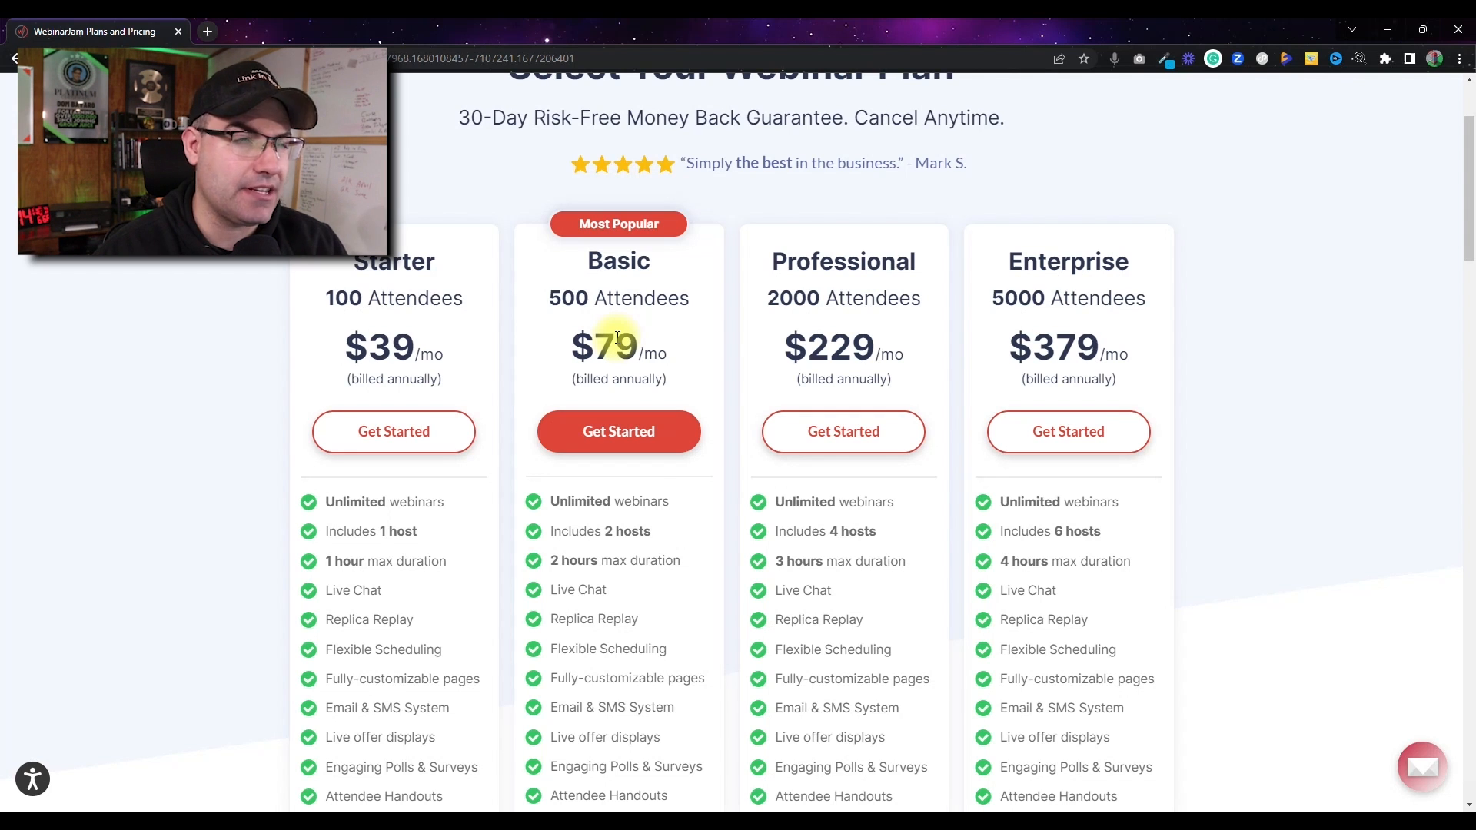
# - Examine the Basic plan's feature list, especially its automated webinars entry and attendee limit
pyautogui.scroll(-4, 615, 338)
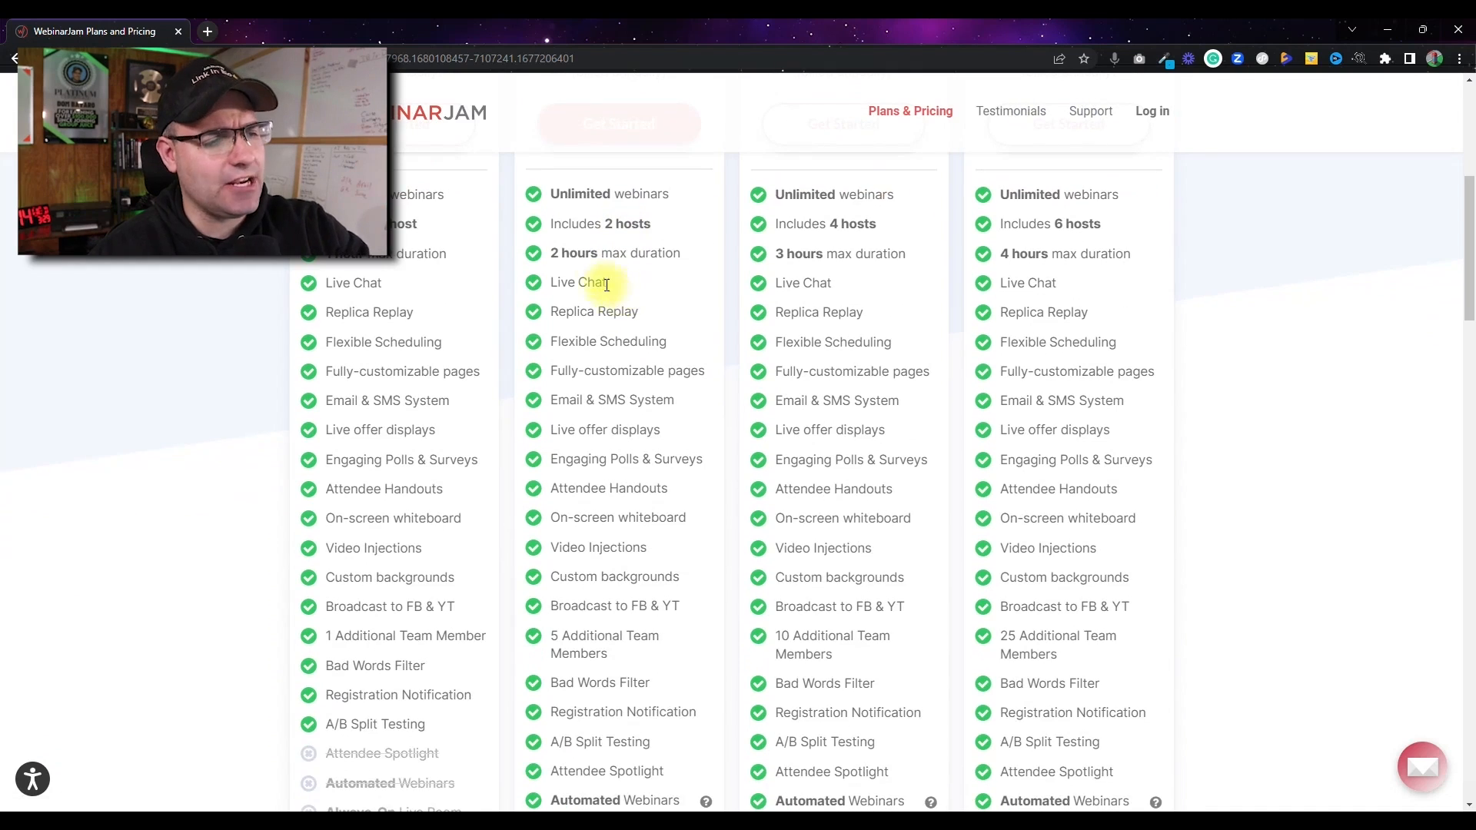
pyautogui.scroll(-6, 632, 319)
pyautogui.moveTo(679, 339); pyautogui.dragTo(534, 343)
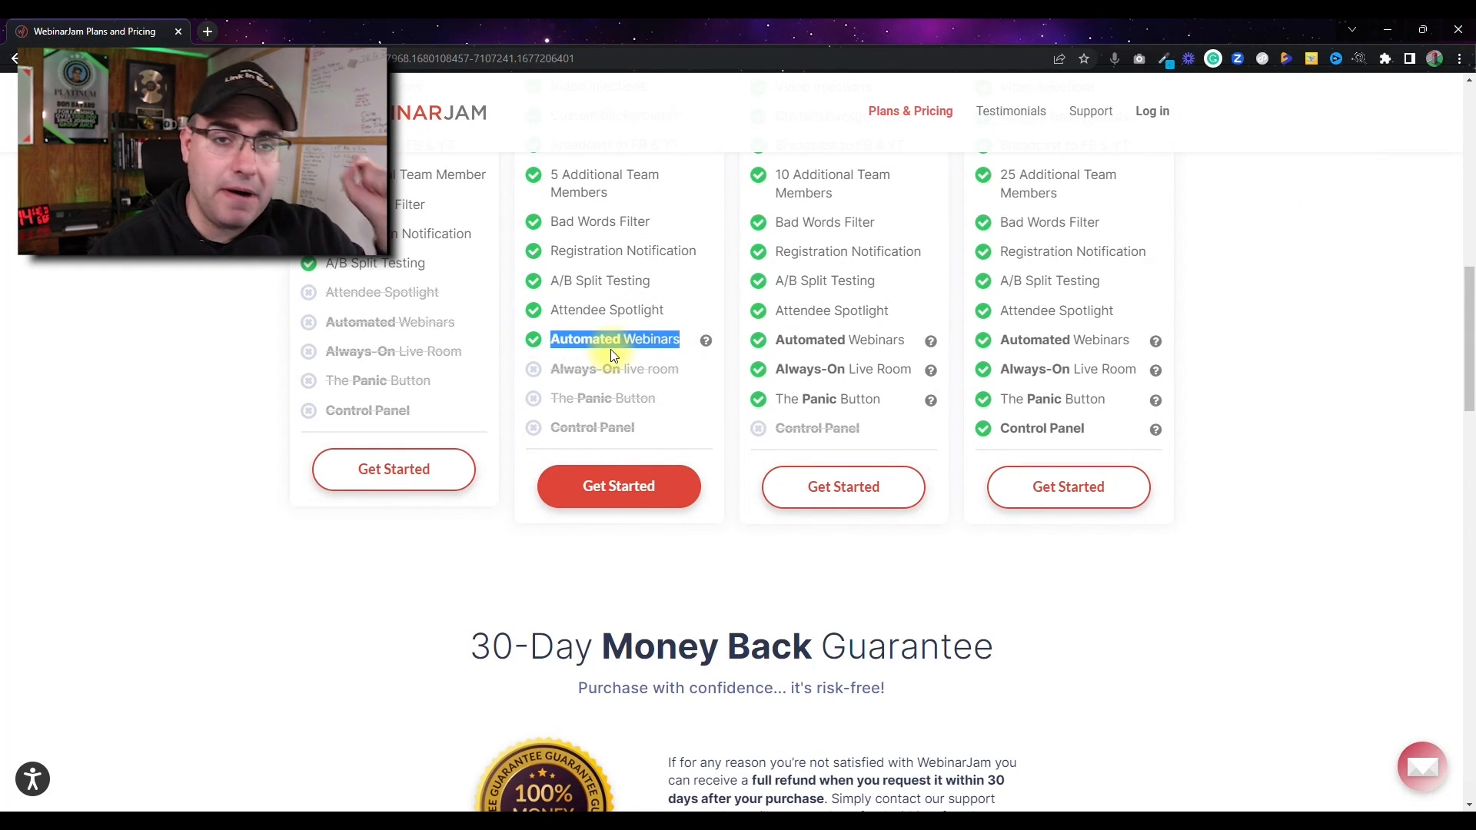
pyautogui.click(565, 459)
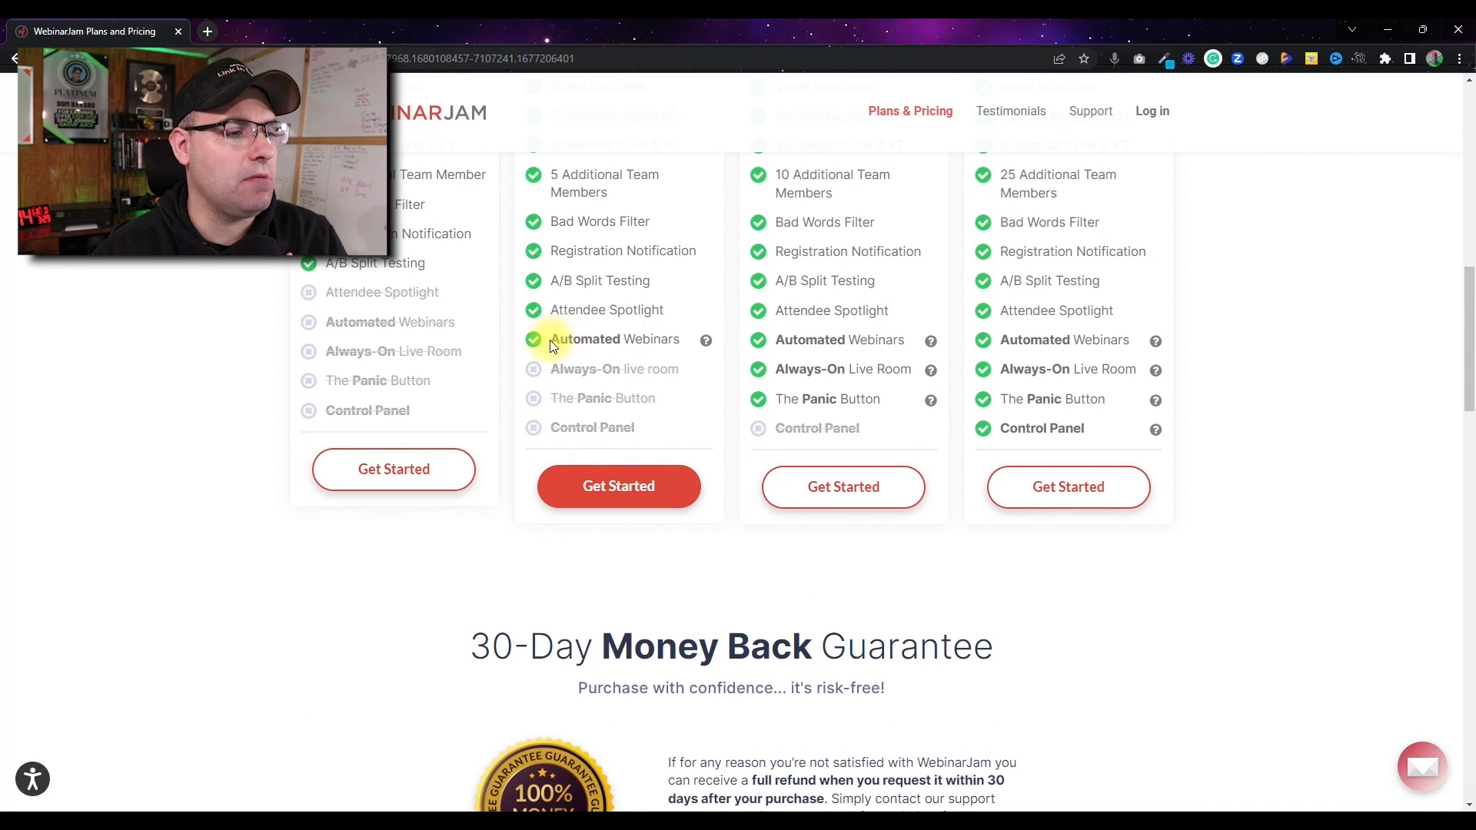
pyautogui.moveTo(550, 346); pyautogui.dragTo(691, 338)
pyautogui.scroll(10, 692, 339)
pyautogui.moveTo(593, 449); pyautogui.dragTo(547, 452)
pyautogui.click(611, 452)
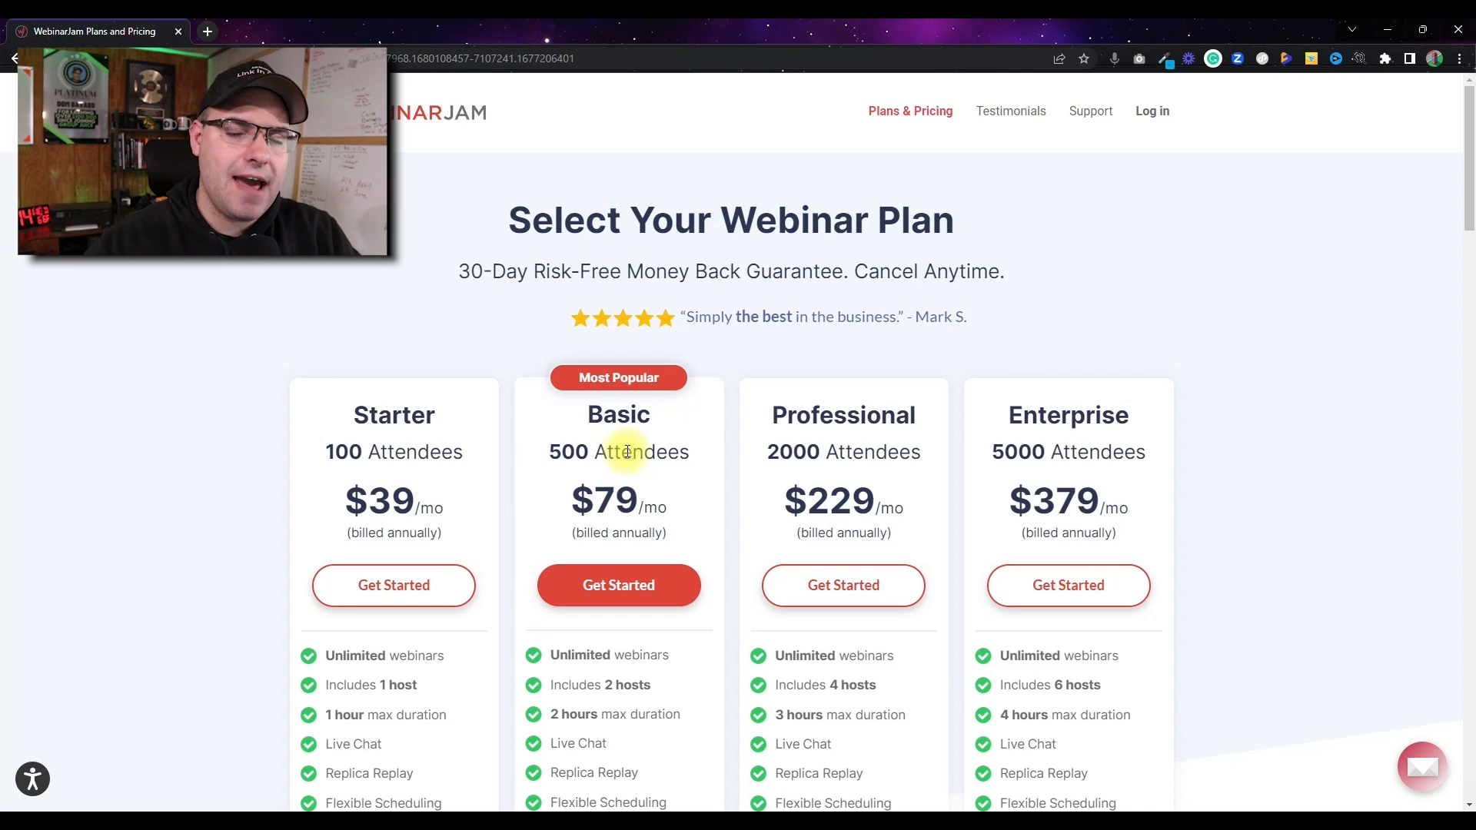